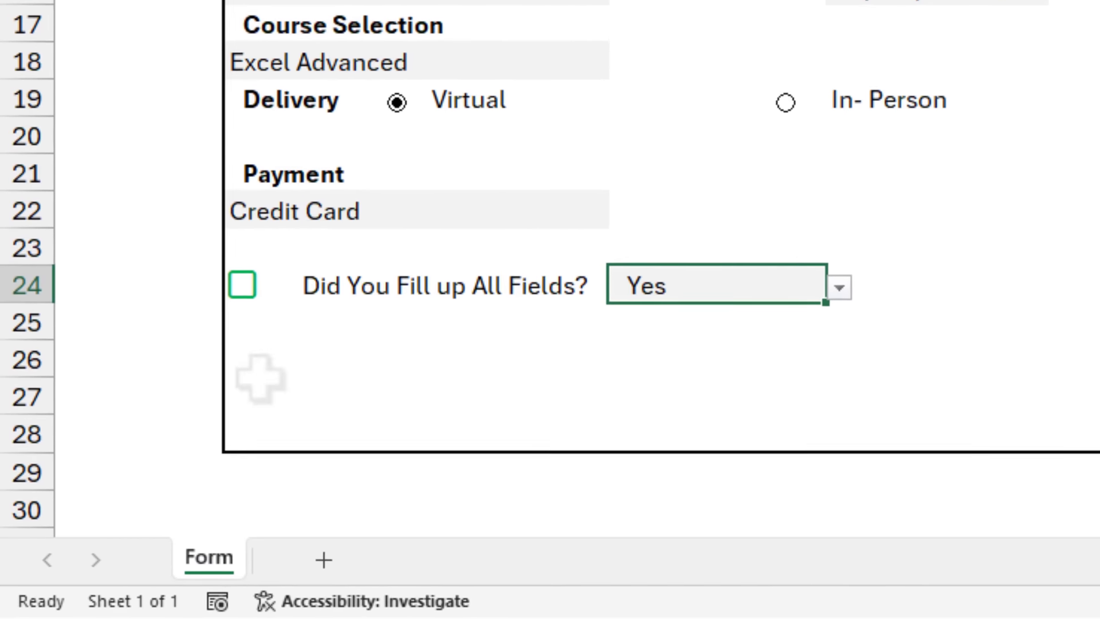
# Add a new worksheet and enter Yes in A1 and No in A2.
pyautogui.click(328, 559)
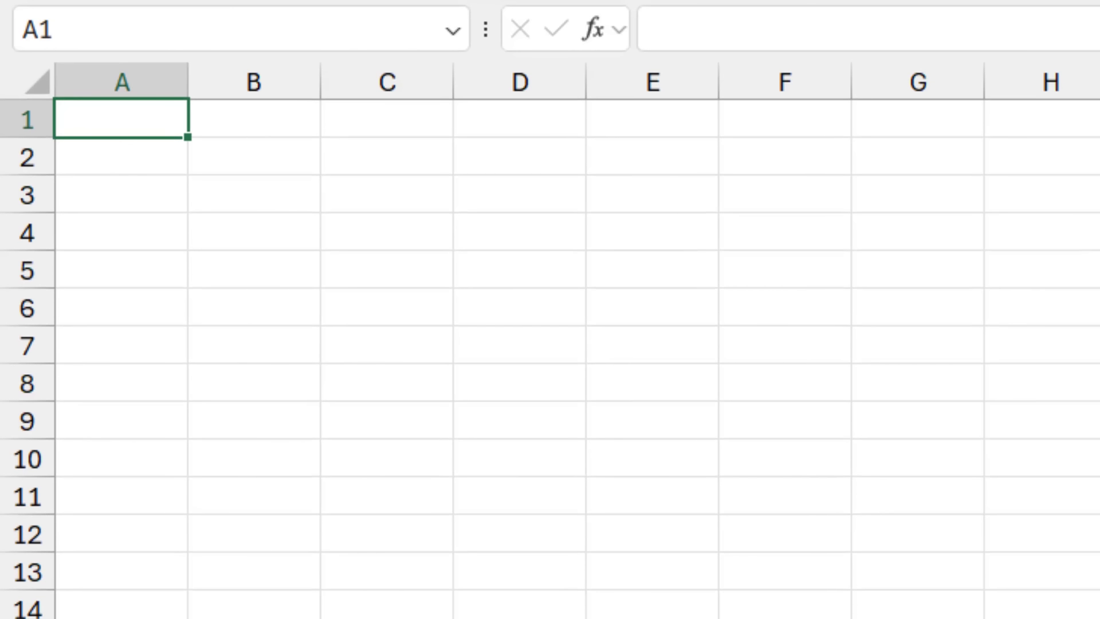
pyautogui.write('Yes')
pyautogui.press('Return')
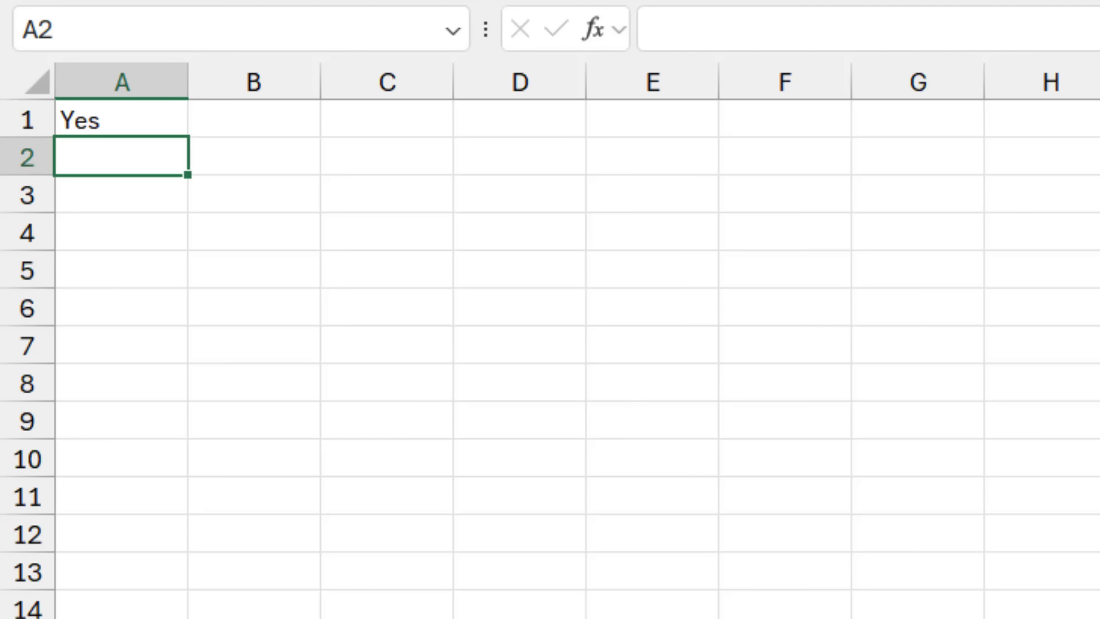
pyautogui.write('No')
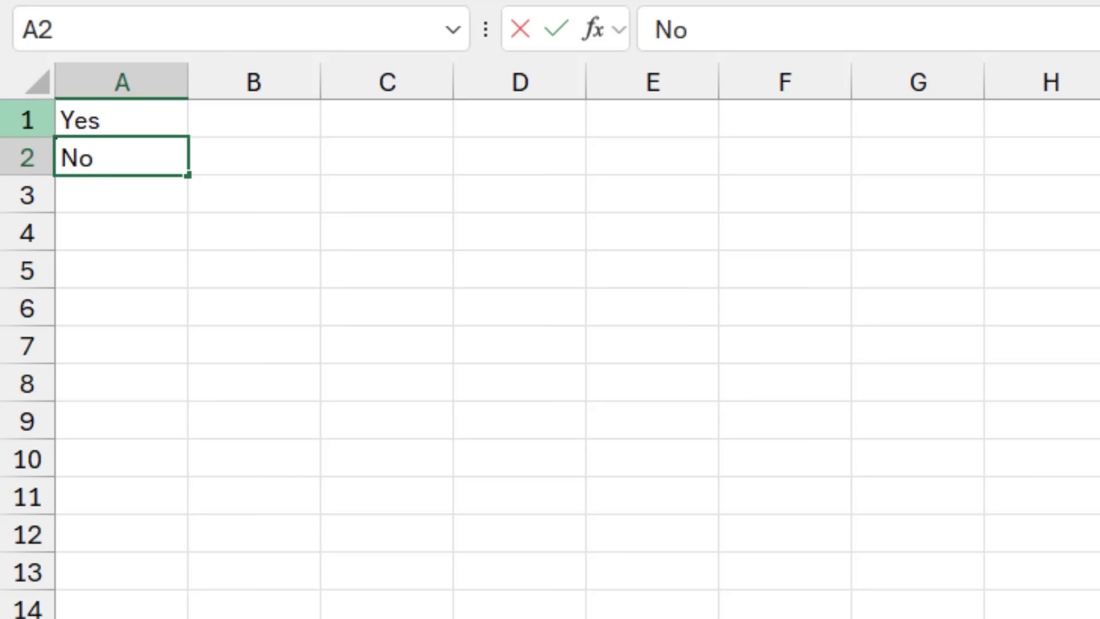
# Make rows 1–2 taller and widen column B, then select B1.
pyautogui.click(27, 119)
pyautogui.moveTo(27, 119); pyautogui.dragTo(27, 223)
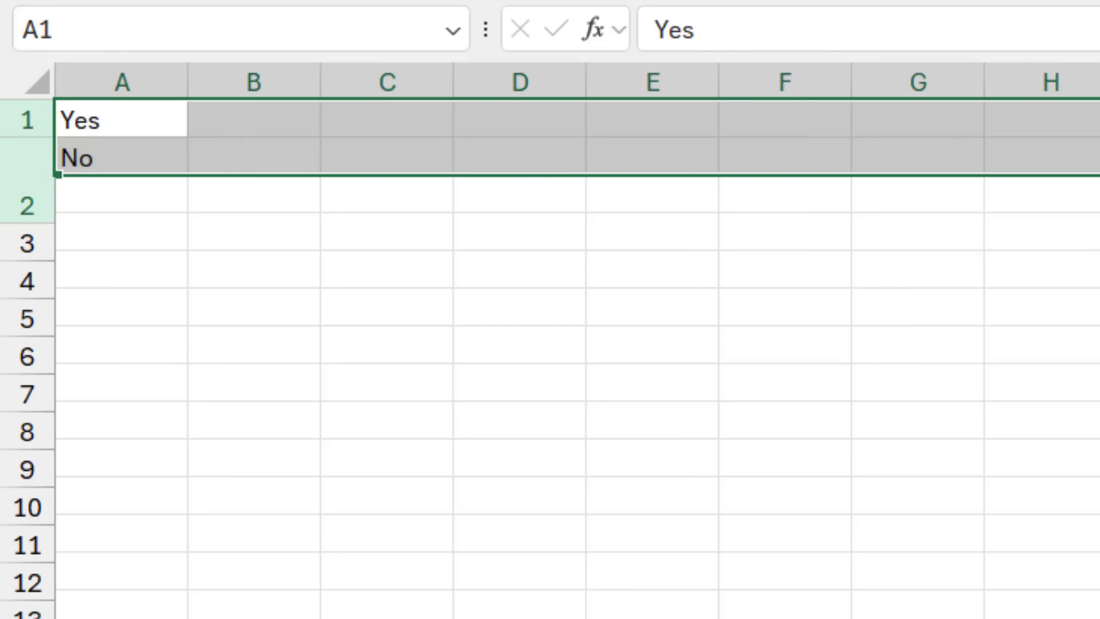
pyautogui.click(254, 82)
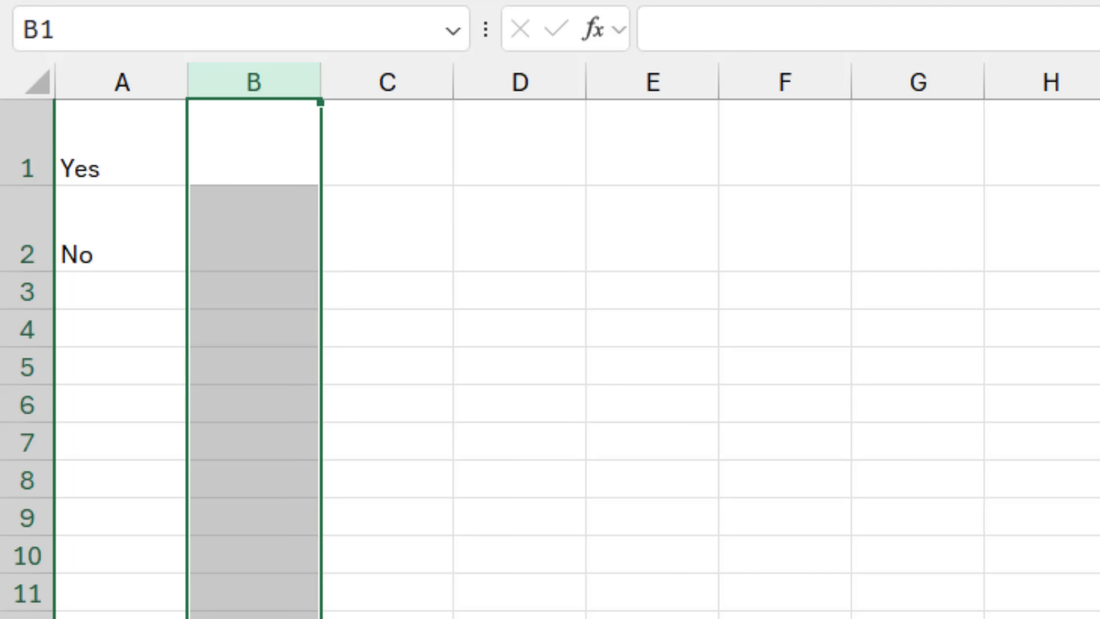
pyautogui.moveTo(320, 82); pyautogui.dragTo(422, 82)
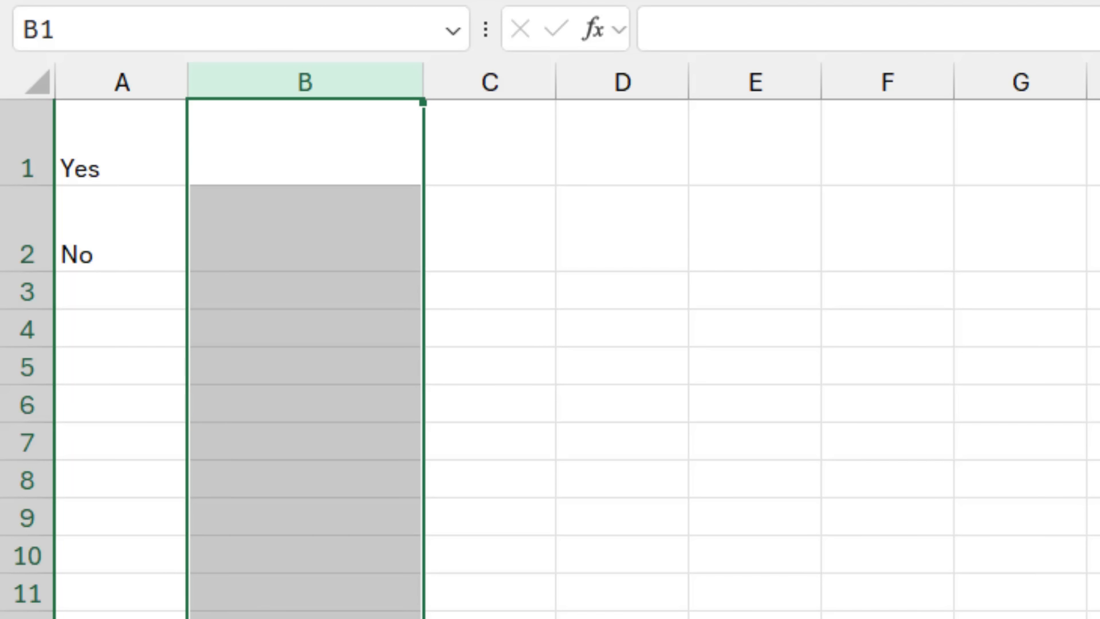
pyautogui.click(305, 142)
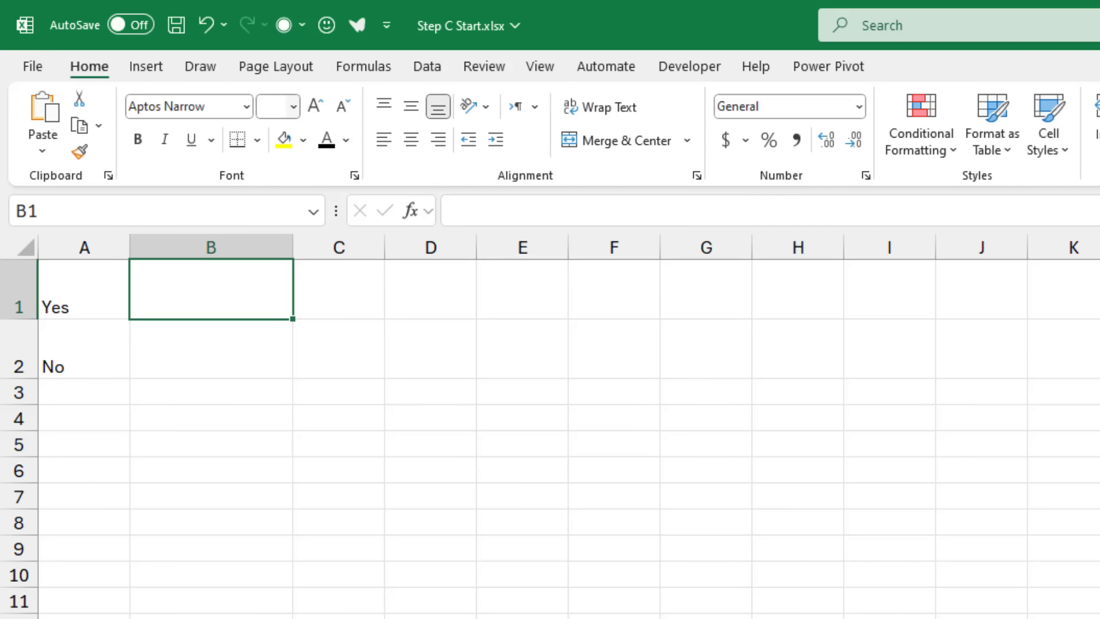
# Draw a rounded rectangle across columns D to F.
pyautogui.click(146, 66)
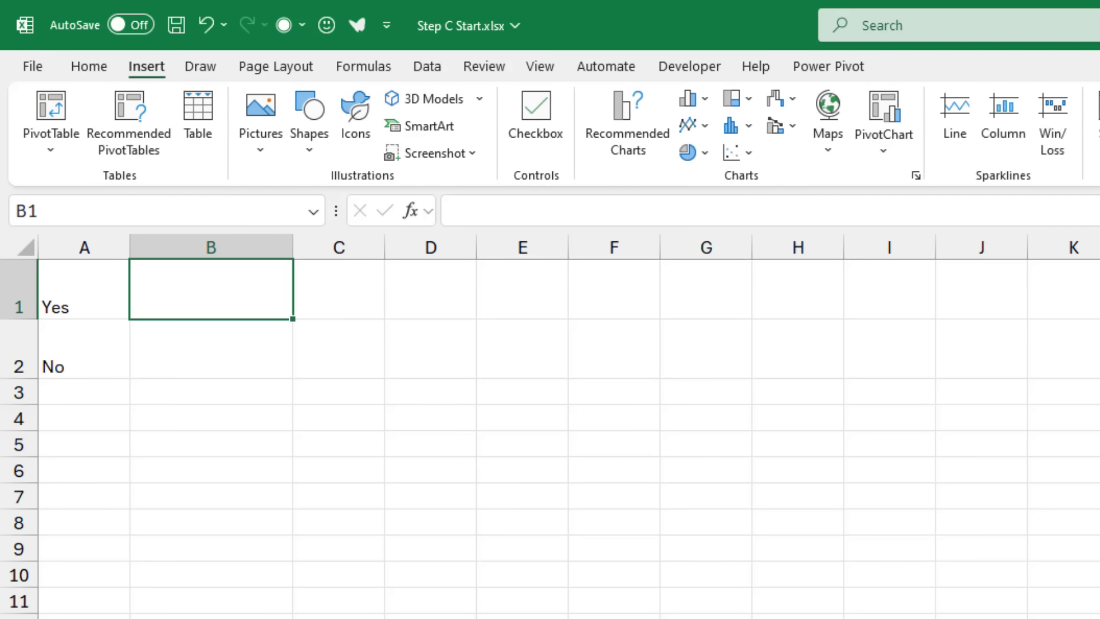
pyautogui.click(309, 123)
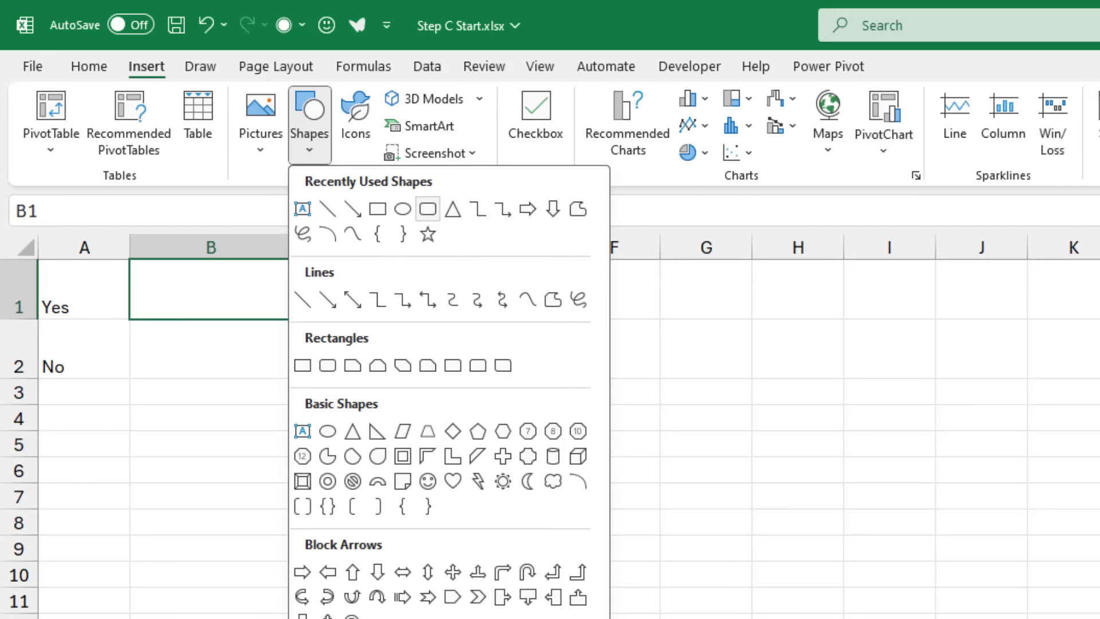
pyautogui.click(427, 208)
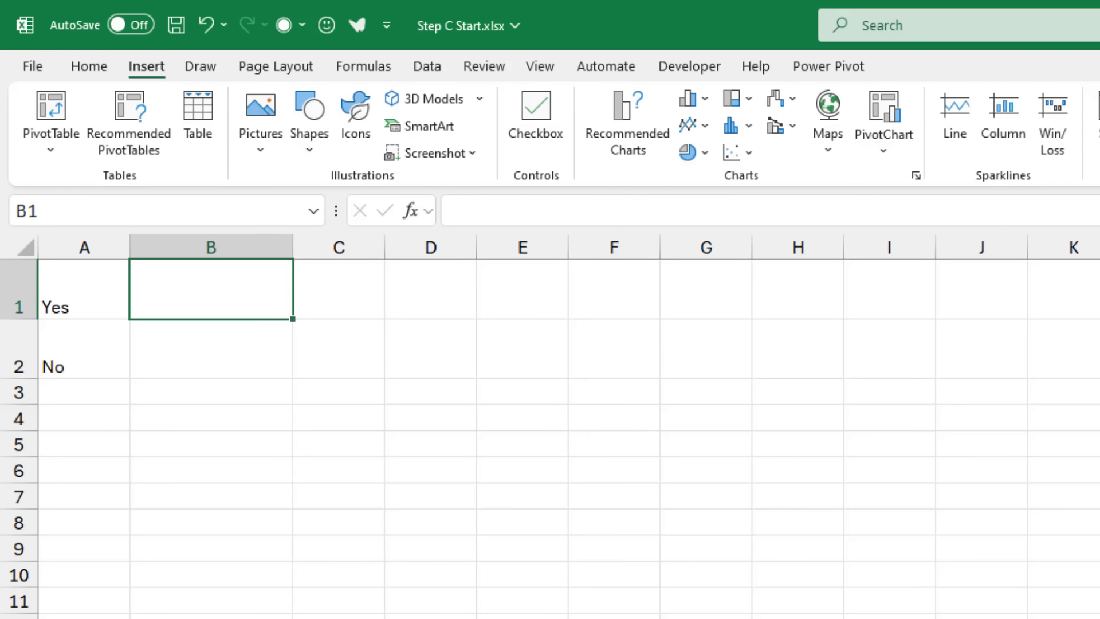
pyautogui.moveTo(445, 322); pyautogui.dragTo(475, 324)
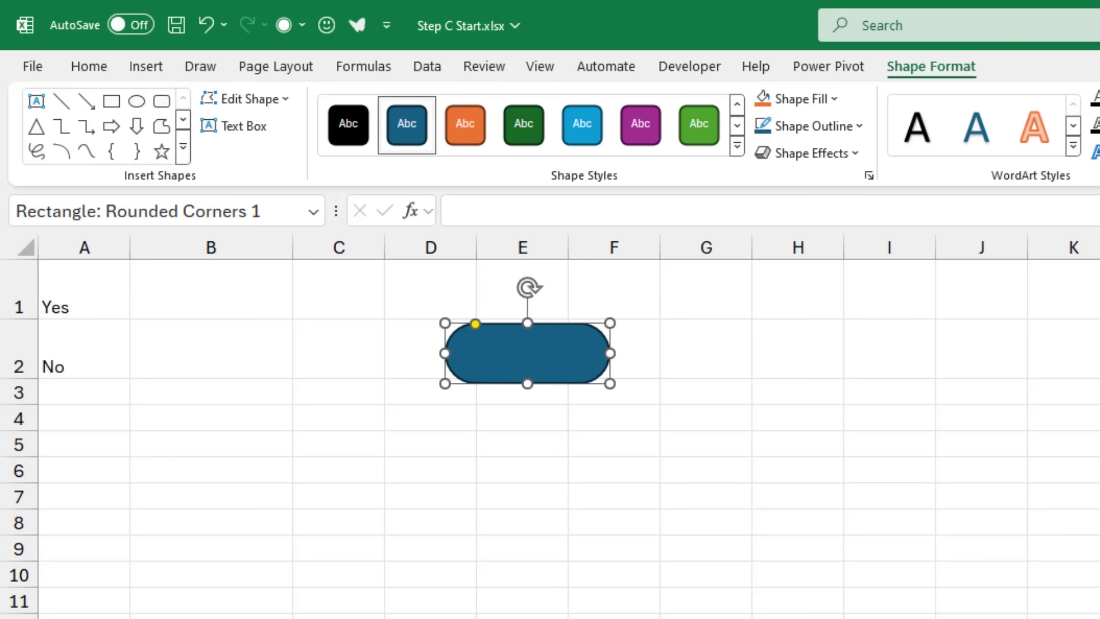
pyautogui.moveTo(610, 353); pyautogui.dragTo(631, 353)
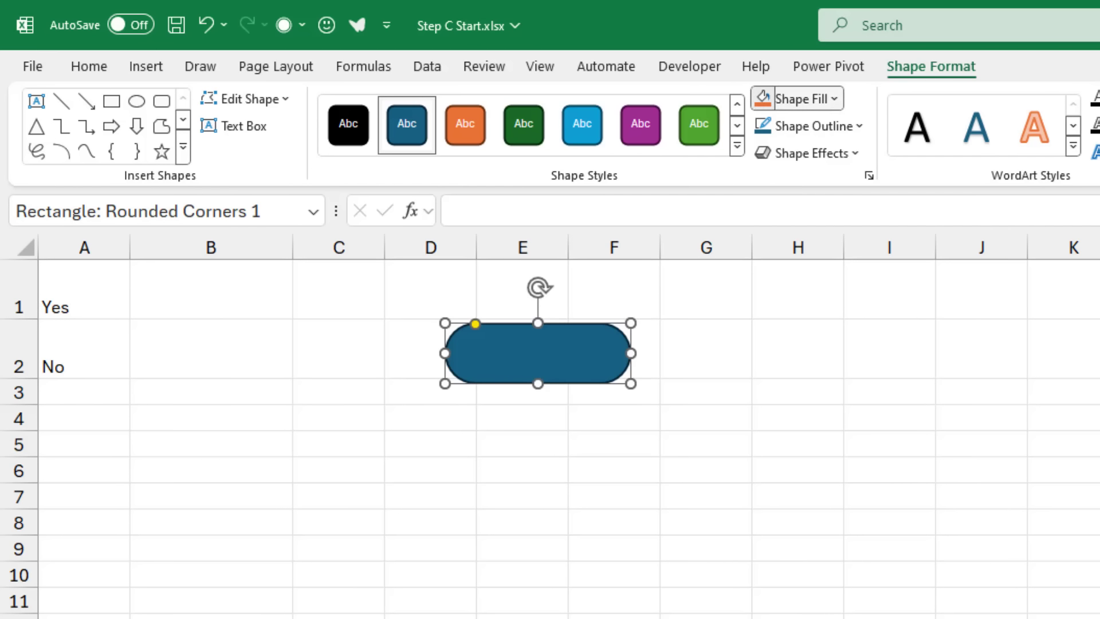
# Fill the rectangle green, apply the first bevel preset, and label it Submit.
pyautogui.click(796, 98)
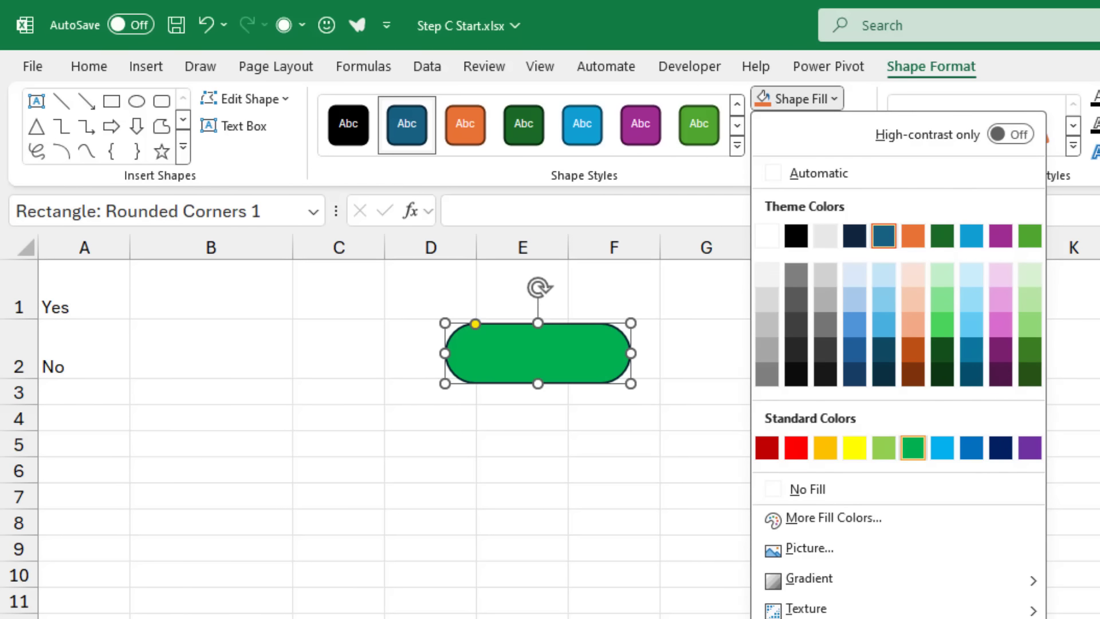
pyautogui.click(913, 447)
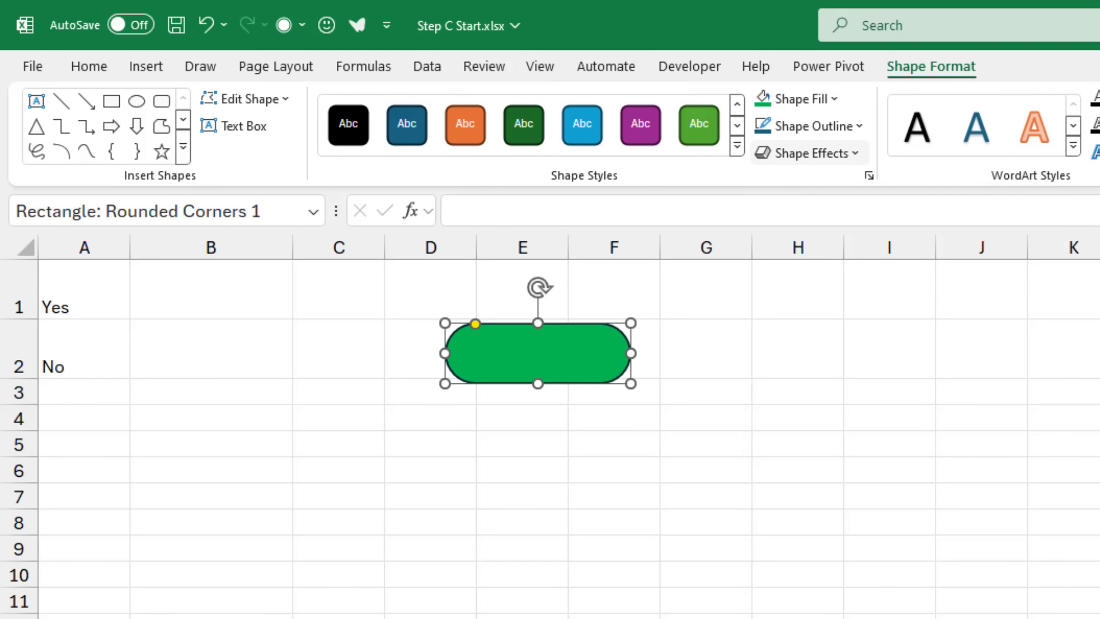
pyautogui.click(809, 152)
pyautogui.moveTo(825, 411)
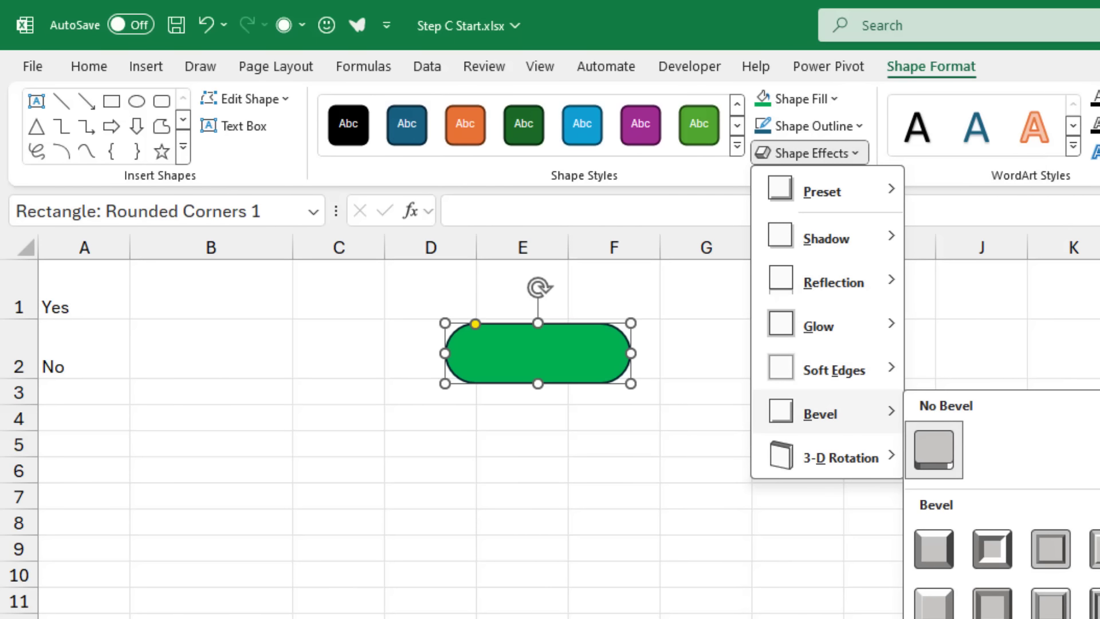
pyautogui.click(934, 549)
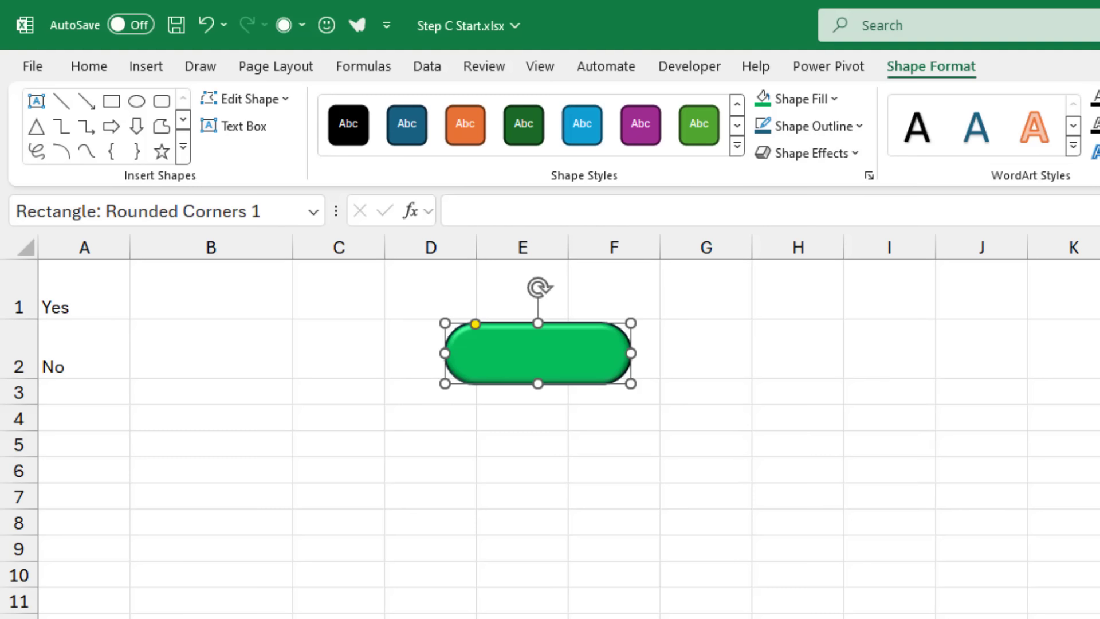
pyautogui.write('Submit')
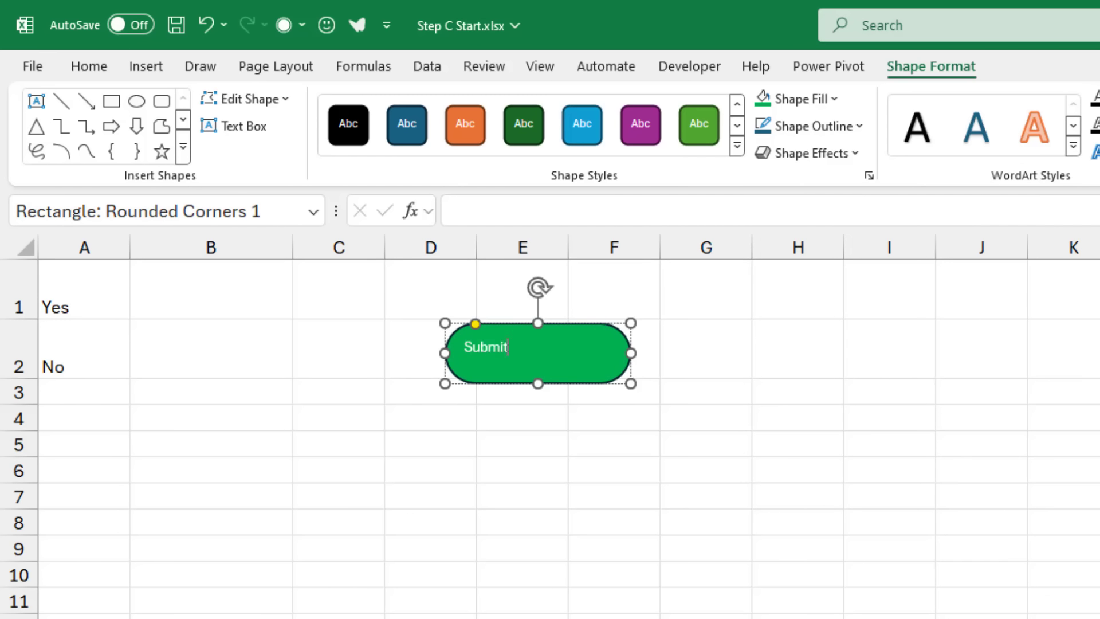
# Set the Submit text to Aptos Black at size 24.
pyautogui.hotkey('ctrl', 'a')
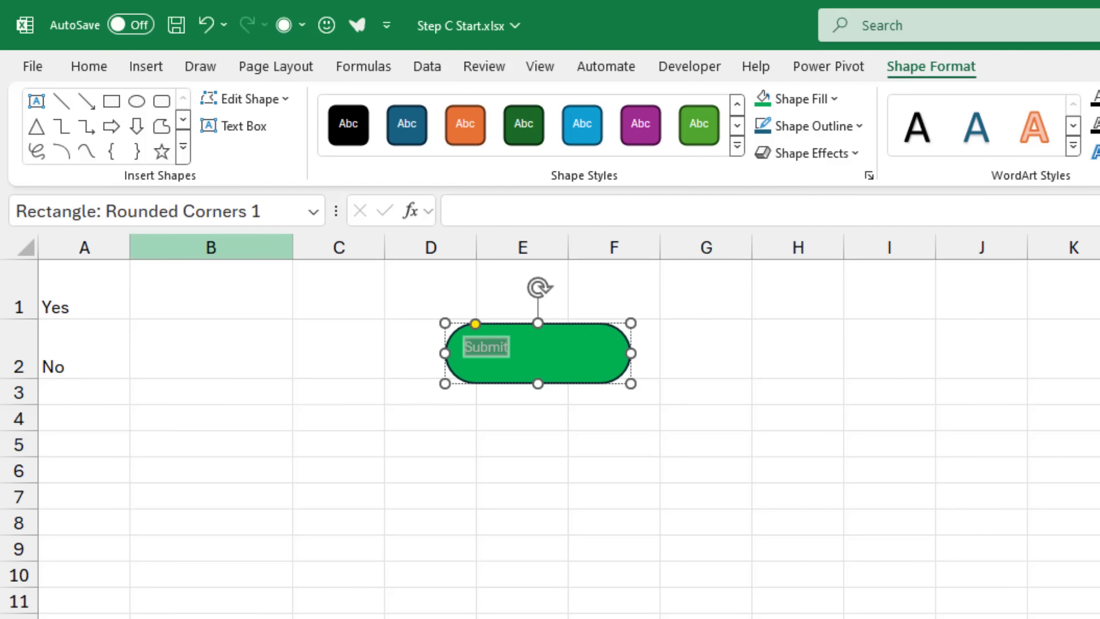
pyautogui.click(89, 66)
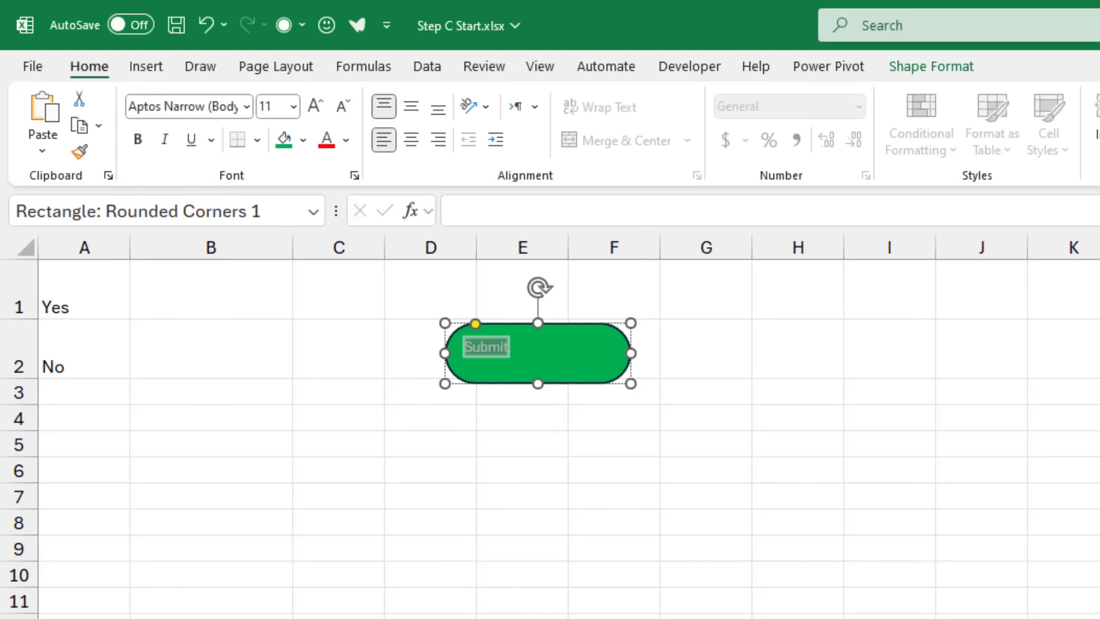
pyautogui.click(246, 106)
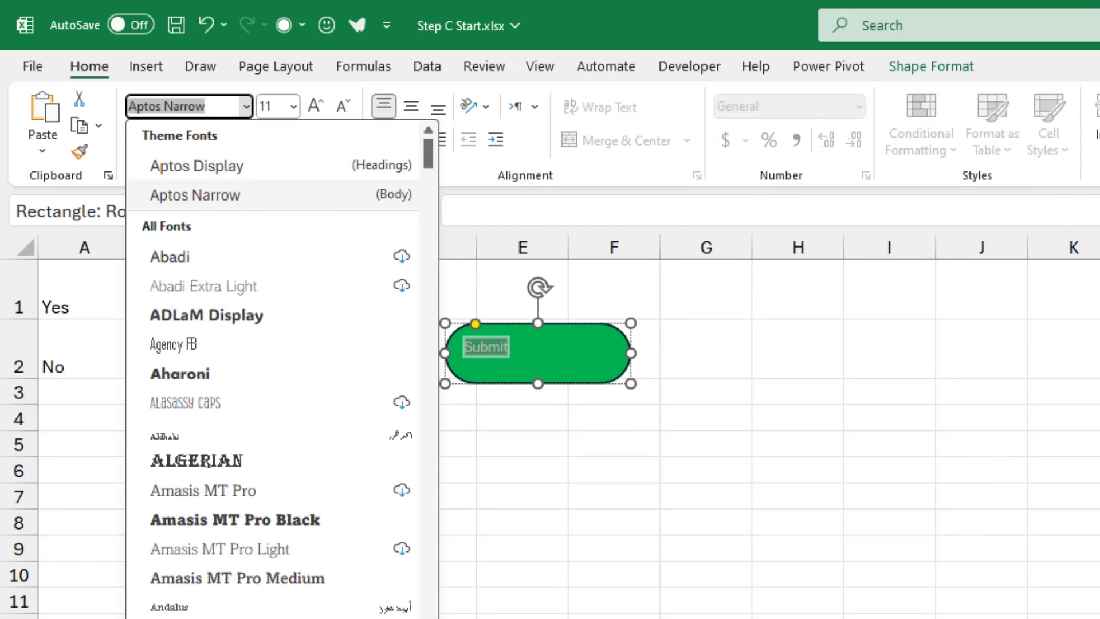
pyautogui.write('Aptos Black')
pyautogui.press('Return')
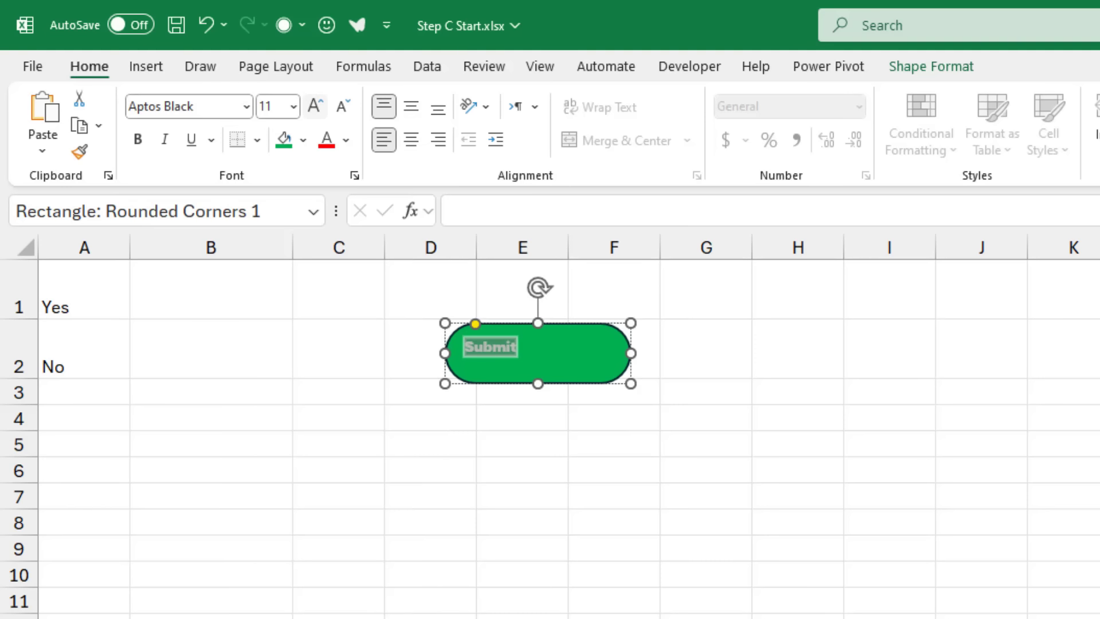
pyautogui.click(313, 106)
pyautogui.click(314, 106)
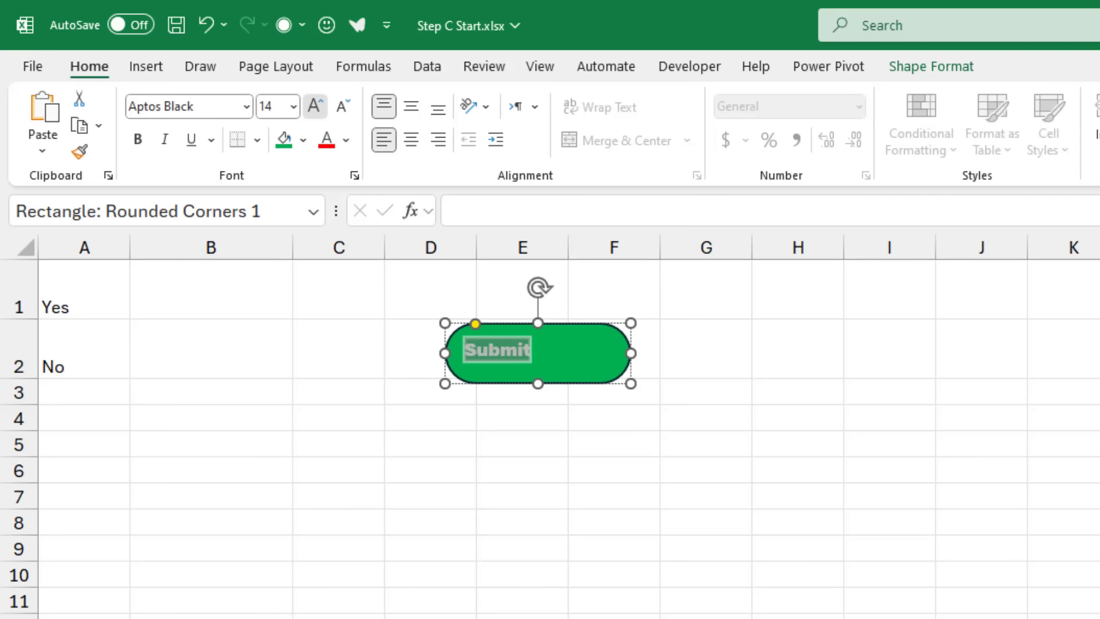
pyautogui.click(314, 106)
pyautogui.click(314, 106)
pyautogui.click(314, 106)
pyautogui.click(314, 106)
pyautogui.click(314, 106)
# Centre the Submit text vertically and horizontally within the shape.
pyautogui.click(411, 106)
pyautogui.click(411, 139)
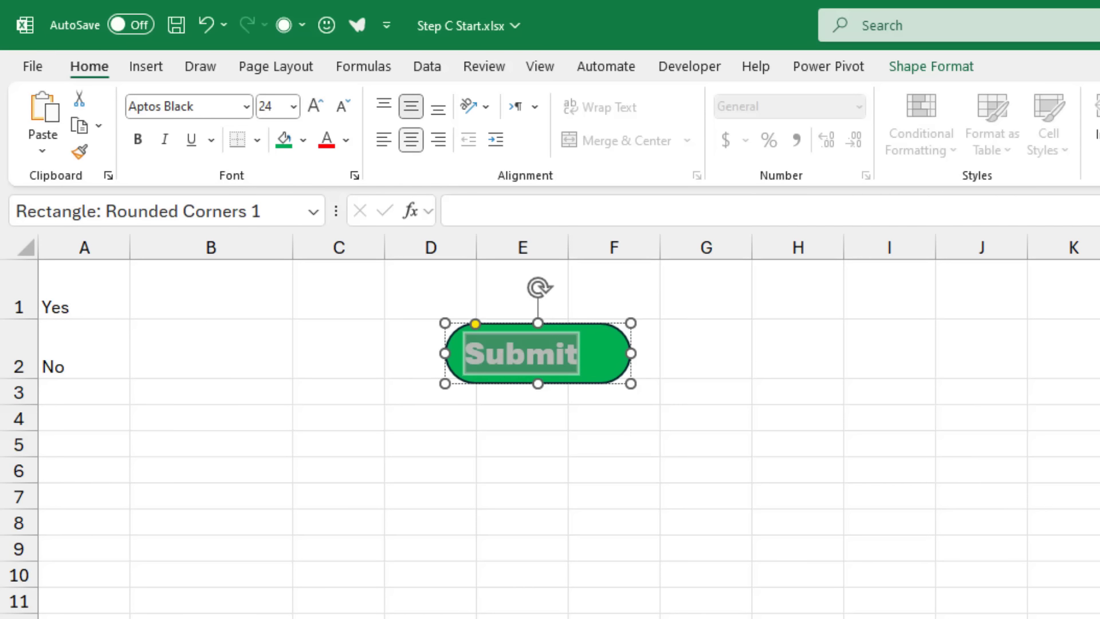
pyautogui.click(706, 349)
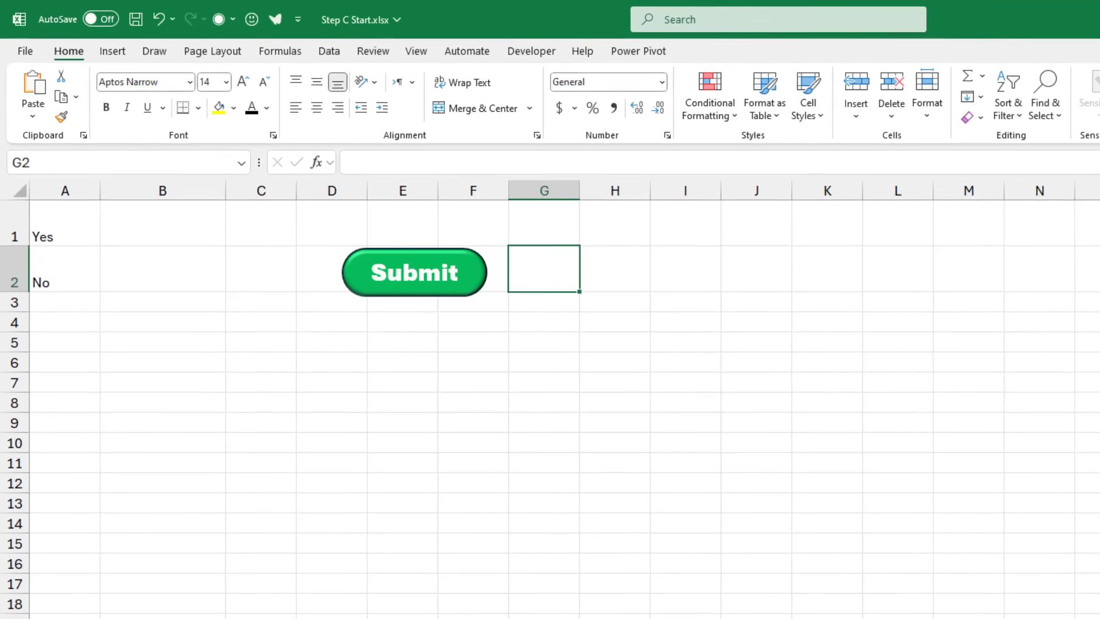
pyautogui.click(537, 353)
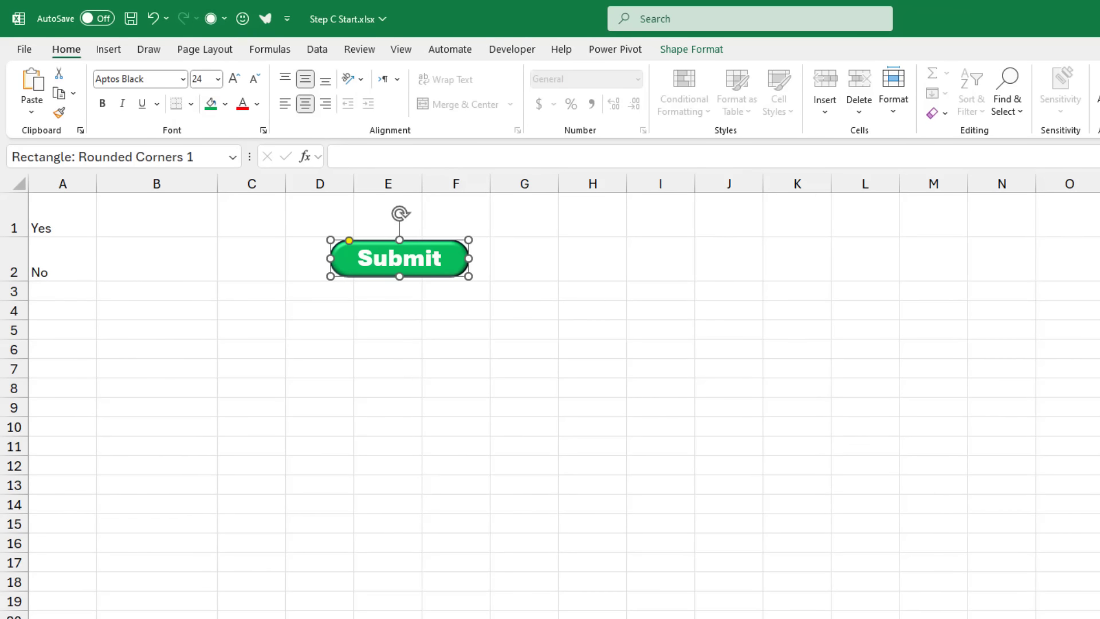
# Remove the Submit shape from the sheet, ending on cell G2.
pyautogui.rightClick(454, 255)
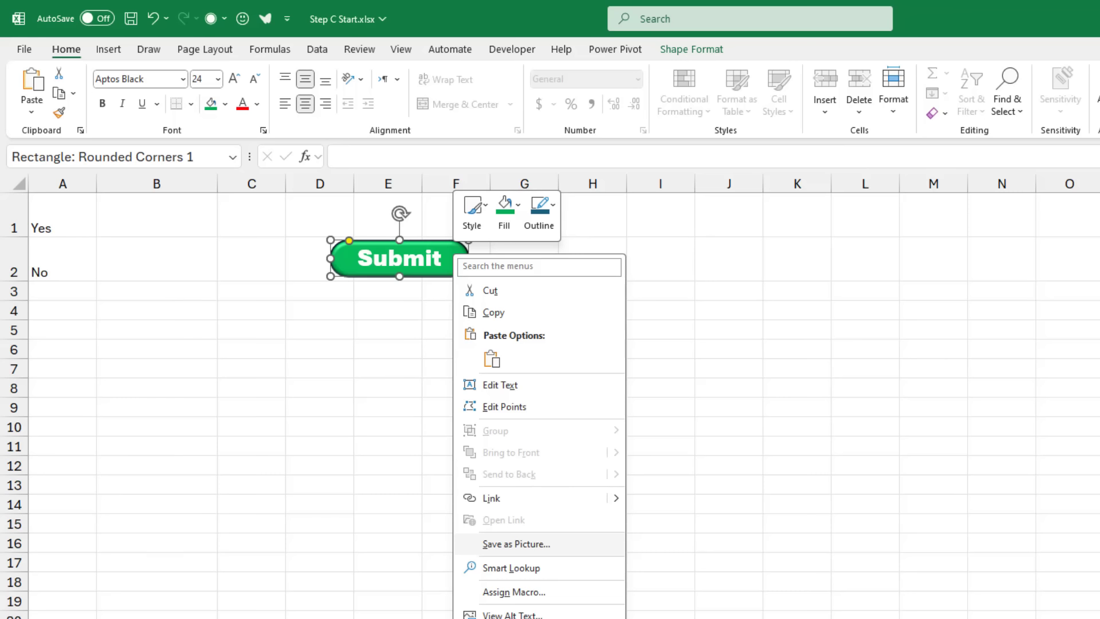
pyautogui.press('Escape')
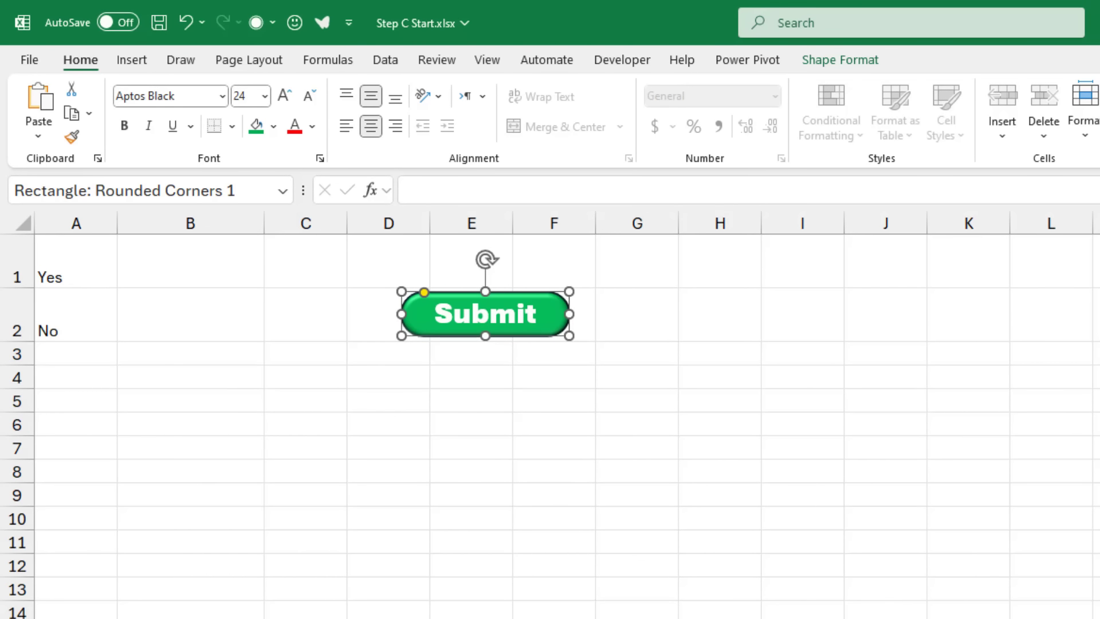
pyautogui.click(637, 314)
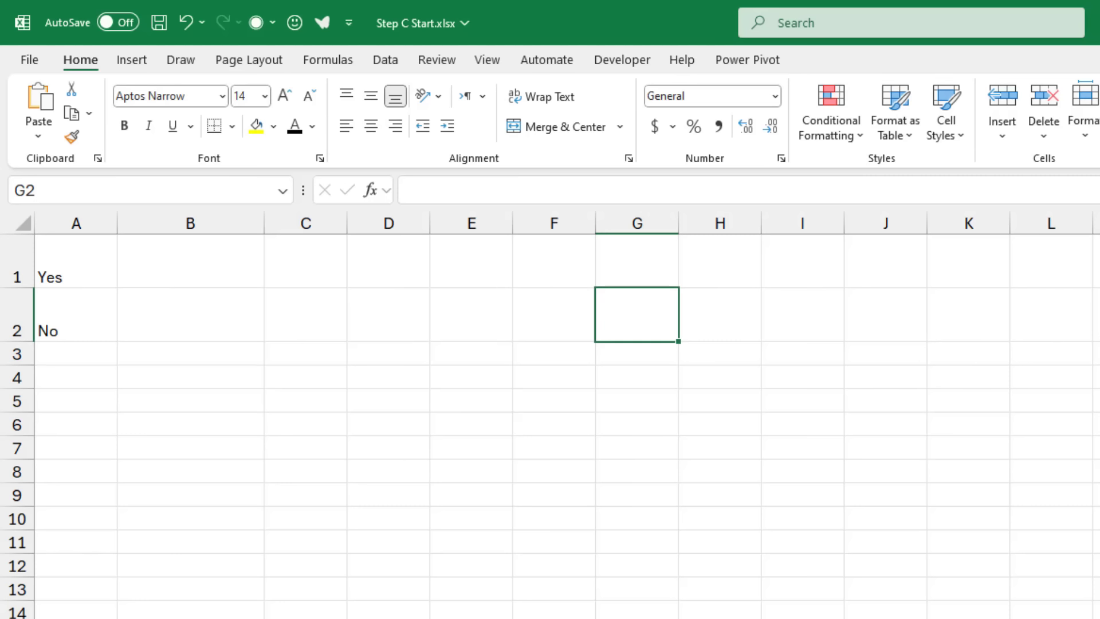
# Insert Submit.png, Blank.png and Incomplete.png from the Data Entry Form folder at B1.
pyautogui.click(190, 261)
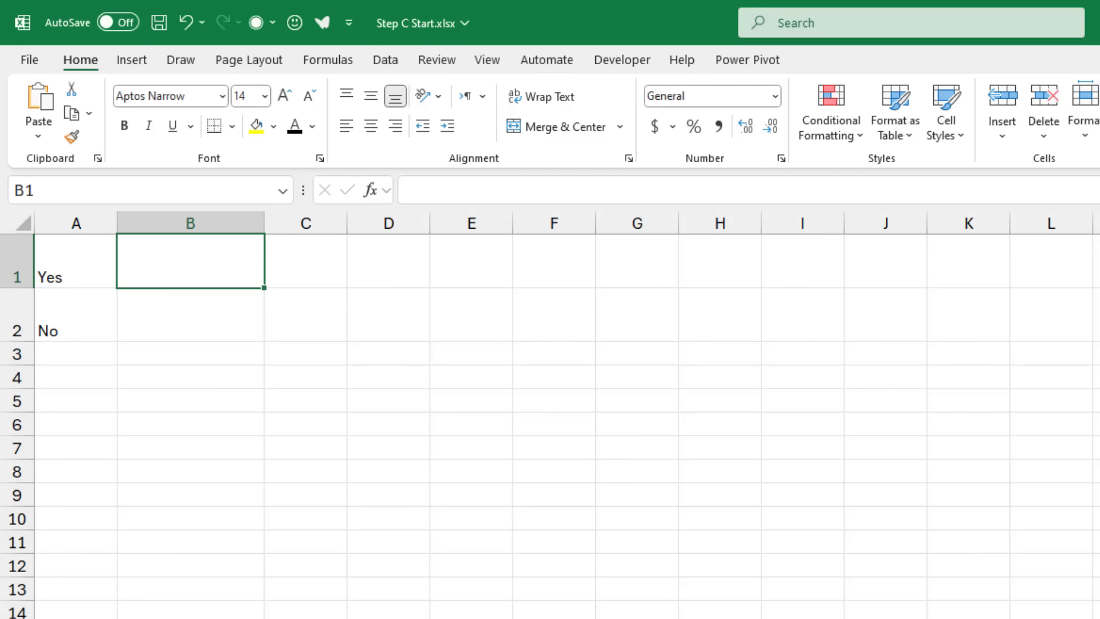
pyautogui.click(132, 60)
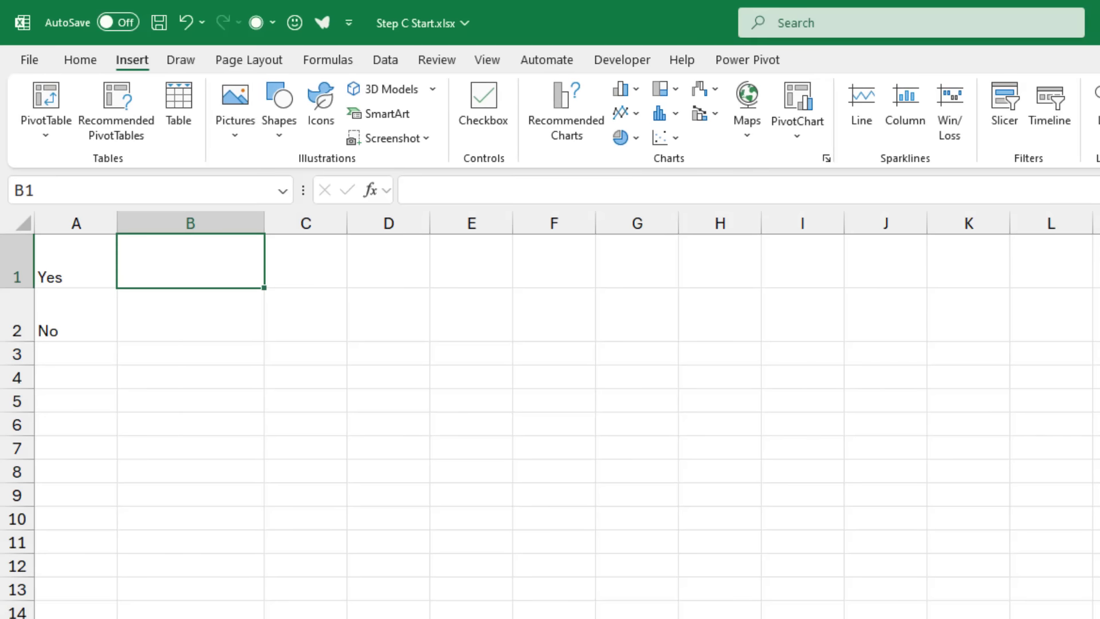
pyautogui.click(235, 111)
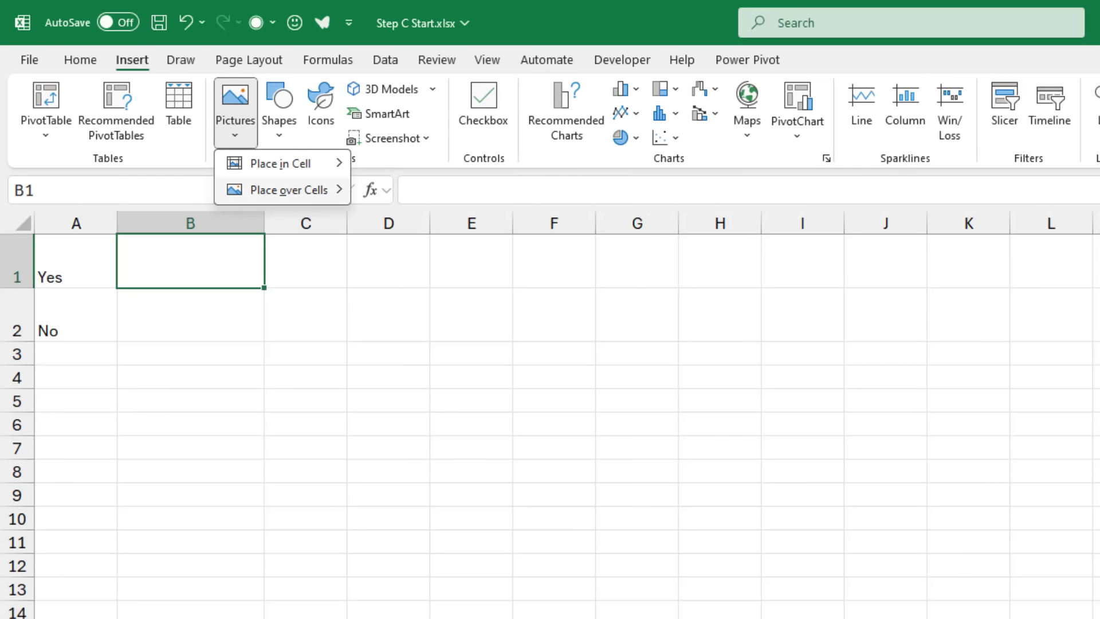
pyautogui.moveTo(288, 189)
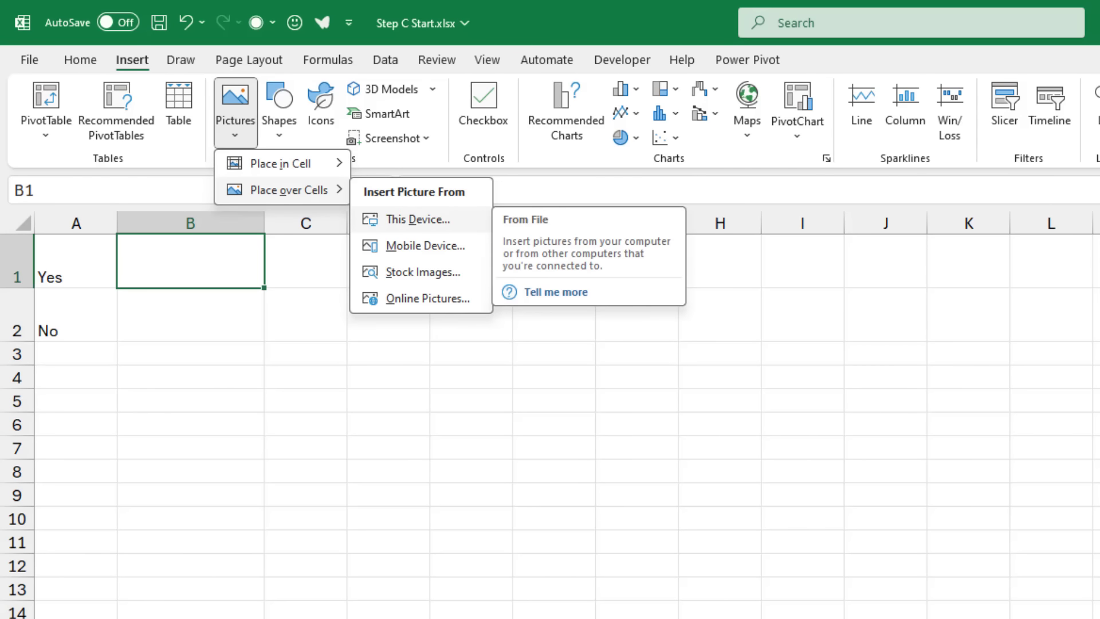
pyautogui.click(418, 219)
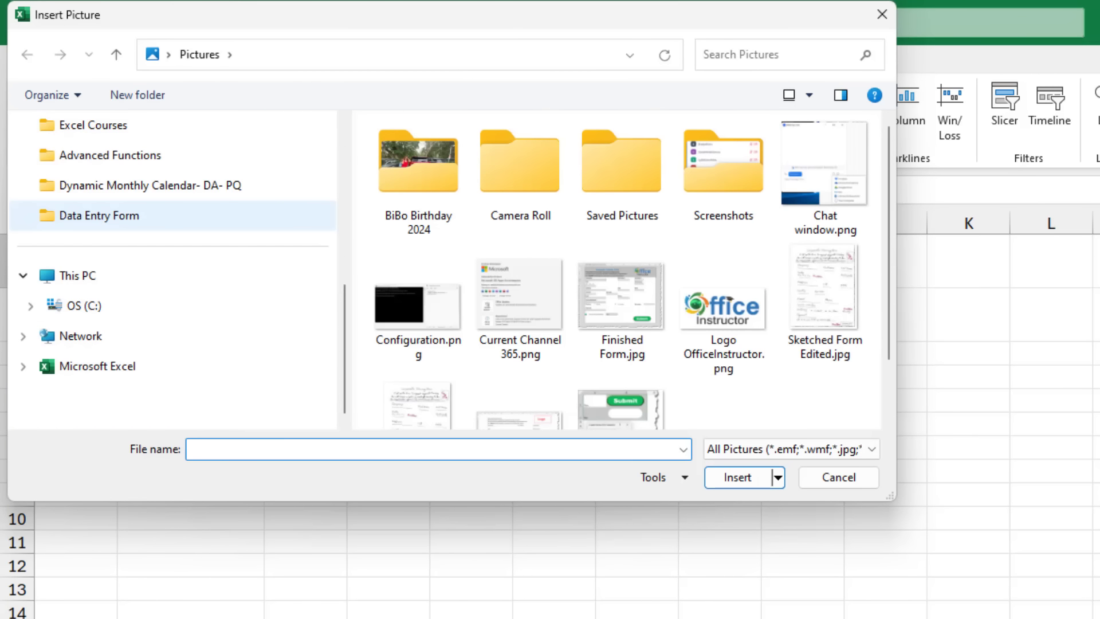
pyautogui.click(99, 215)
pyautogui.click(628, 310)
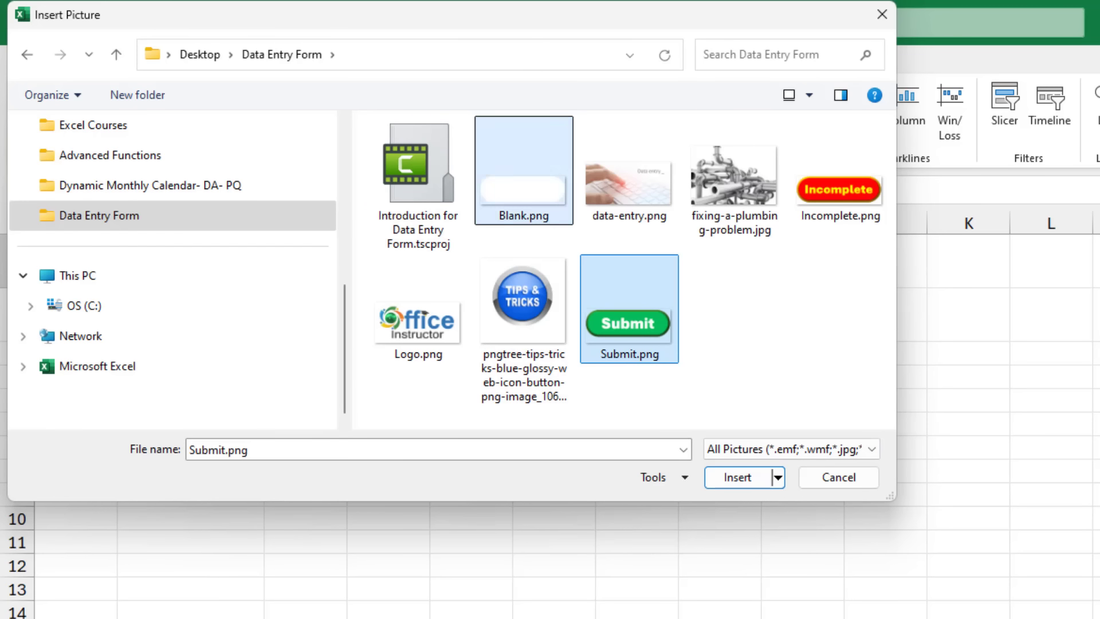
pyautogui.keyDown('ctrl'); pyautogui.click(523, 172); pyautogui.keyUp('ctrl')
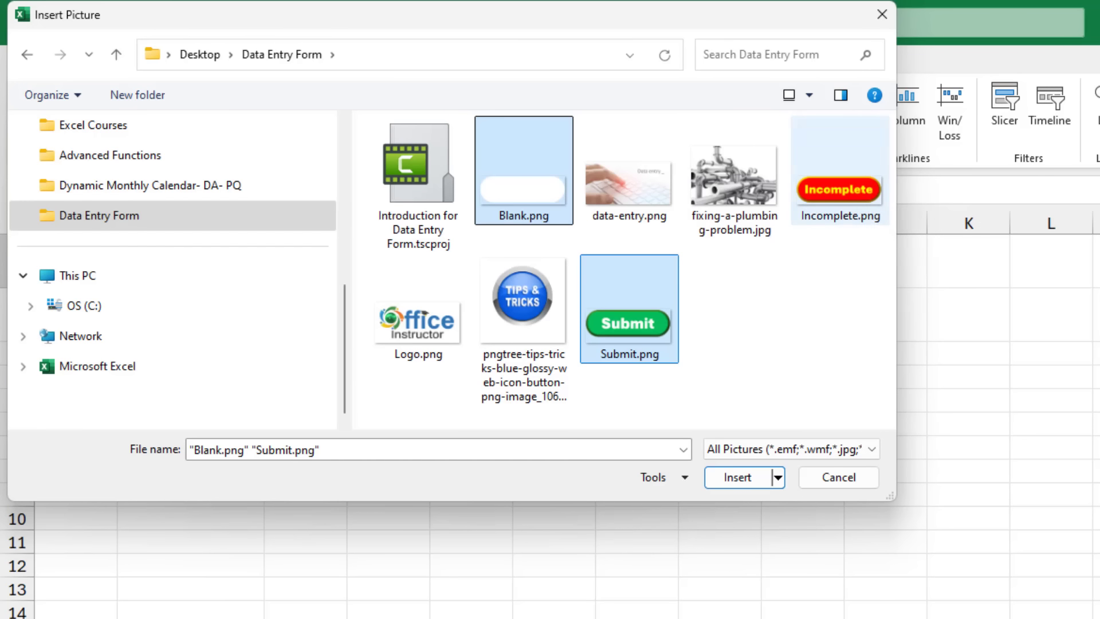
pyautogui.keyDown('ctrl'); pyautogui.click(840, 172); pyautogui.keyUp('ctrl')
pyautogui.click(737, 478)
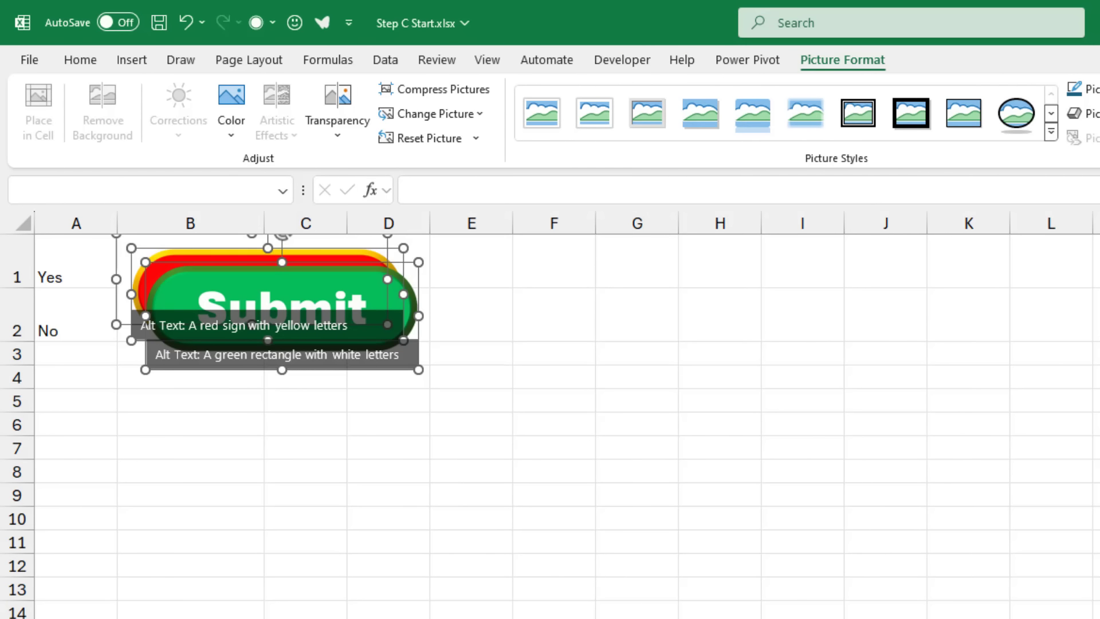
# Separate the pictures, moving Incomplete to columns G–J, then select A1:B2.
pyautogui.click(304, 397)
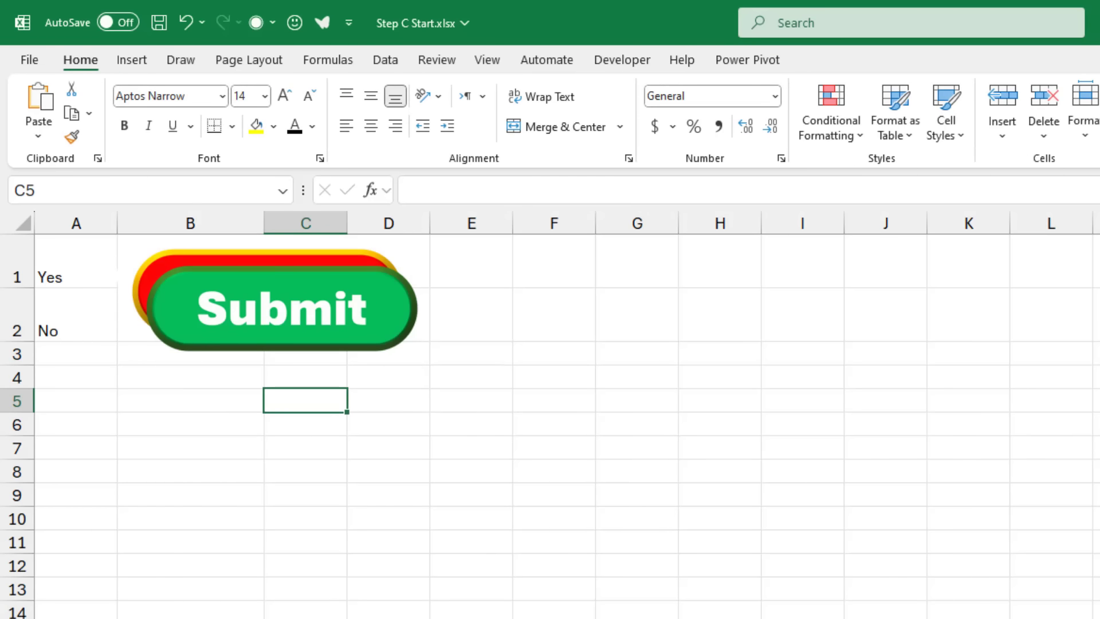
pyautogui.moveTo(282, 309); pyautogui.dragTo(258, 417)
pyautogui.moveTo(267, 292); pyautogui.dragTo(765, 347)
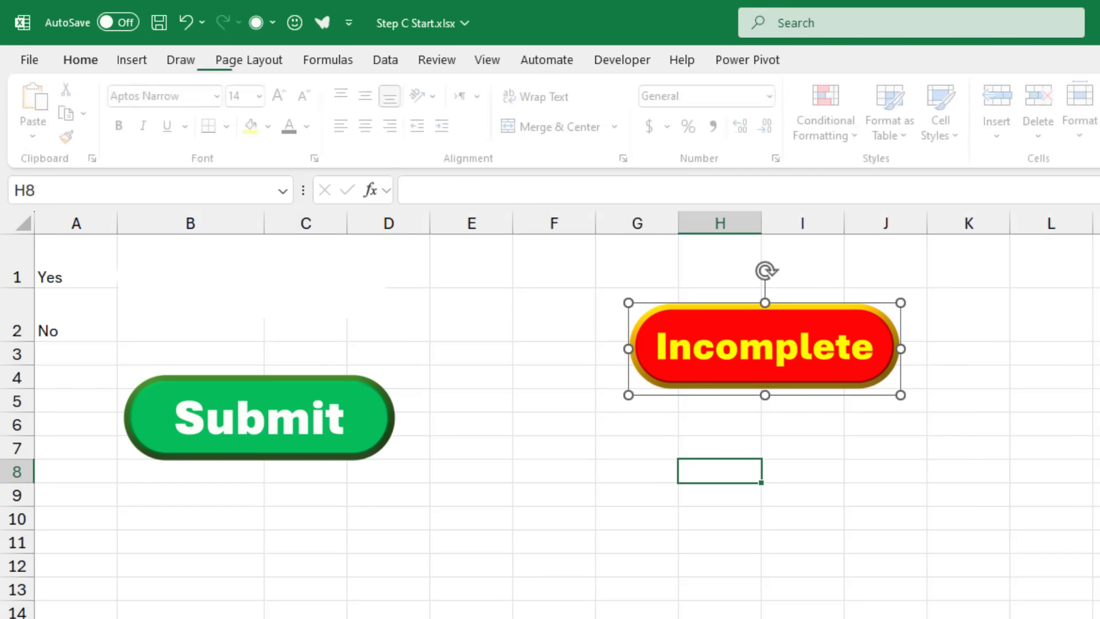
pyautogui.click(252, 279)
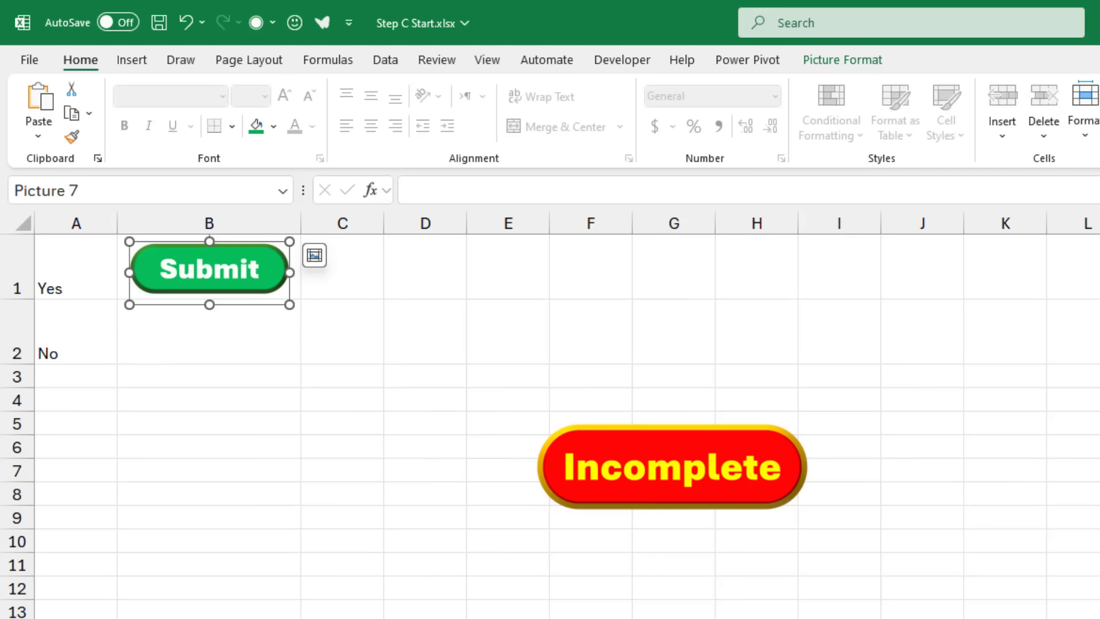
pyautogui.press('Escape')
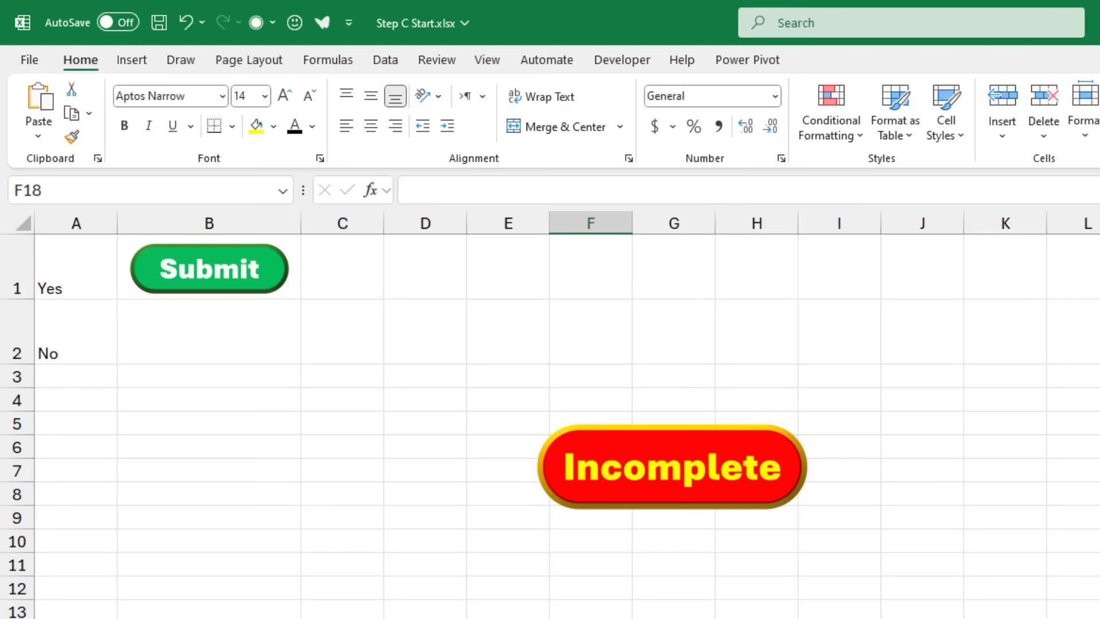
pyautogui.moveTo(74, 269); pyautogui.dragTo(229, 337)
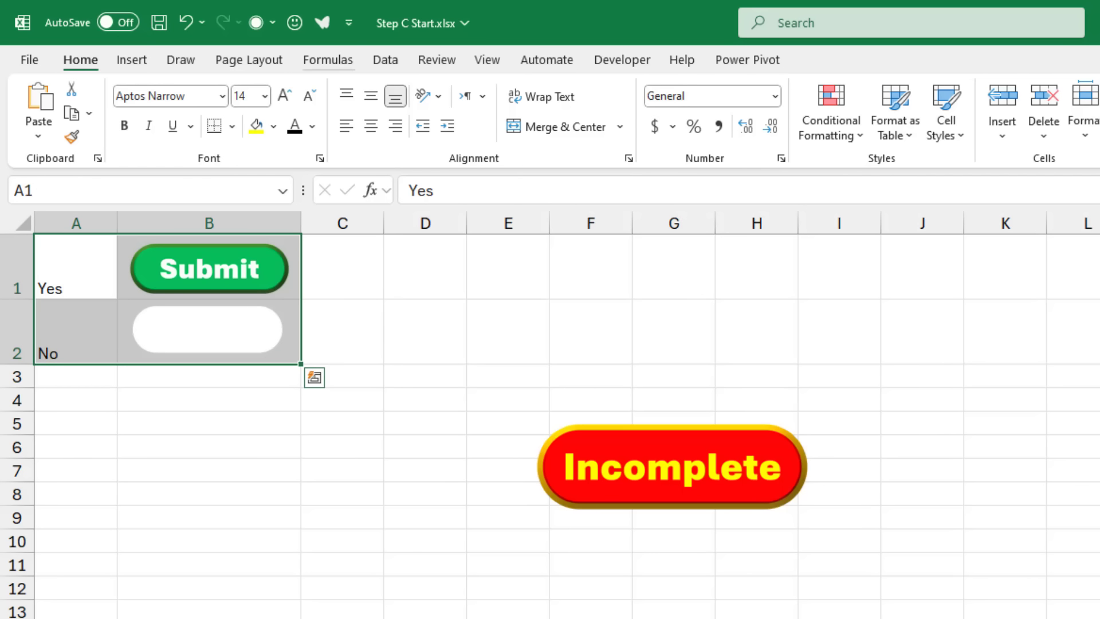
# Create names for B1:B2 from the left column labels Yes and No.
pyautogui.hotkey('alt', 'm')
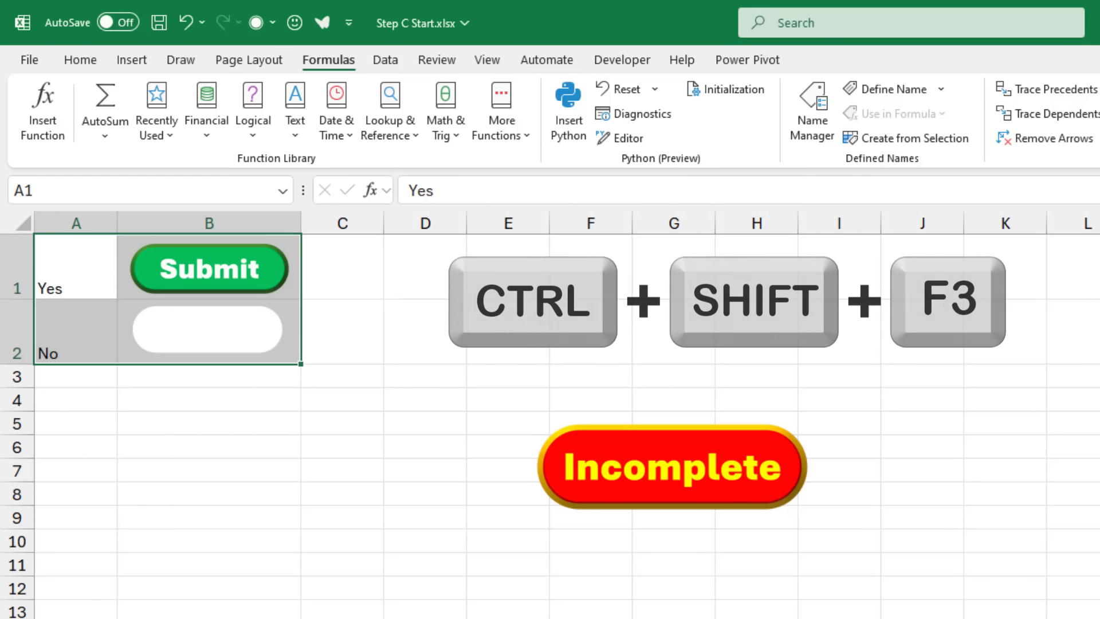
pyautogui.hotkey('ctrl', 'shift', 'F3')
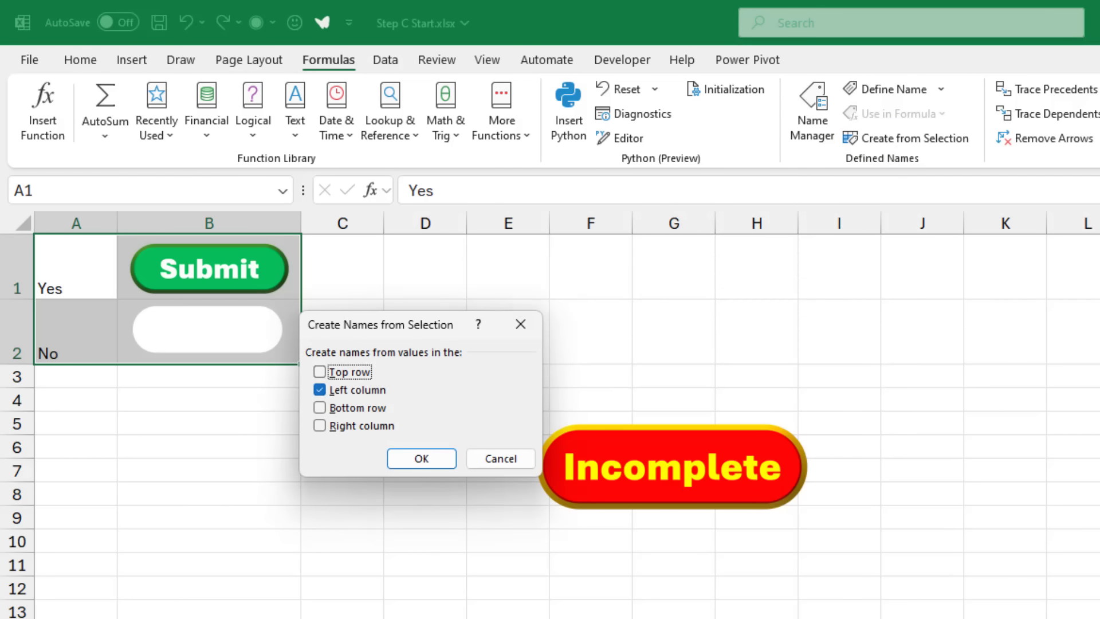
pyautogui.press('Tab')
pyautogui.press('Tab')
pyautogui.press('Tab')
pyautogui.press('Tab')
pyautogui.press('Return')
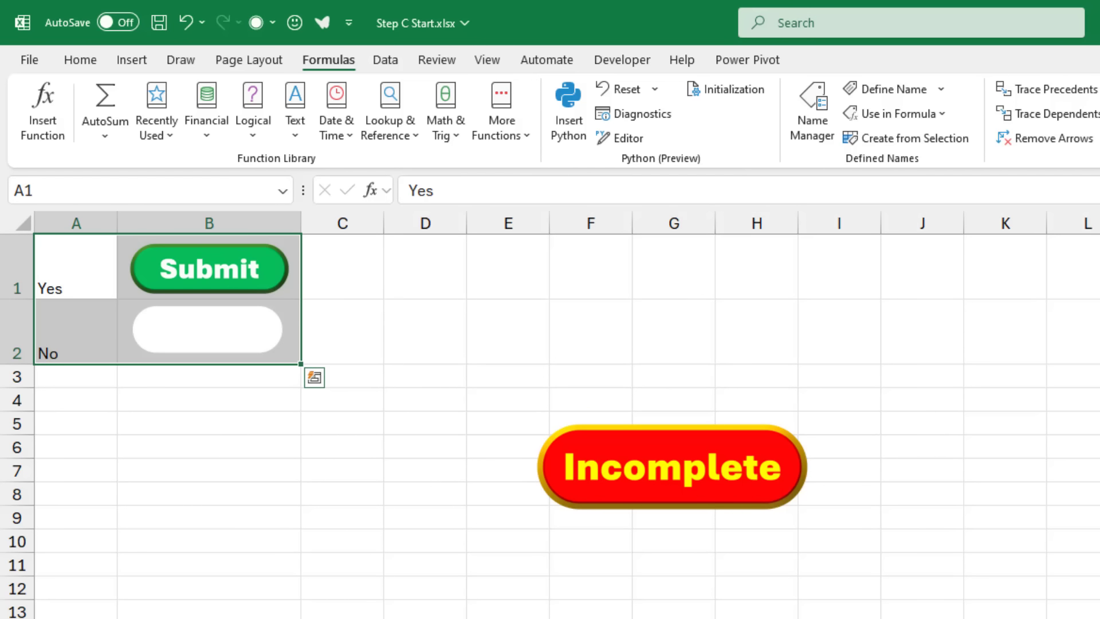
# Check the Yes and No names in the Name Box, then go to the Form sheet.
pyautogui.click(282, 191)
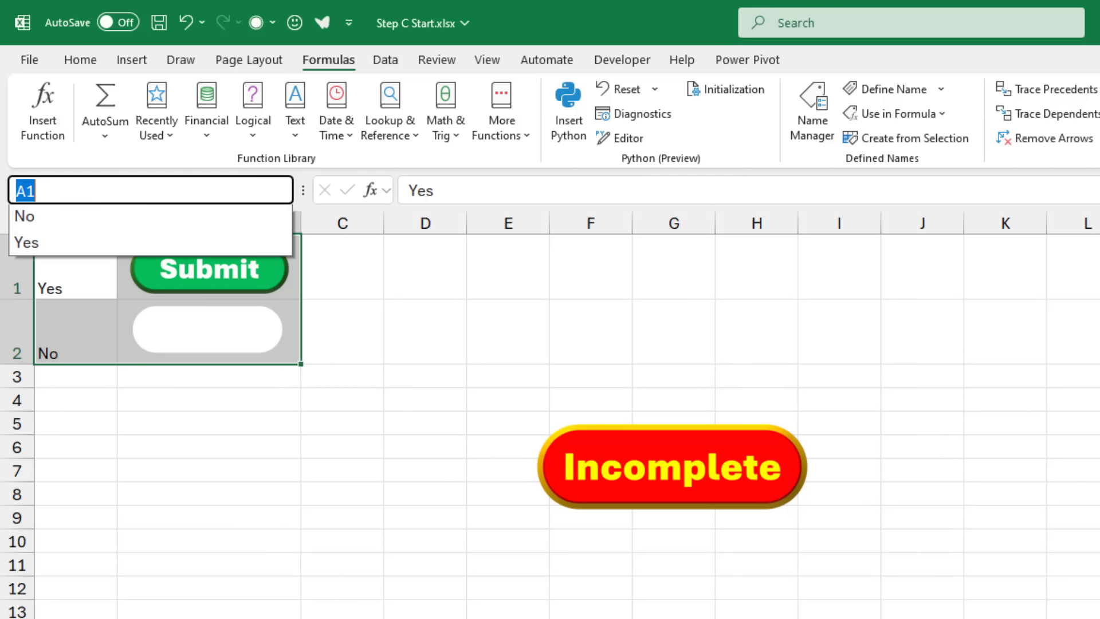
pyautogui.press('Return')
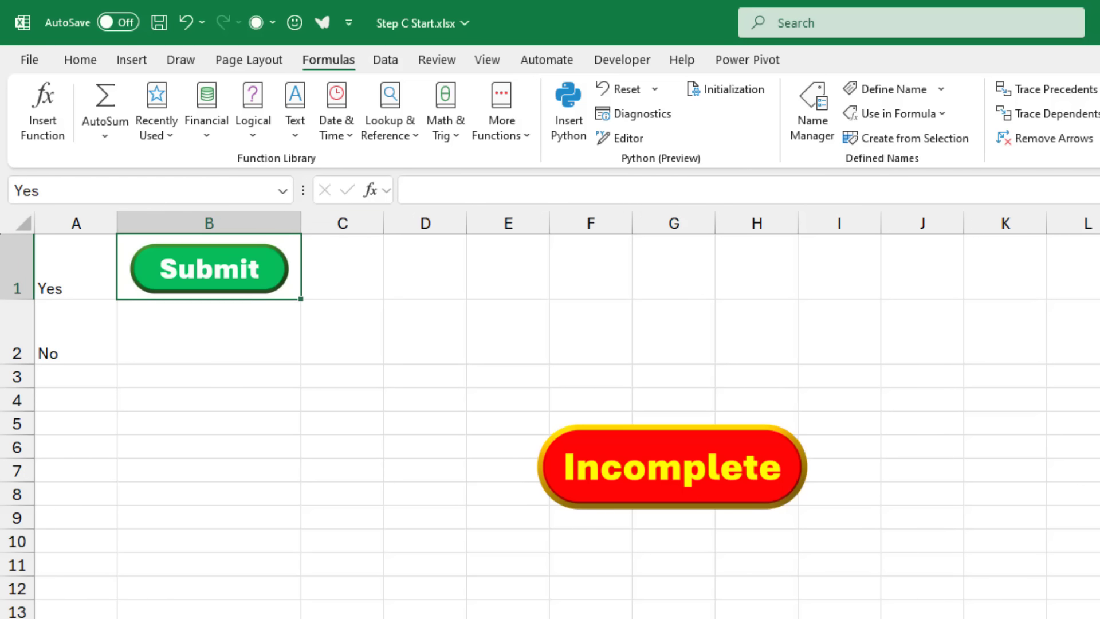
pyautogui.click(283, 191)
pyautogui.press('Up')
pyautogui.press('Return')
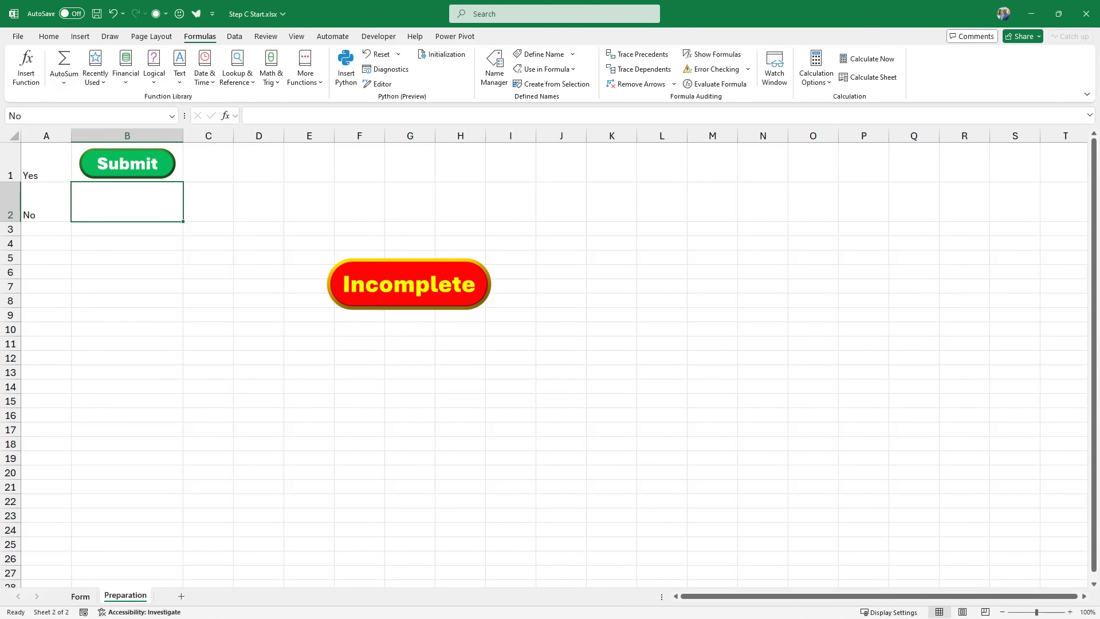
pyautogui.click(80, 596)
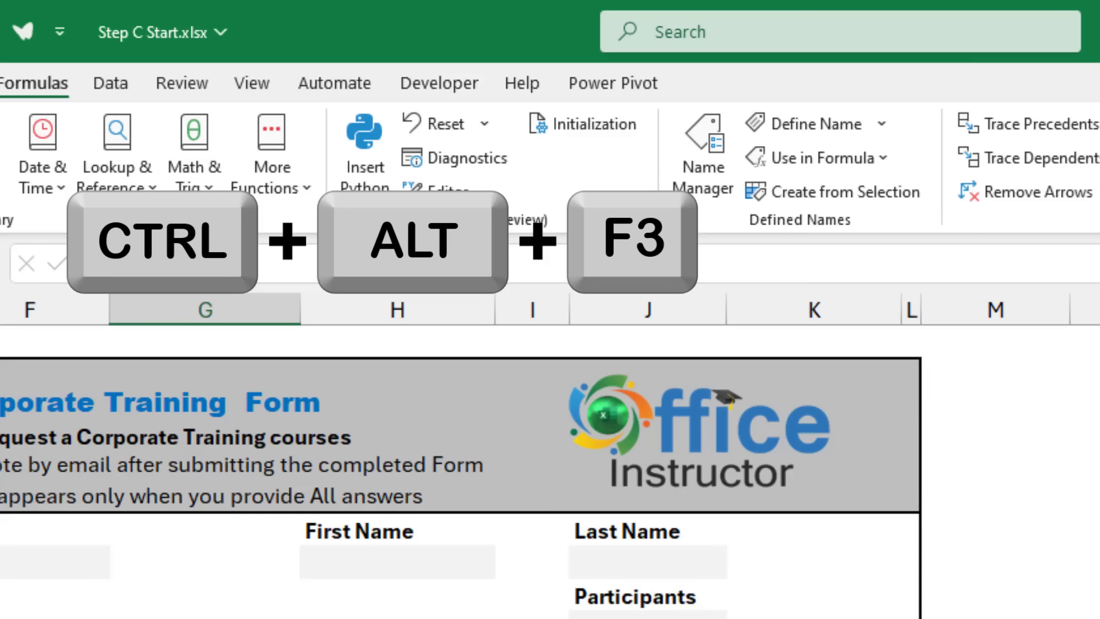
# Create the workbook name Button referring to =indirect(Form!$G$24).
pyautogui.hotkey('ctrl', 'alt', 'F3')
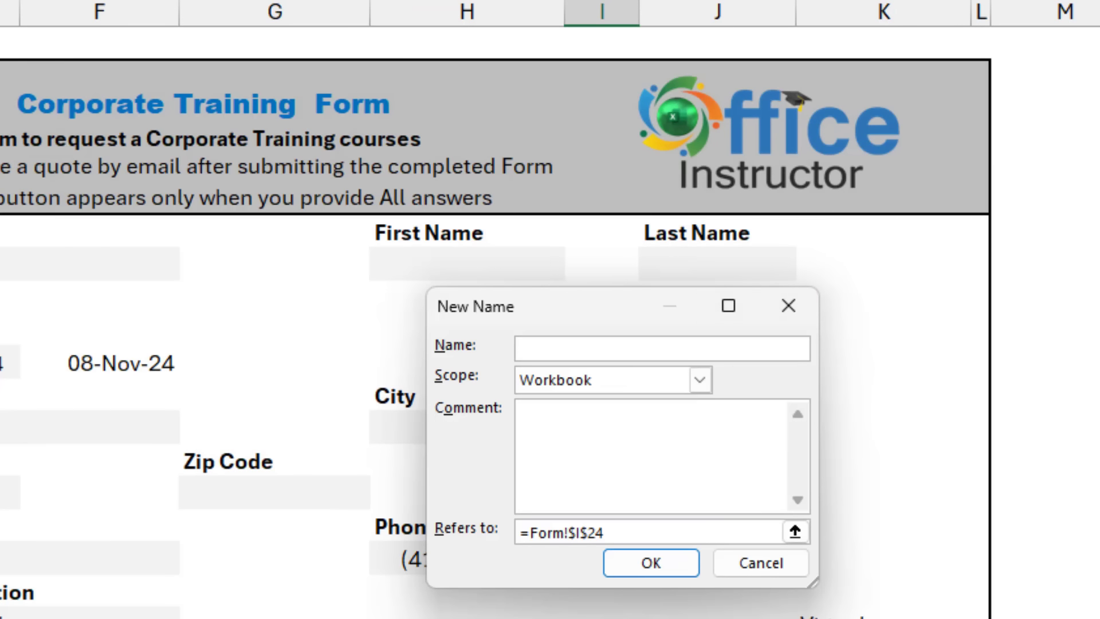
pyautogui.write('Button')
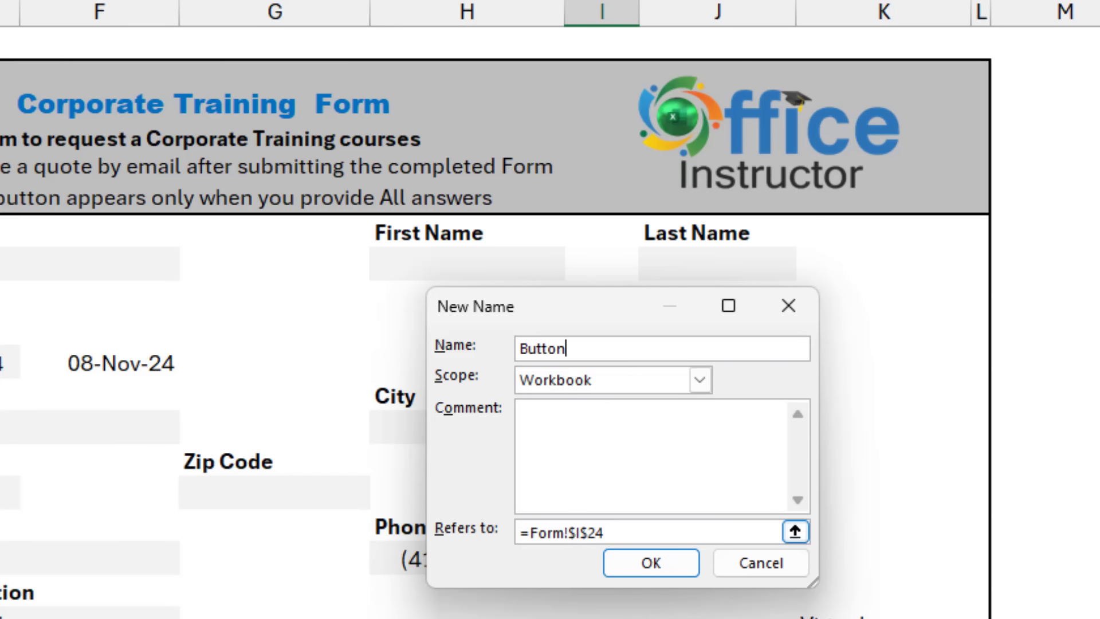
pyautogui.click(604, 532)
pyautogui.hotkey('shift', 'Left')
pyautogui.hotkey('shift', 'Left')
pyautogui.hotkey('shift', 'Left')
pyautogui.hotkey('shift', 'Left')
pyautogui.hotkey('shift', 'Left')
pyautogui.hotkey('shift', 'Left')
pyautogui.hotkey('shift', 'Left')
pyautogui.hotkey('shift', 'Left')
pyautogui.hotkey('shift', 'Left')
pyautogui.hotkey('shift', 'Left')
pyautogui.hotkey('shift', 'Left')
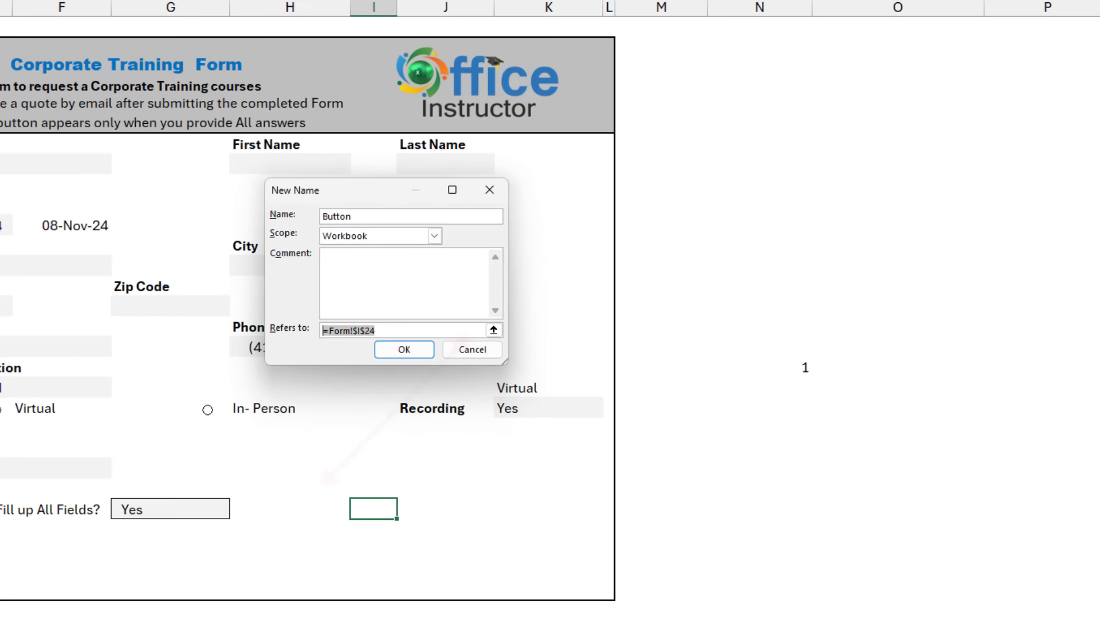
pyautogui.write('=indirect(')
pyautogui.click(171, 508)
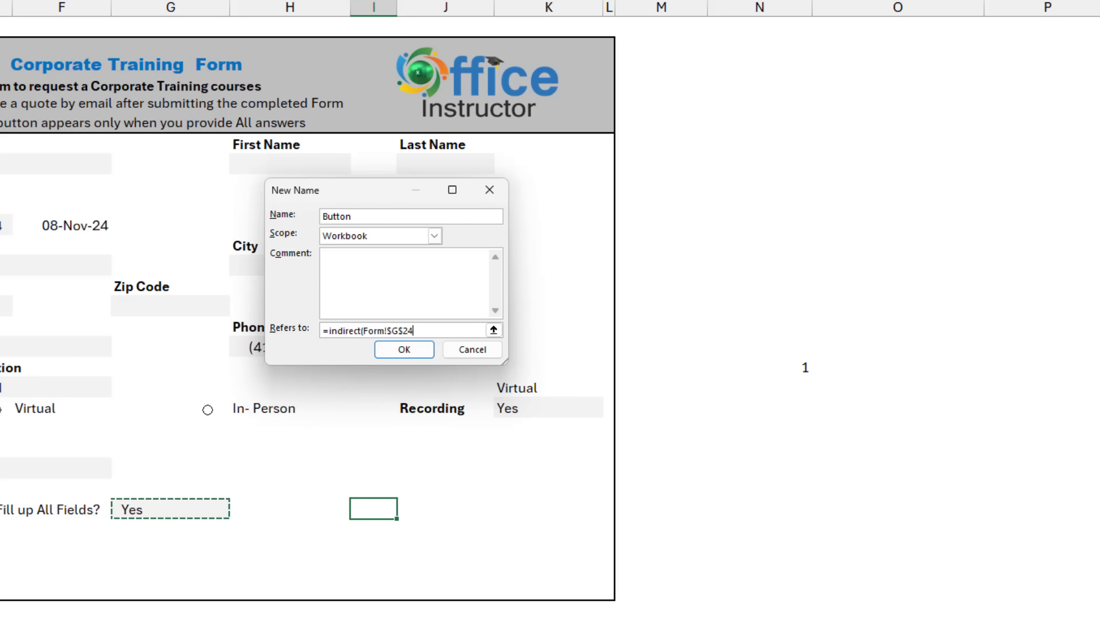
pyautogui.write(')')
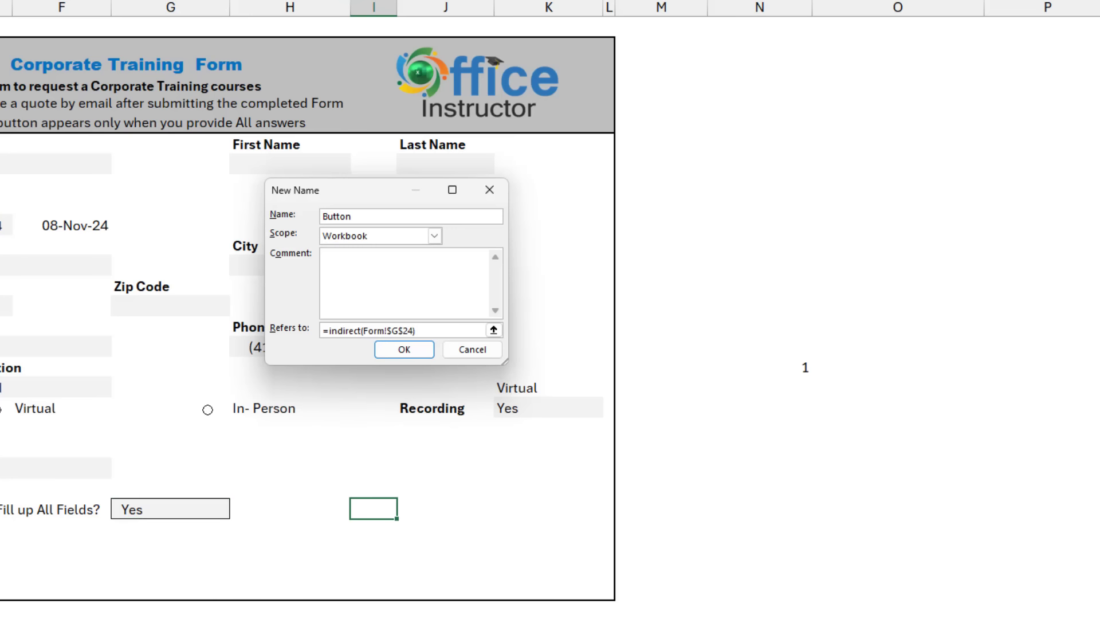
pyautogui.press('Return')
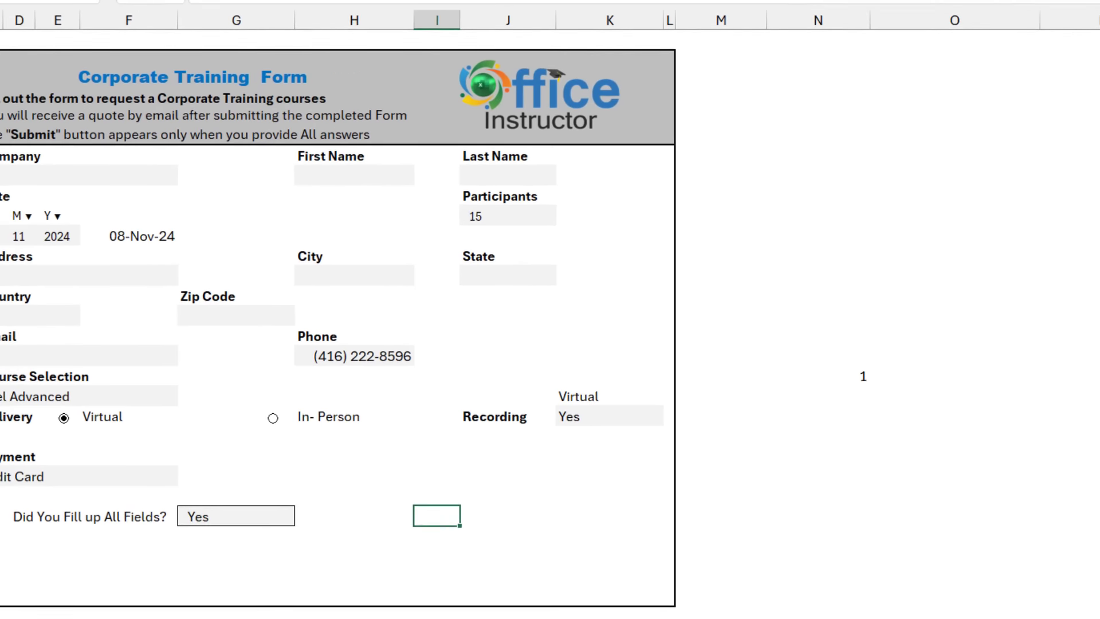
pyautogui.click(371, 530)
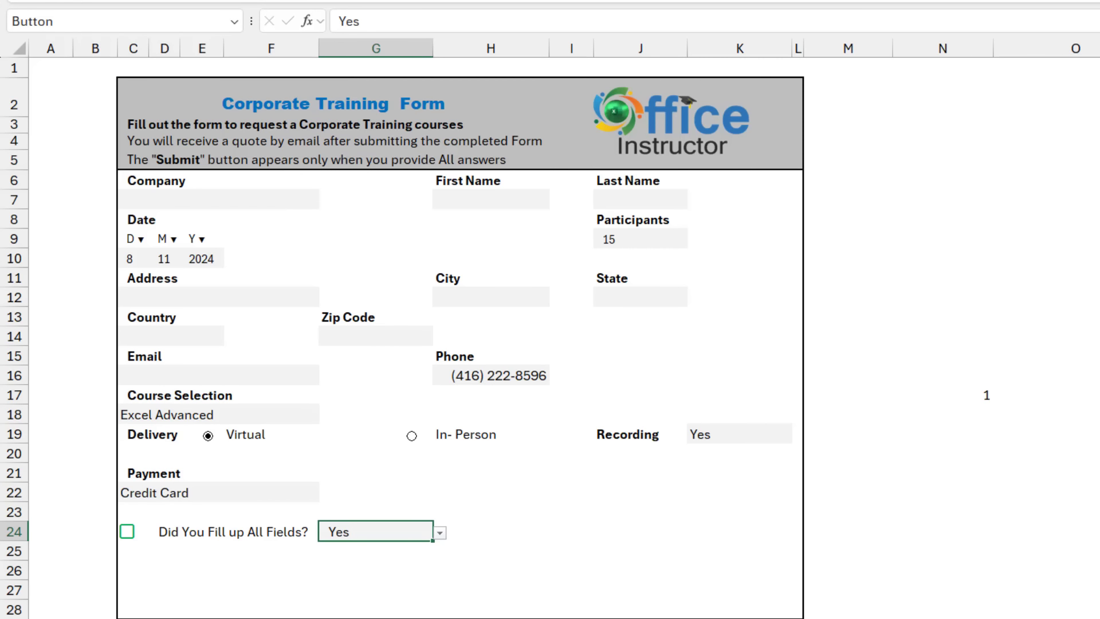
pyautogui.click(271, 257)
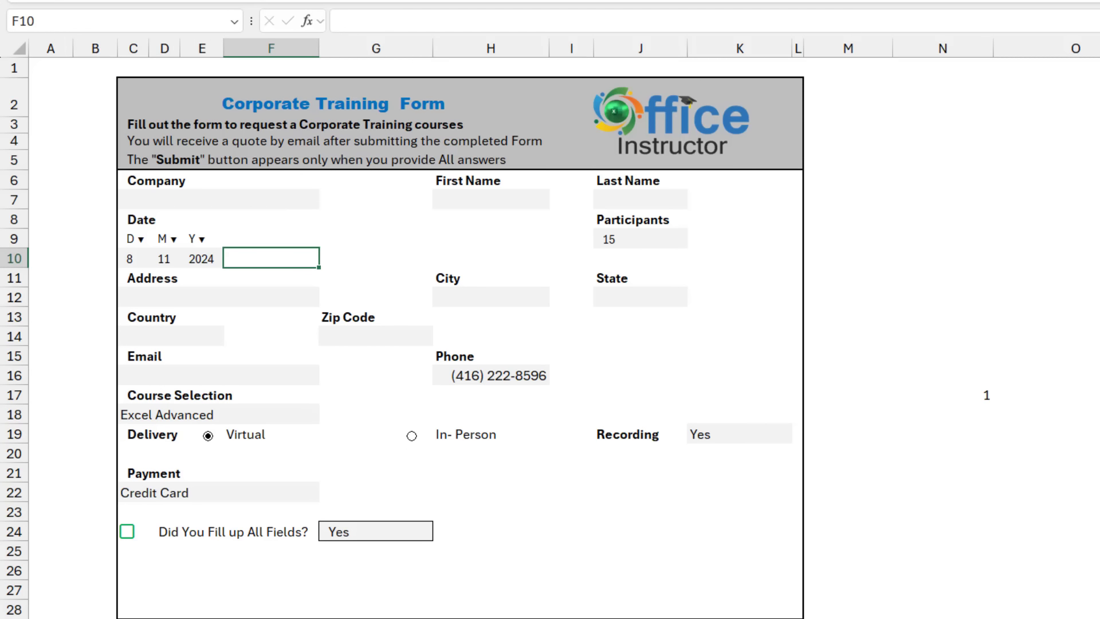
pyautogui.click(739, 413)
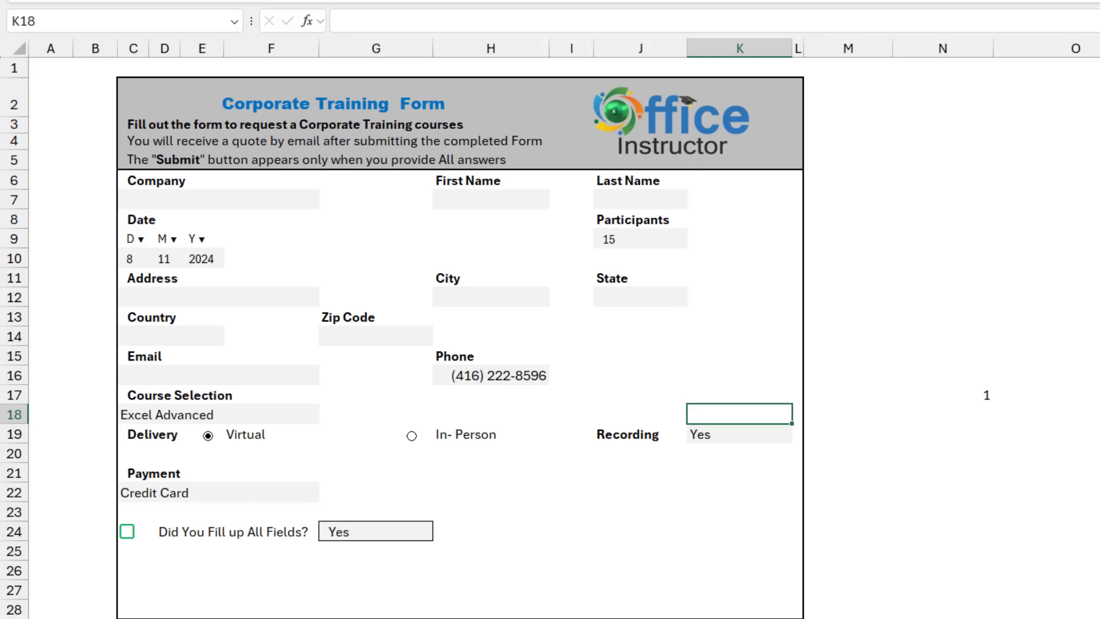
pyautogui.click(270, 257)
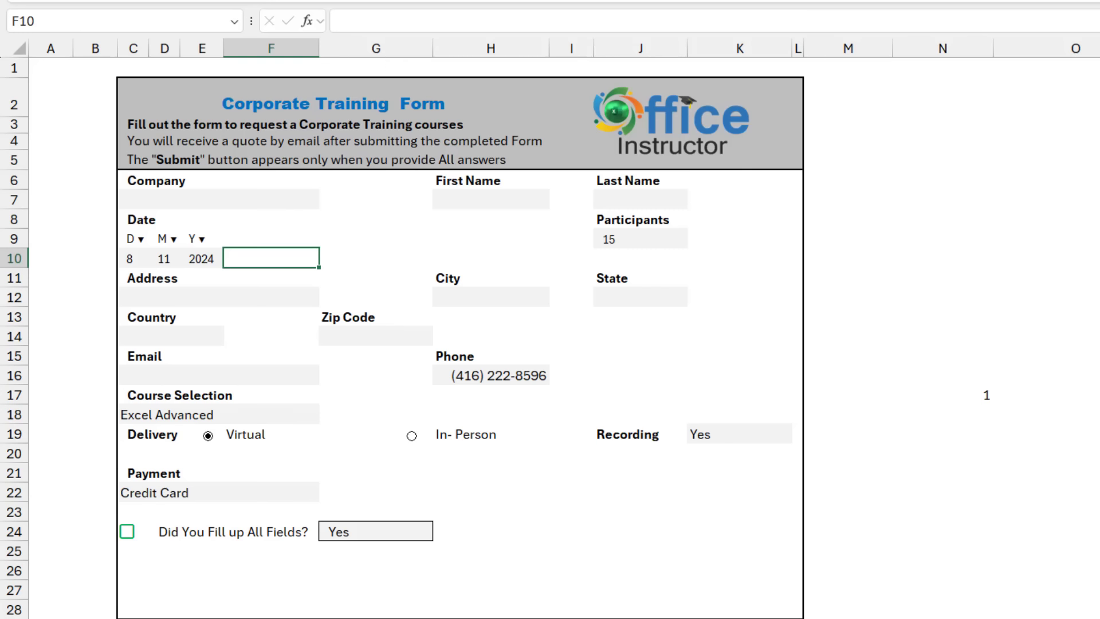
# Enter =DATE(E10,D10,C10) in F10 to combine the year, month and day cells.
pyautogui.write('=date')
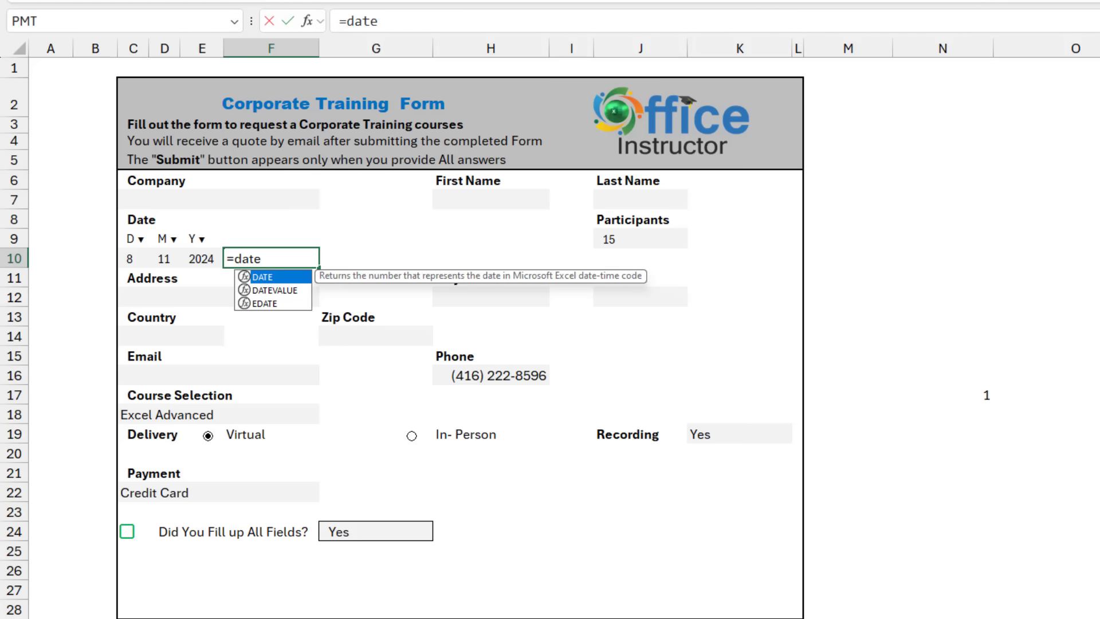
pyautogui.press('Tab')
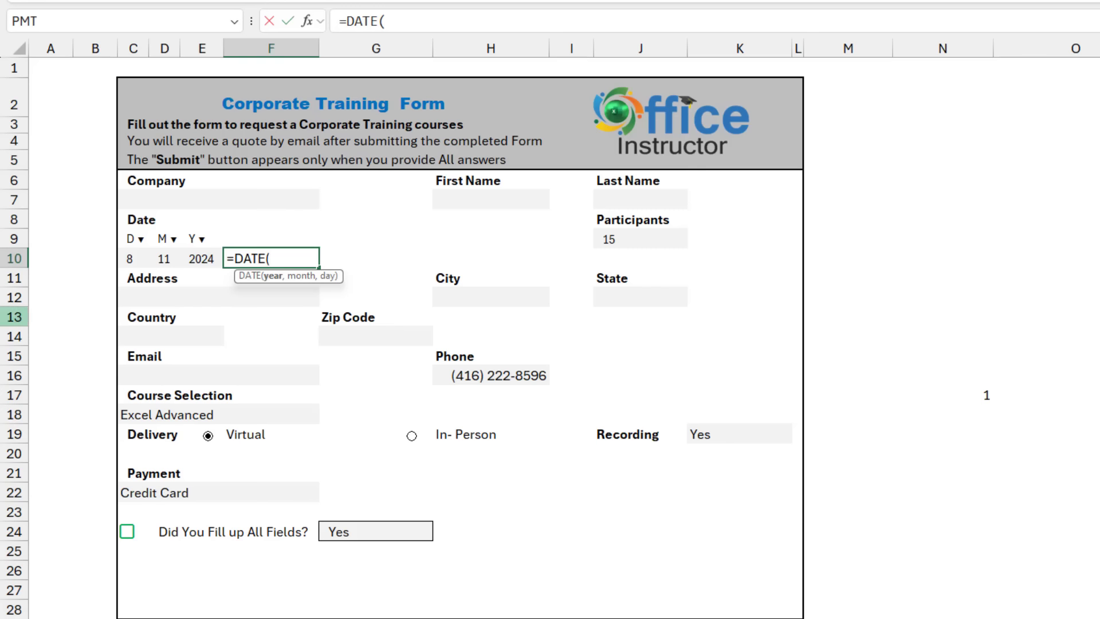
pyautogui.click(201, 259)
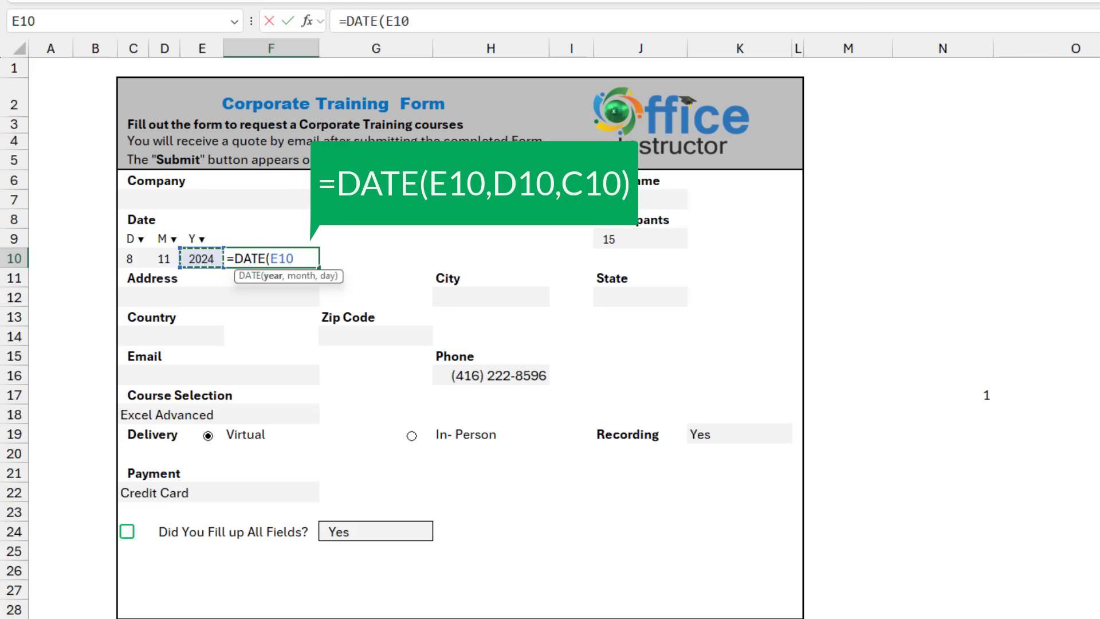
pyautogui.write(',')
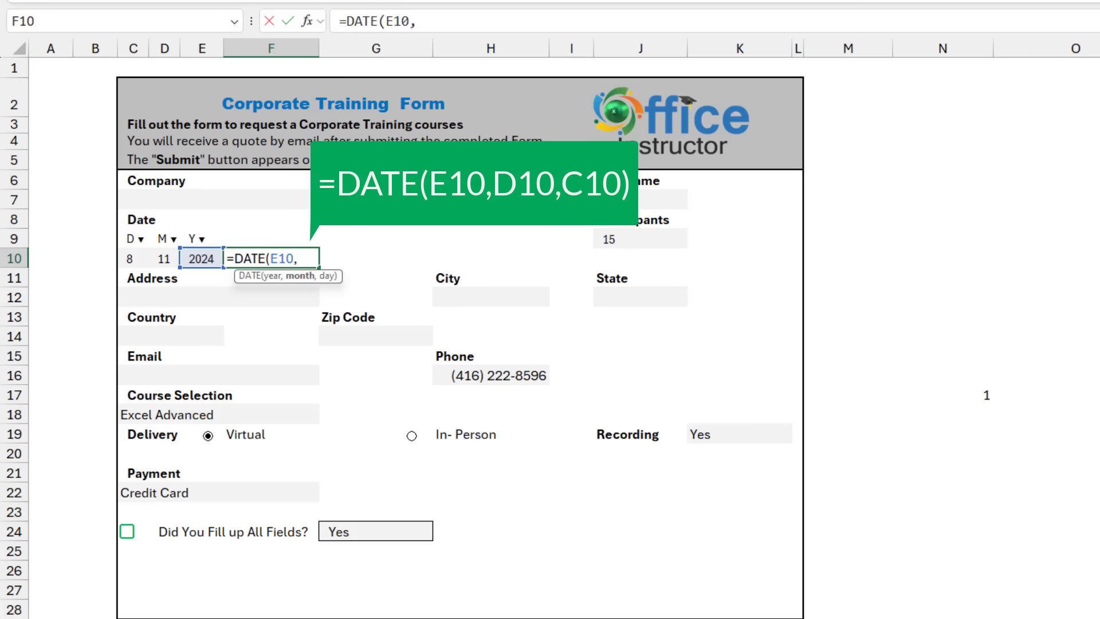
pyautogui.click(164, 259)
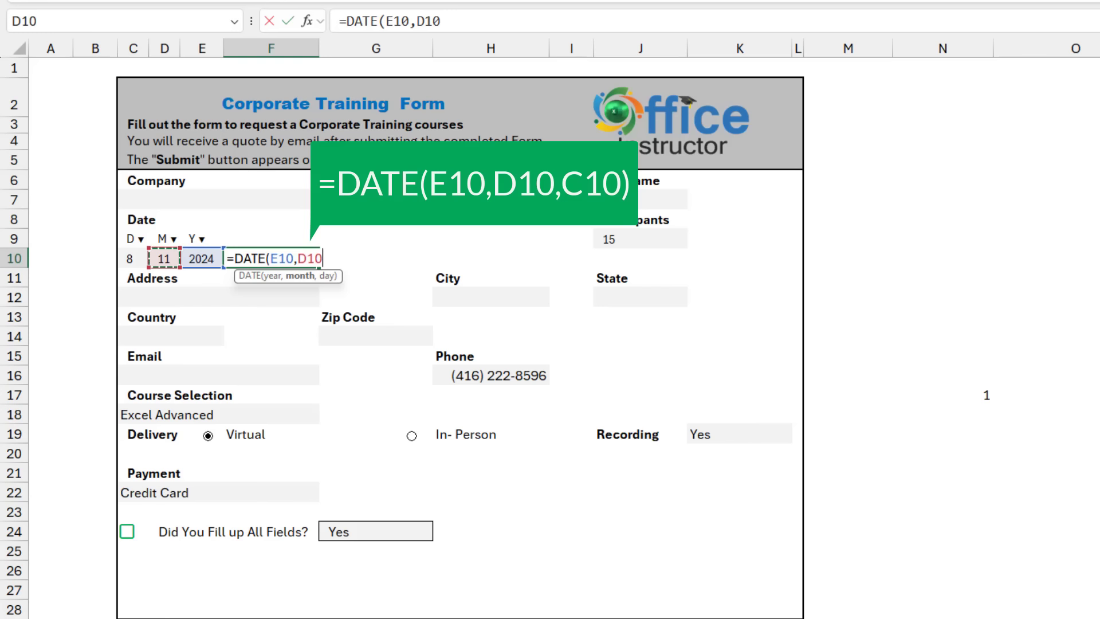
pyautogui.write(',')
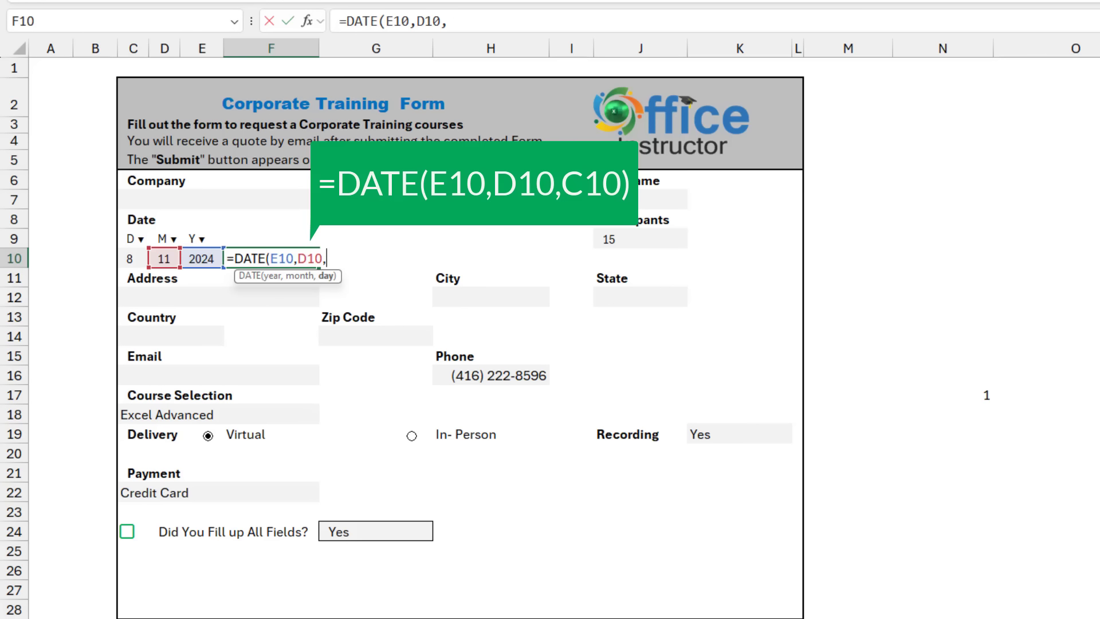
pyautogui.click(129, 259)
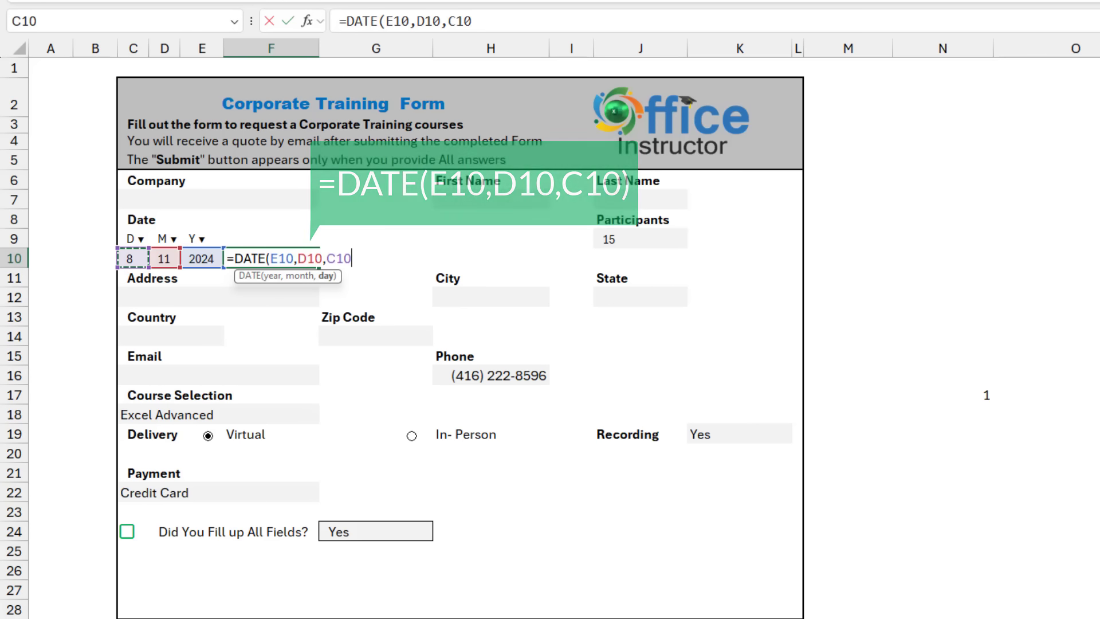
pyautogui.write(')')
pyautogui.press('Return')
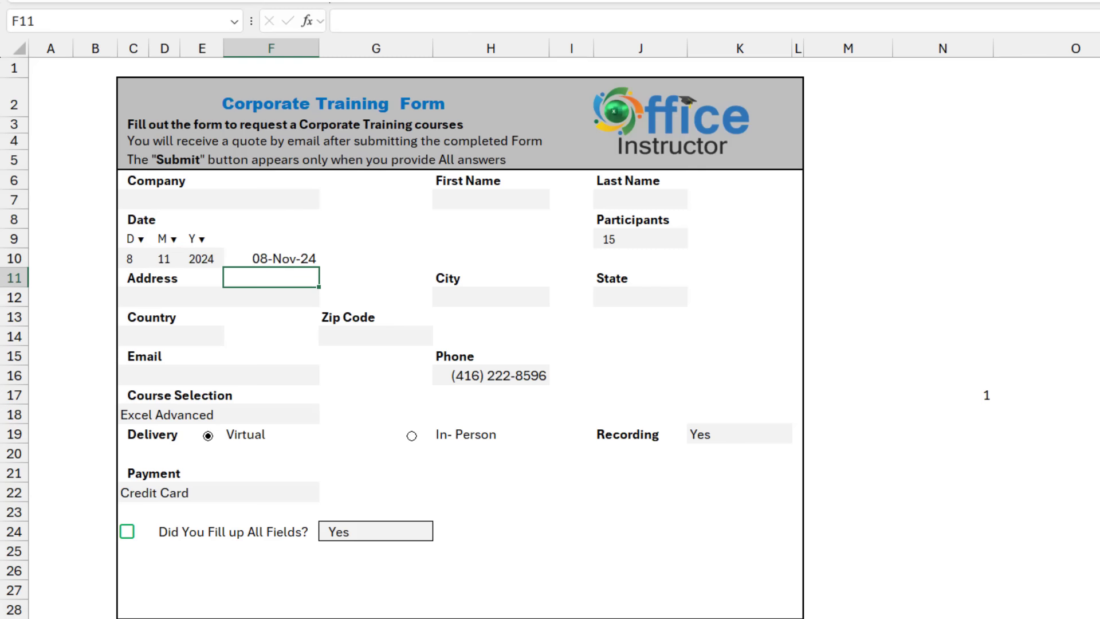
# Type =IF(N17=1,"Virtual","In-Person") into K18 for the delivery option.
pyautogui.click(739, 412)
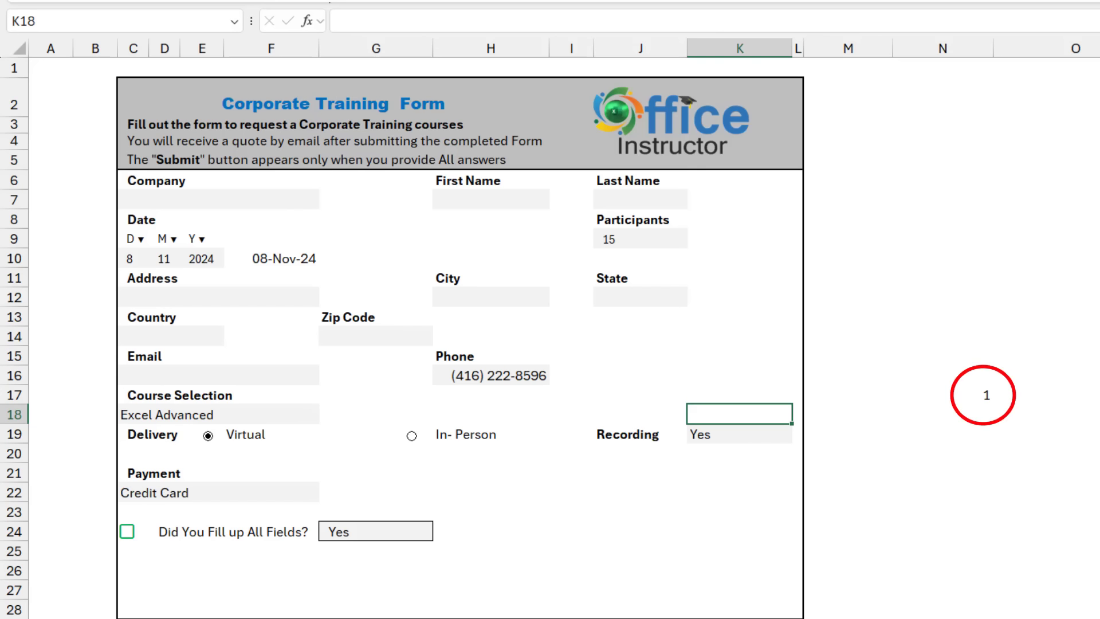
pyautogui.write('=if')
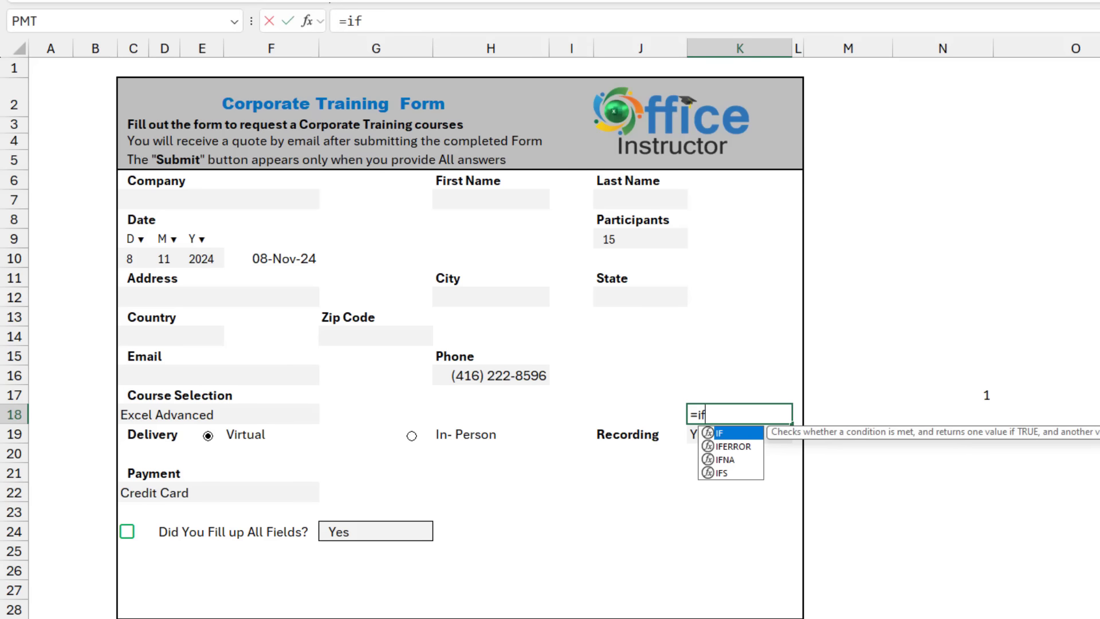
pyautogui.press('Tab')
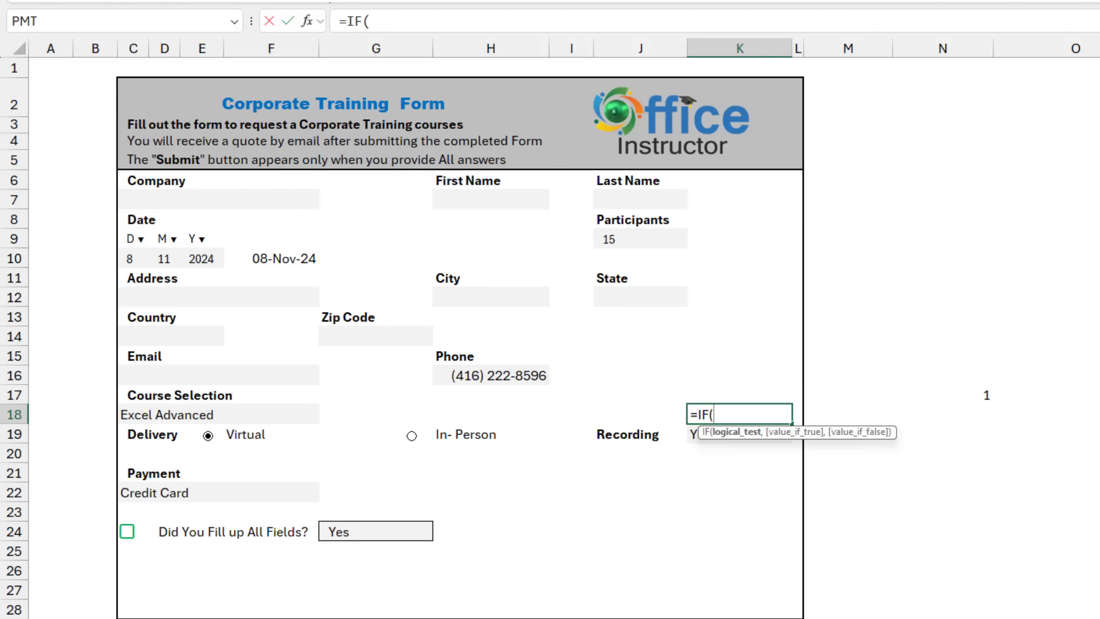
pyautogui.click(942, 394)
pyautogui.write('=')
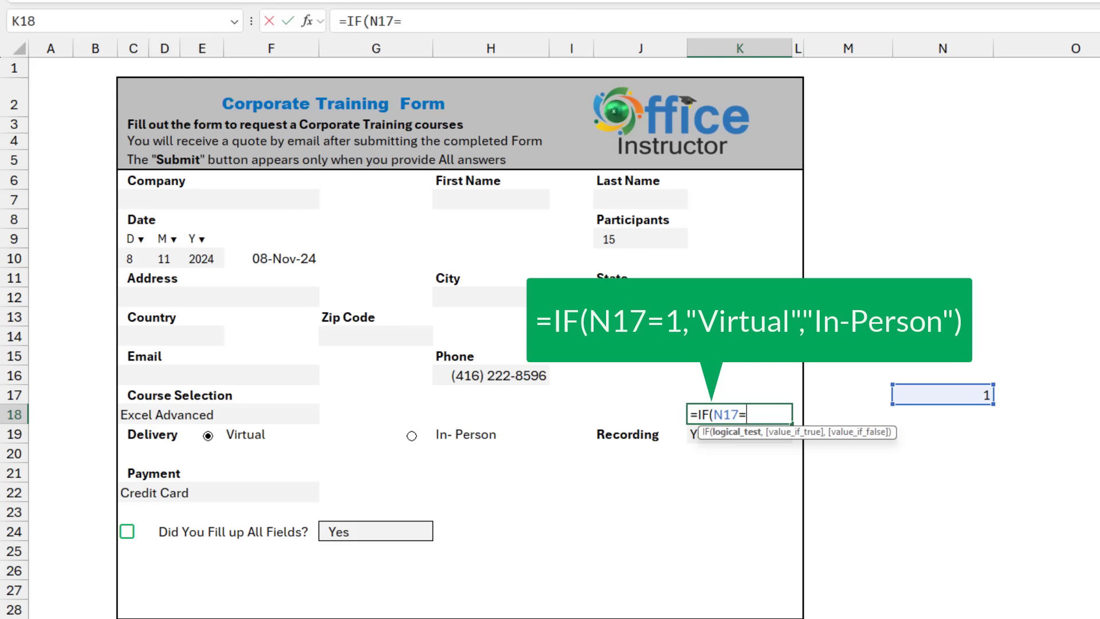
pyautogui.write('1,"')
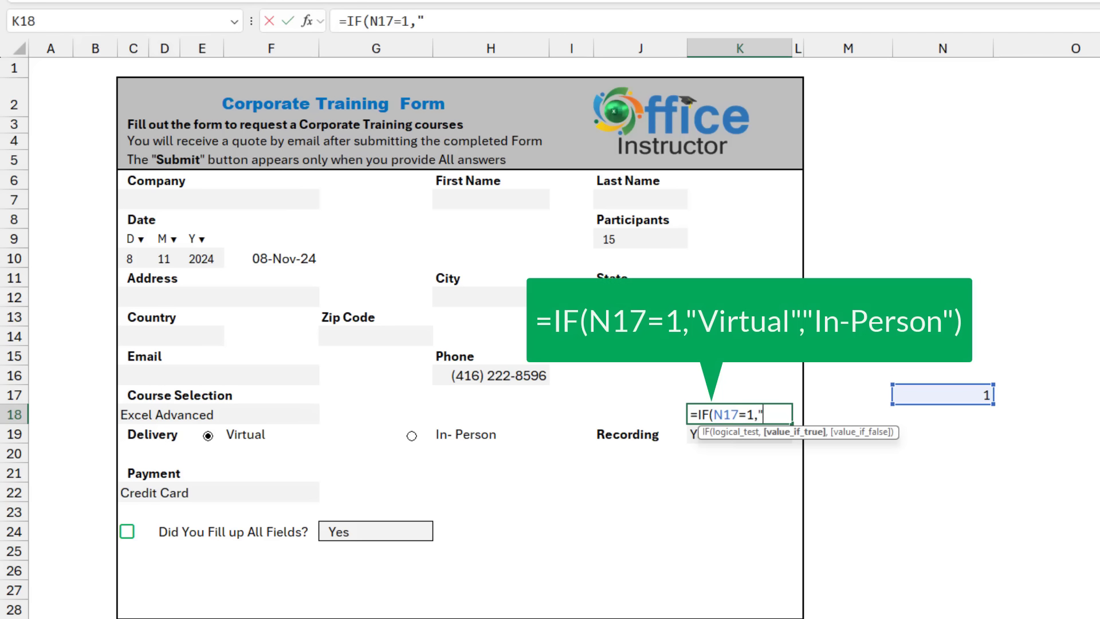
pyautogui.write('Virtual"')
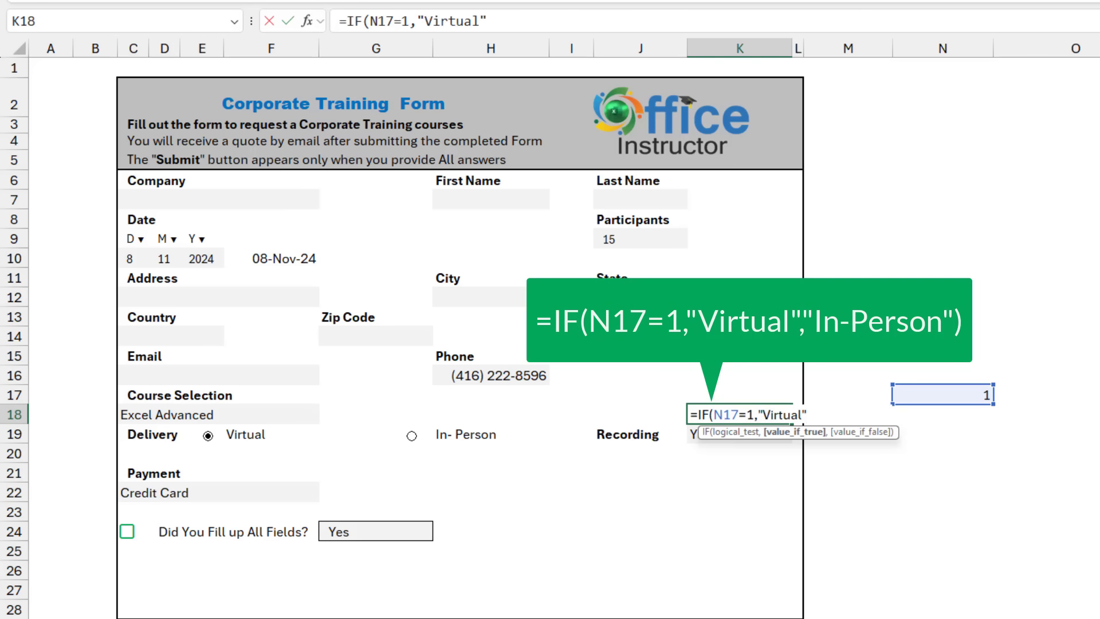
pyautogui.write(',')
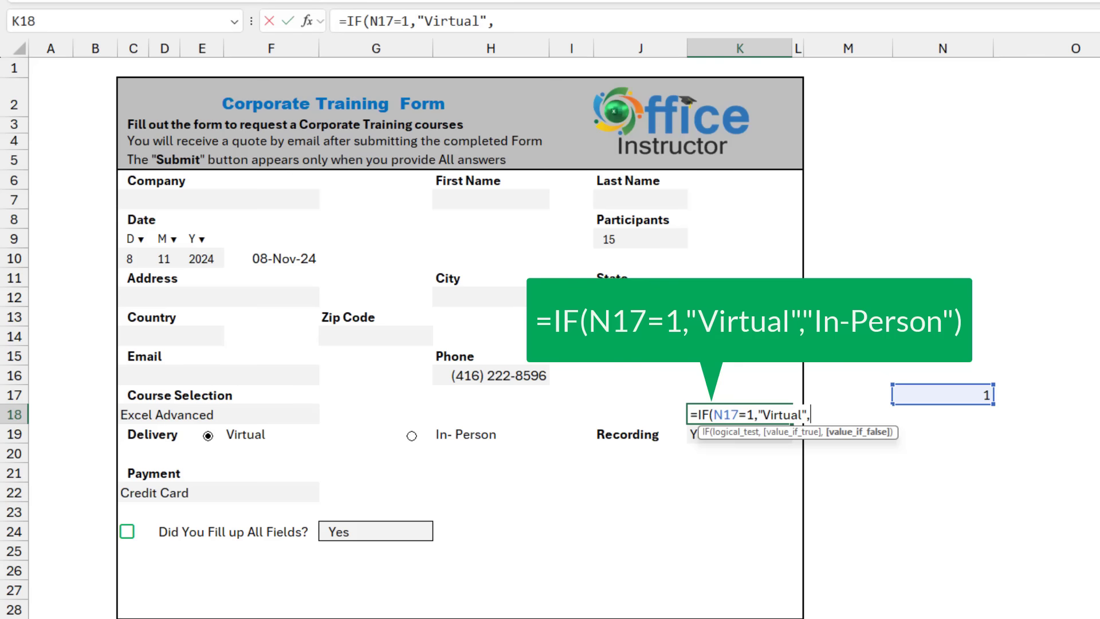
pyautogui.write('"In-Person"')
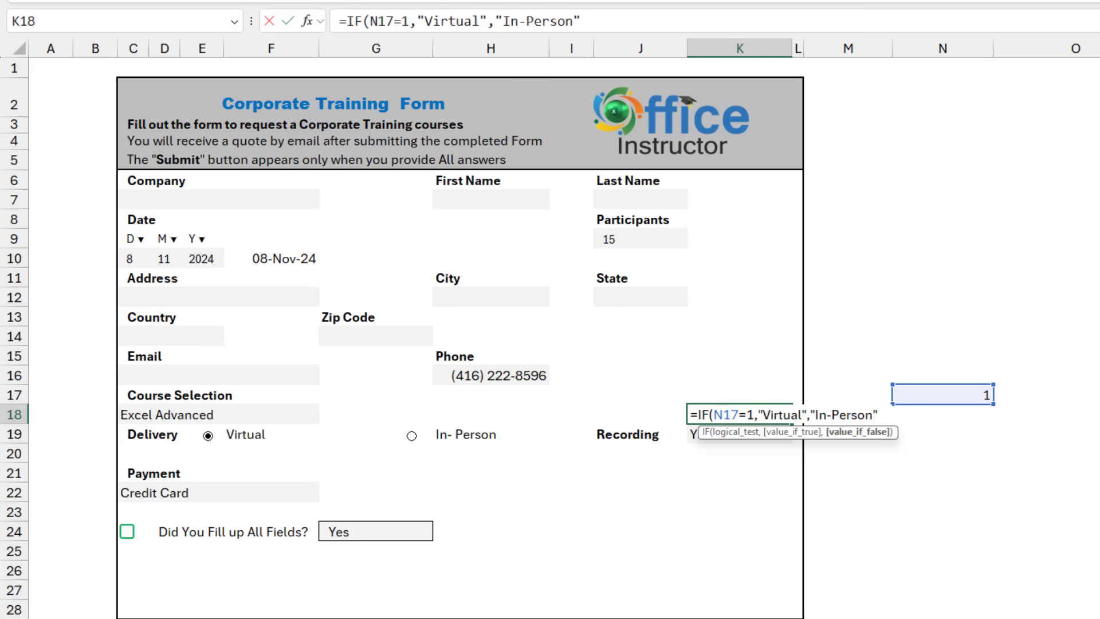
pyautogui.write(')')
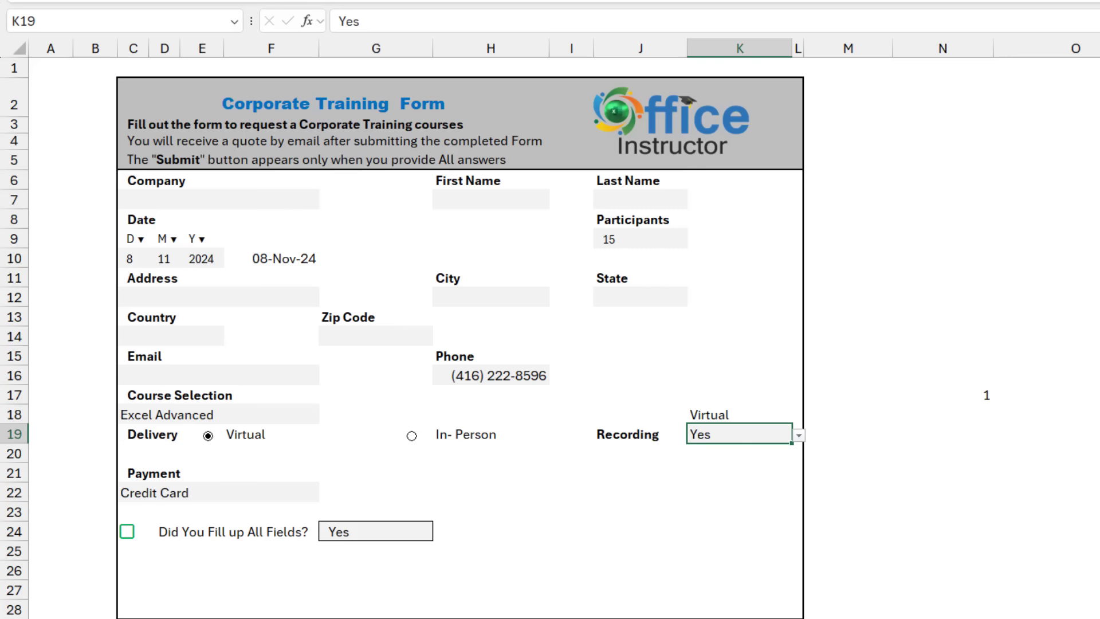
# Replace FALSE in checkbox cell C24 with =IF(G24="Yes",TRUE,FALSE).
pyautogui.click(139, 531)
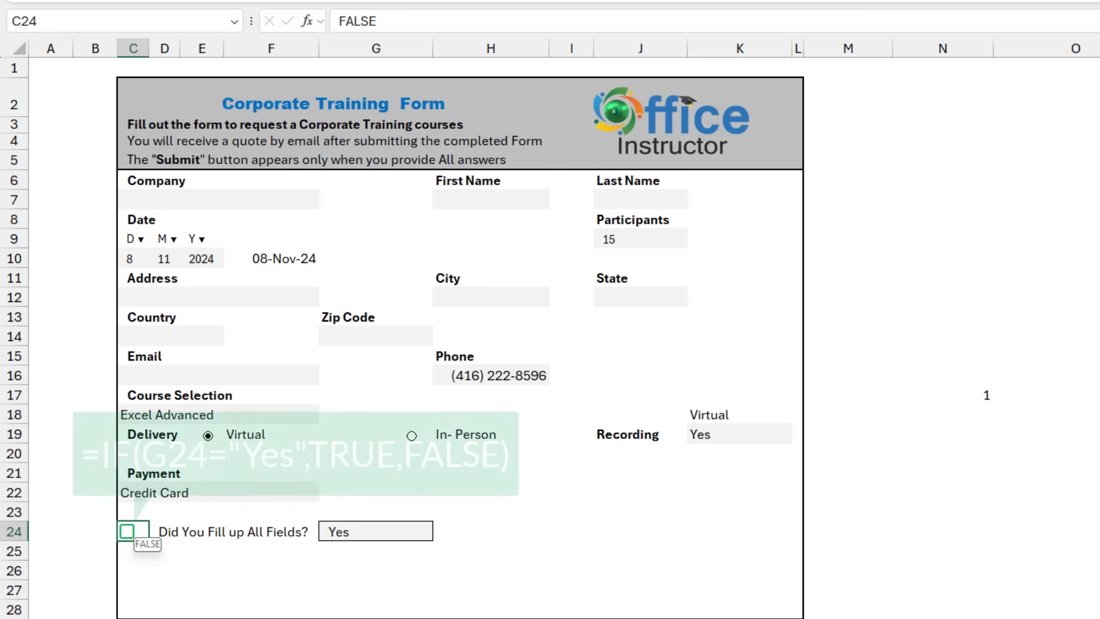
pyautogui.press('F2')
pyautogui.press('BackSpace')
pyautogui.press('BackSpace')
pyautogui.press('BackSpace')
pyautogui.press('BackSpace')
pyautogui.press('BackSpace')
pyautogui.write('=IF(G24=')
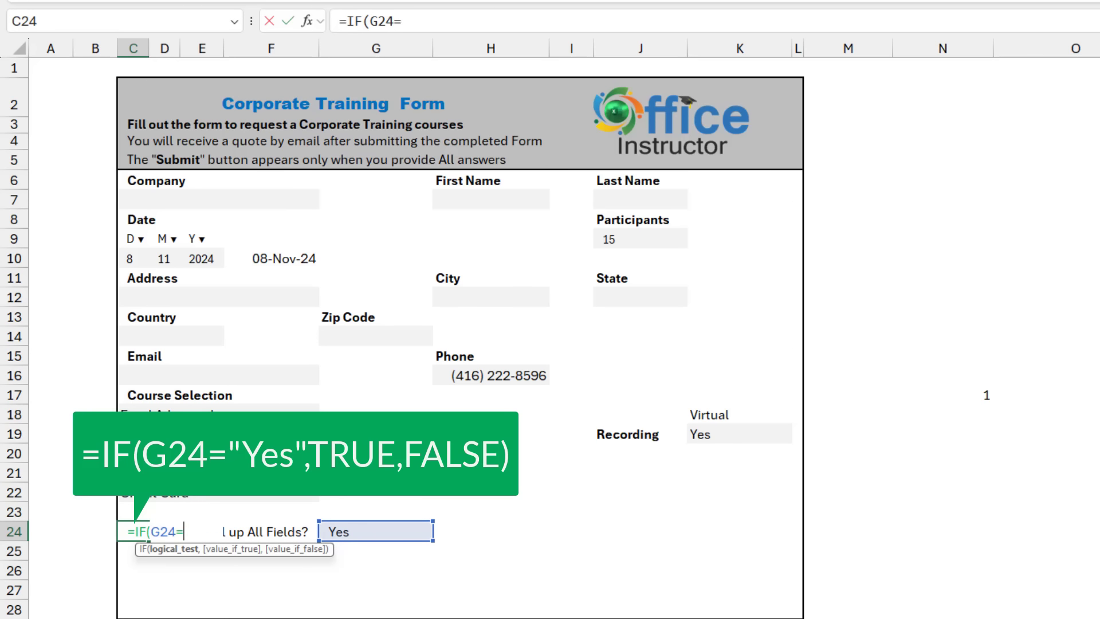
pyautogui.write('"Yes",TRUE,')
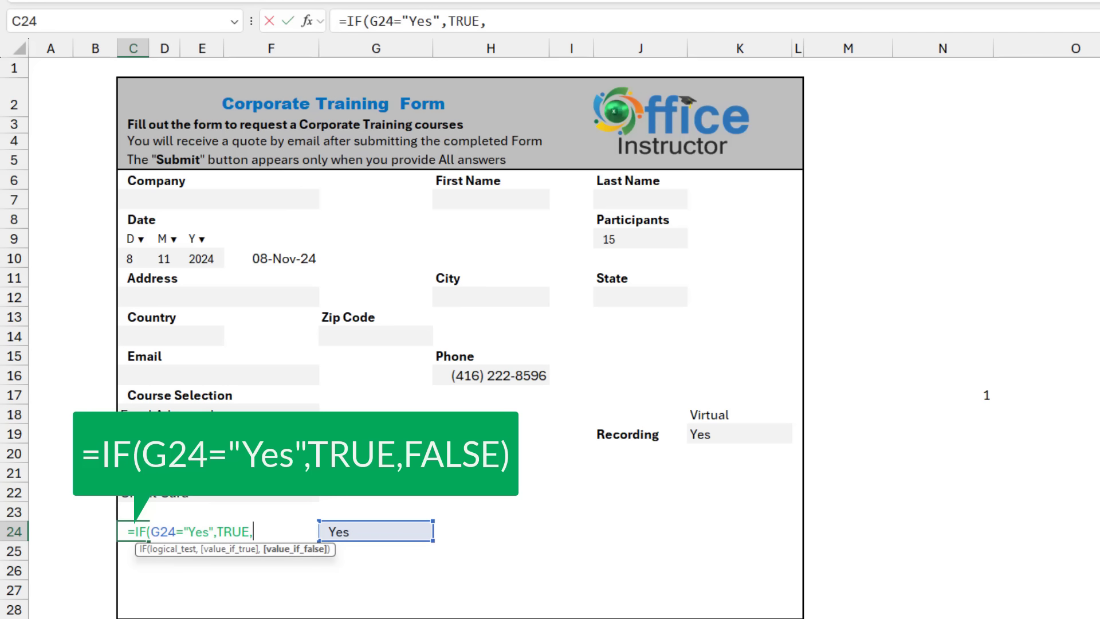
pyautogui.write('FALSE)')
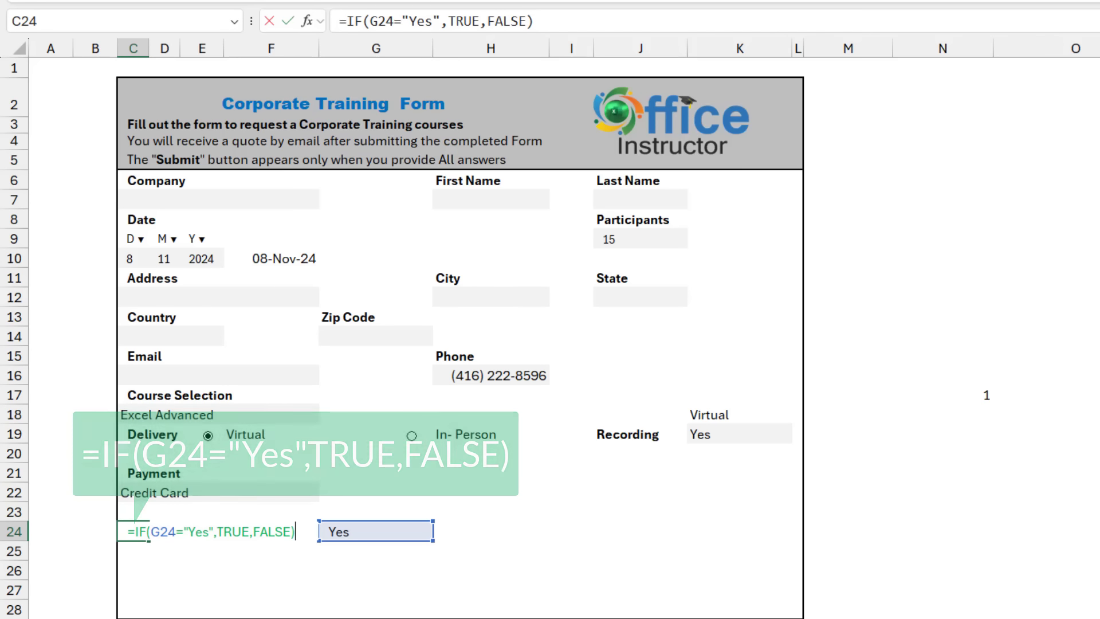
pyautogui.press('Return')
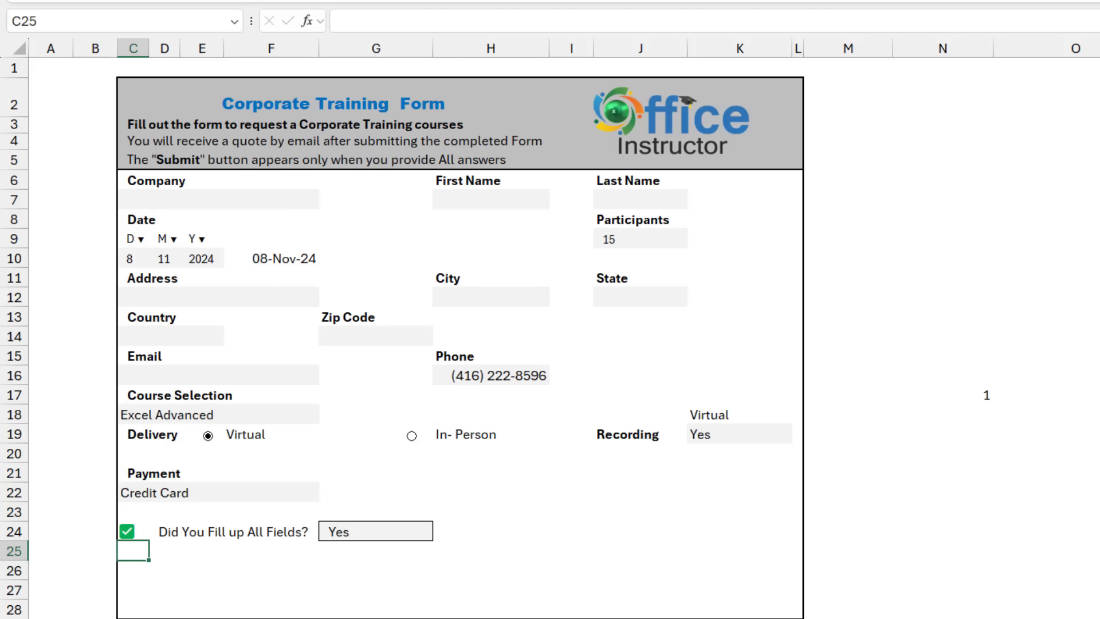
# Switch the G24 fields answer to No, then back to Yes, watching the C24 checkbox follow.
pyautogui.click(376, 531)
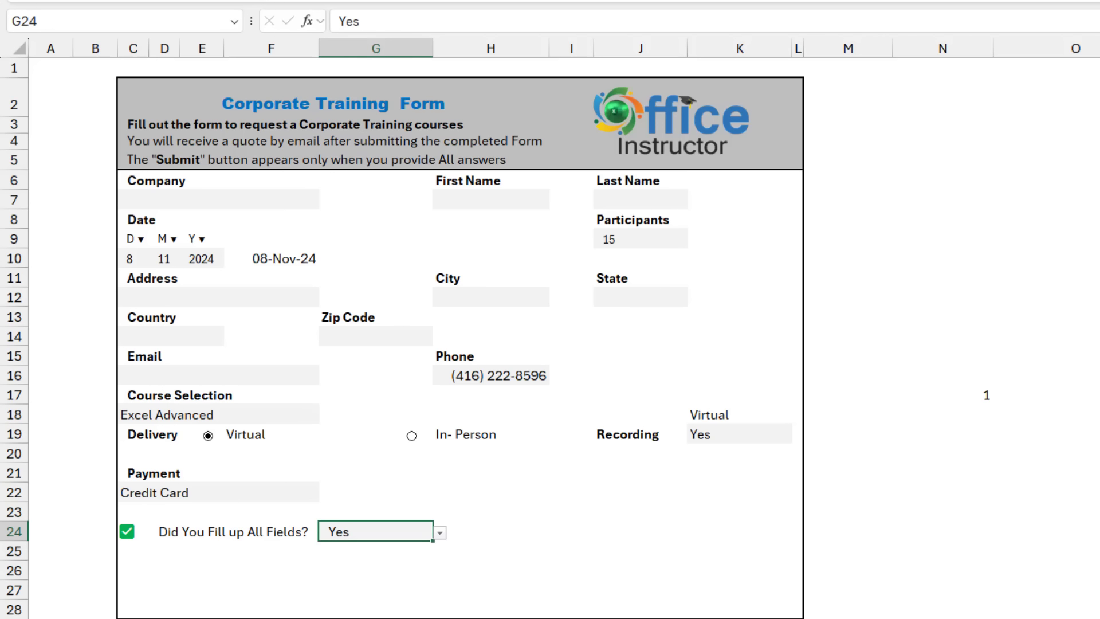
pyautogui.hotkey('alt', 'Down')
pyautogui.press('Return')
pyautogui.hotkey('alt', 'Down')
pyautogui.press('Return')
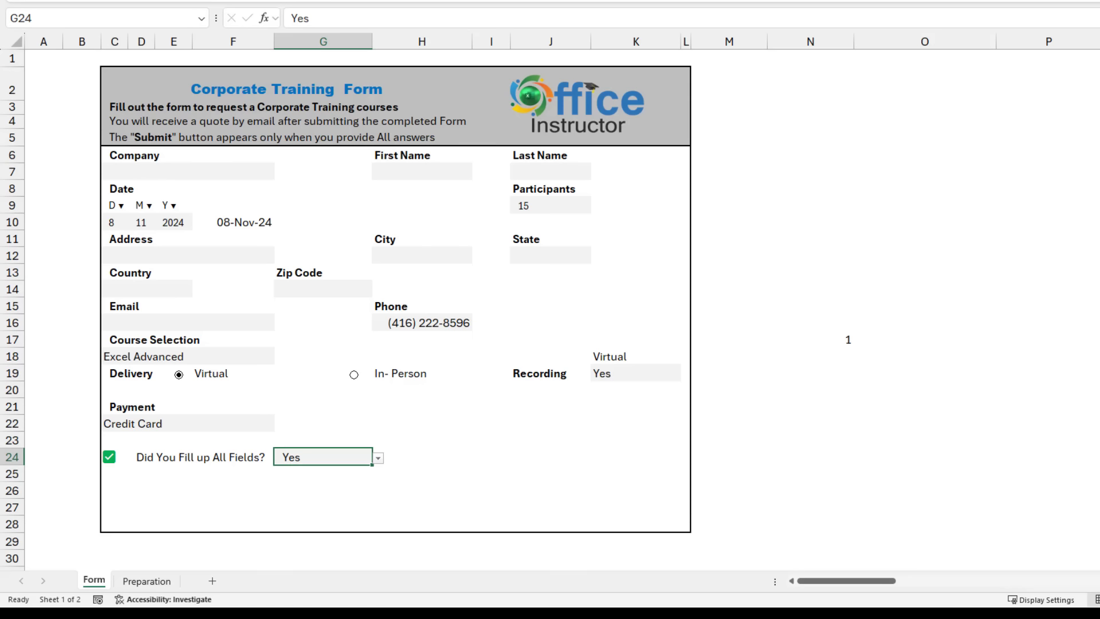
# Cut the red Incomplete picture from Preparation, paste it at Form cell J25, and shrink it slightly.
pyautogui.hotkey('ctrl', 'pagedown')
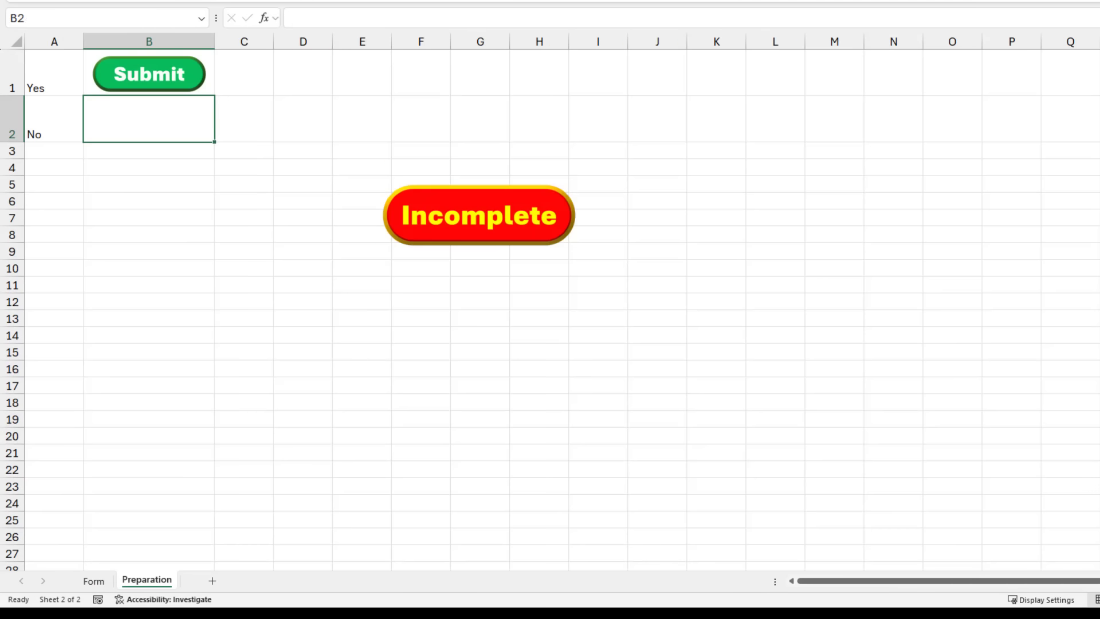
pyautogui.click(479, 215)
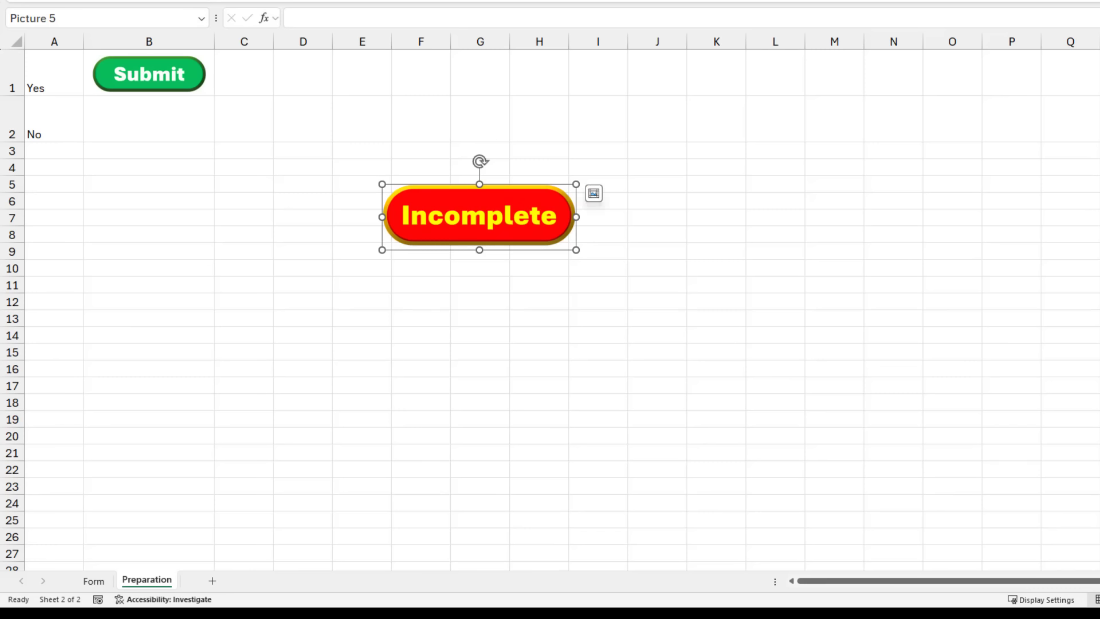
pyautogui.hotkey('ctrl', 'x')
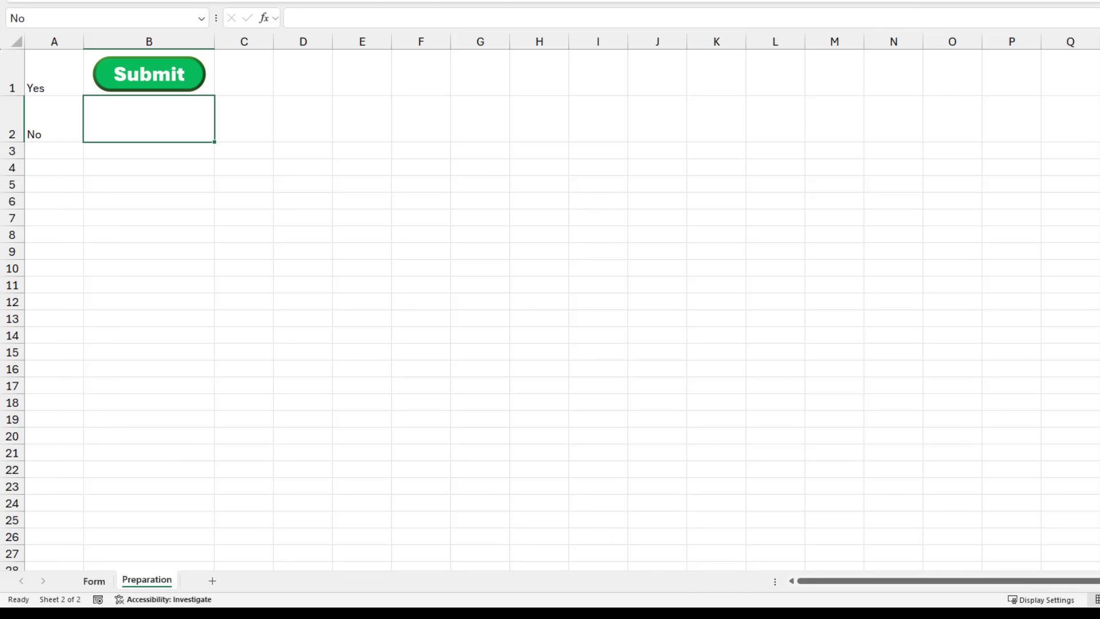
pyautogui.hotkey('ctrl', 'pageup')
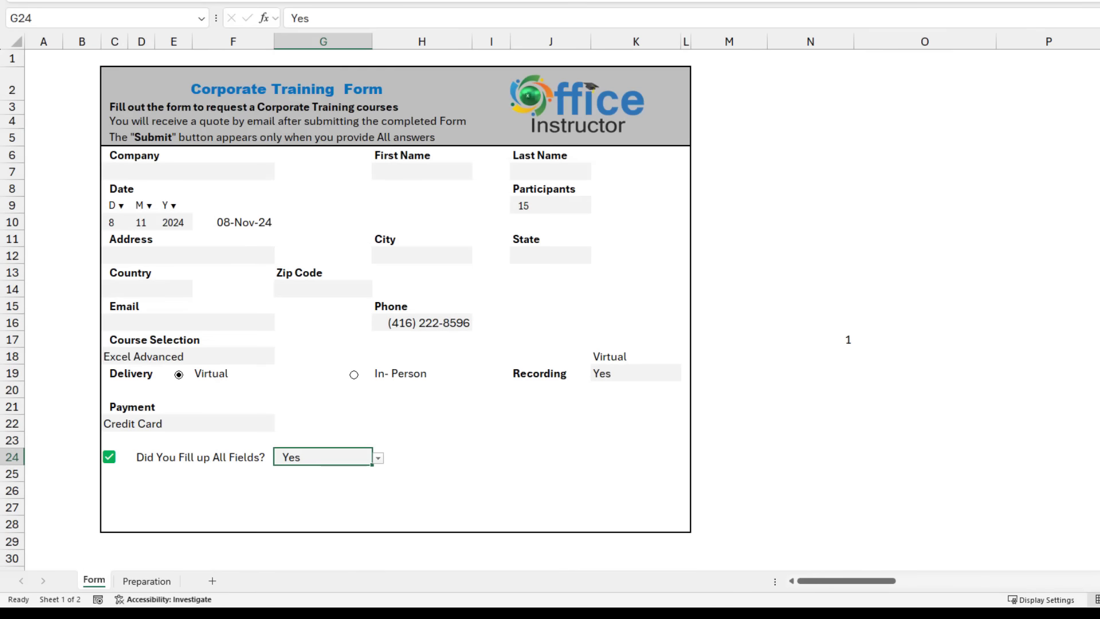
pyautogui.click(550, 473)
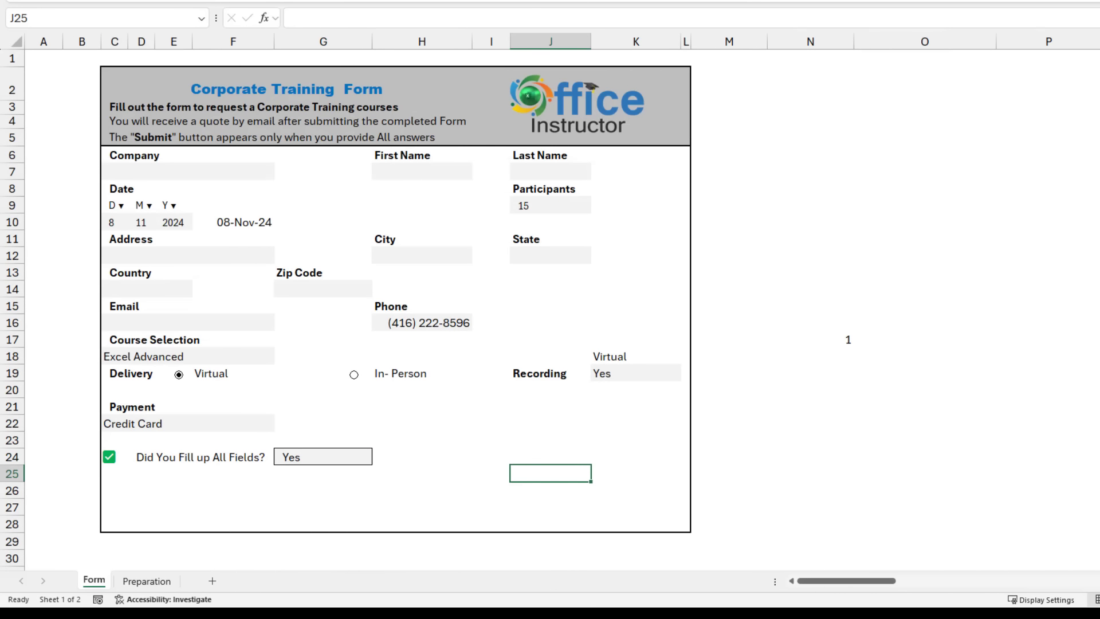
pyautogui.hotkey('ctrl', 'v')
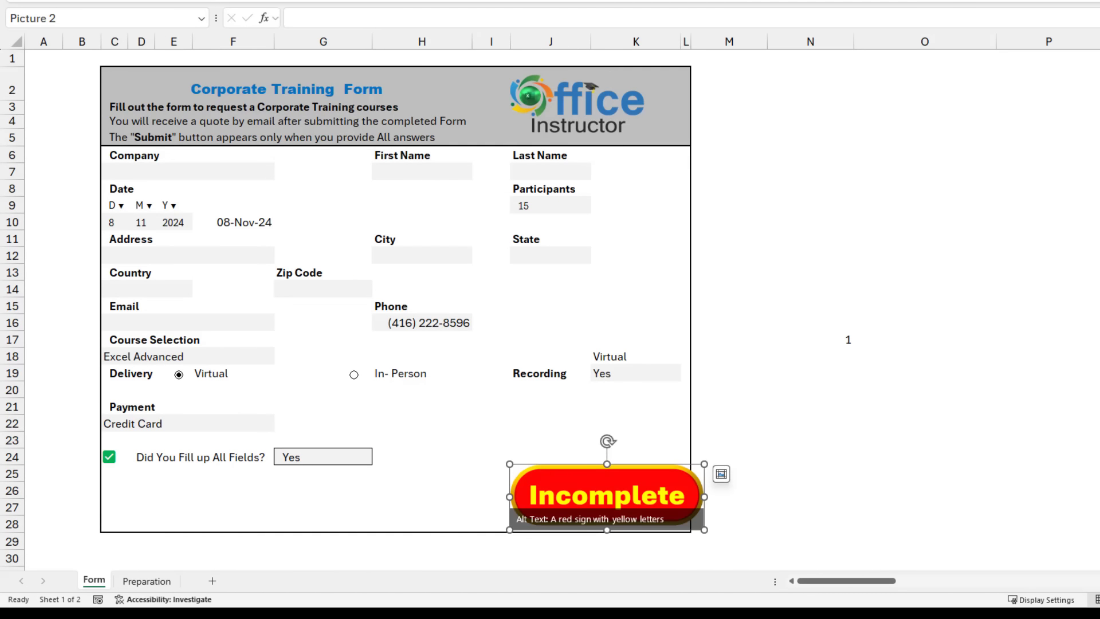
pyautogui.moveTo(589, 488); pyautogui.dragTo(566, 487)
pyautogui.moveTo(470, 521); pyautogui.dragTo(484, 516)
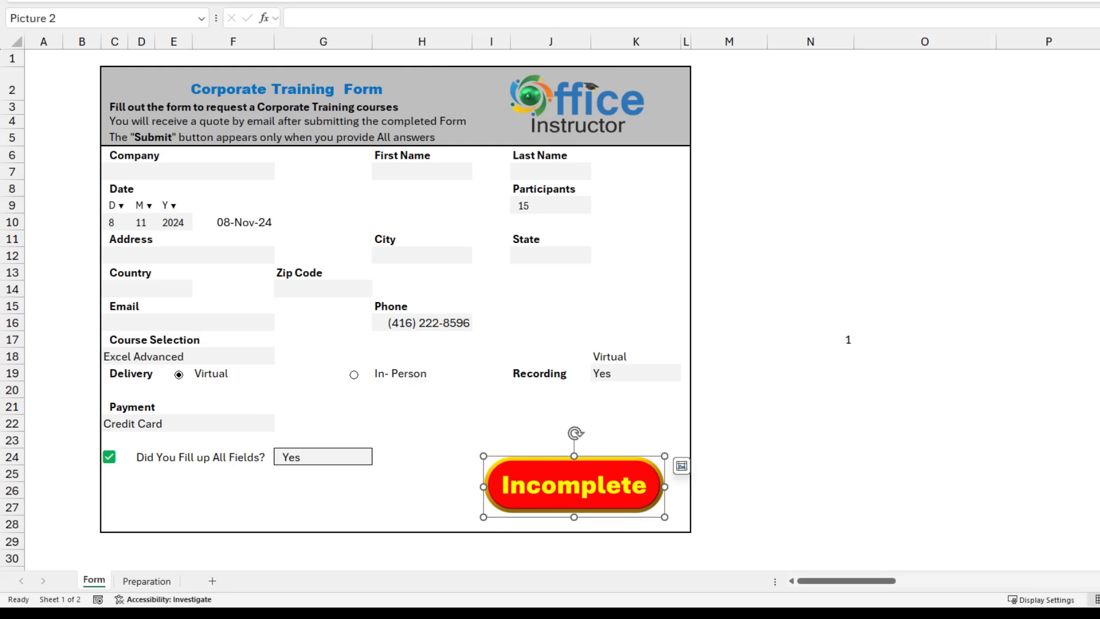
# Give the selected picture the formula =Button so it shows Submit, then enlarge and reposition it slightly.
pyautogui.press('F2')
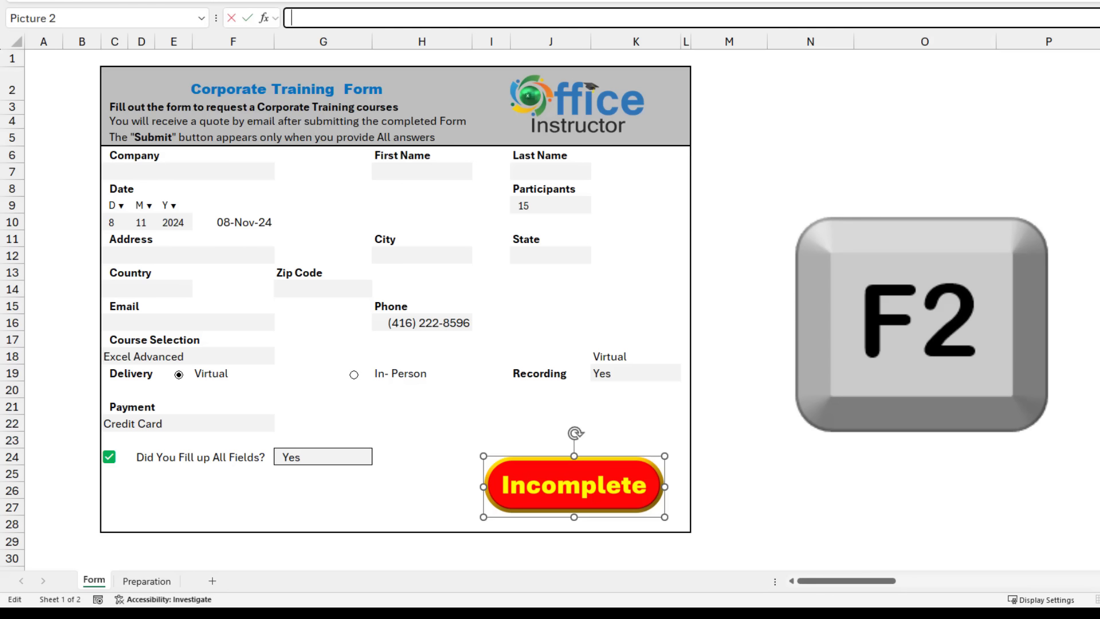
pyautogui.write('=')
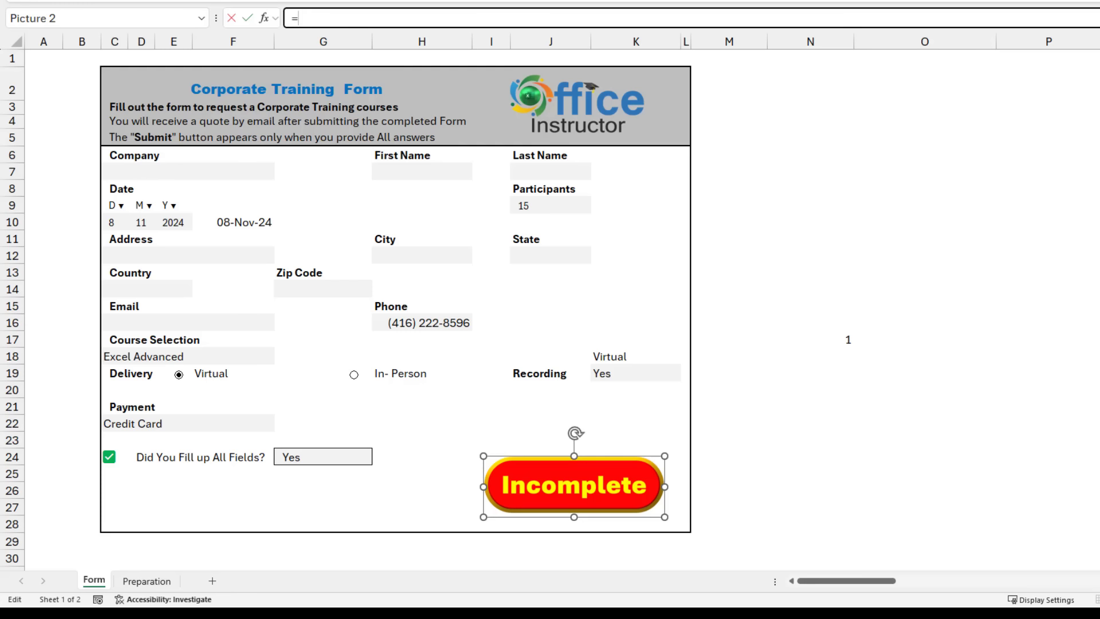
pyautogui.write('Button')
pyautogui.press('Return')
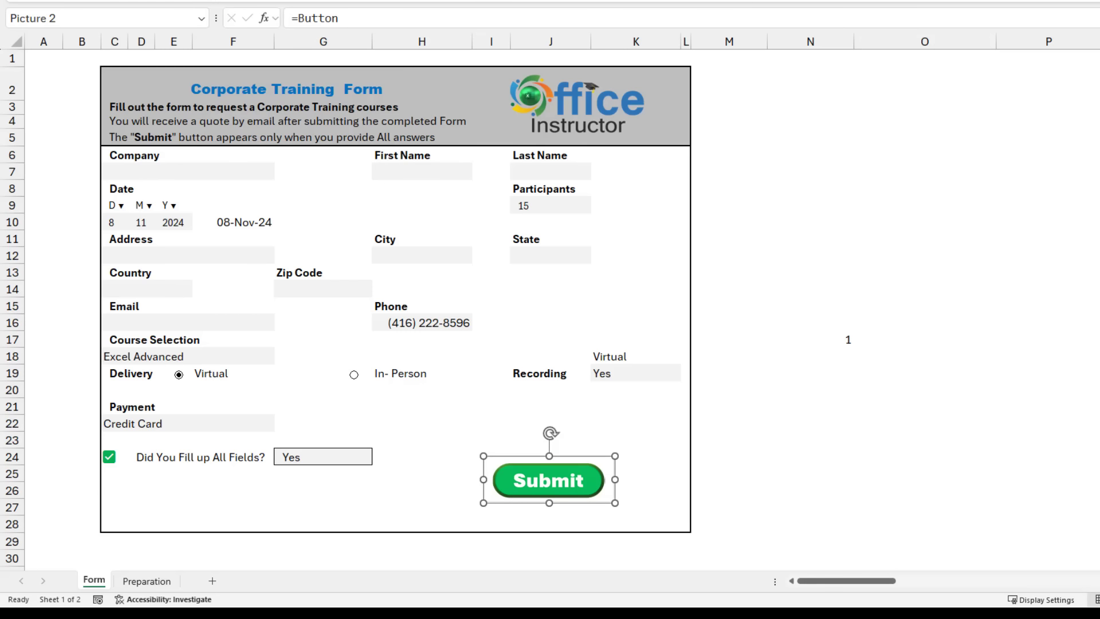
pyautogui.moveTo(614, 502); pyautogui.dragTo(634, 509)
pyautogui.moveTo(559, 483); pyautogui.dragTo(572, 490)
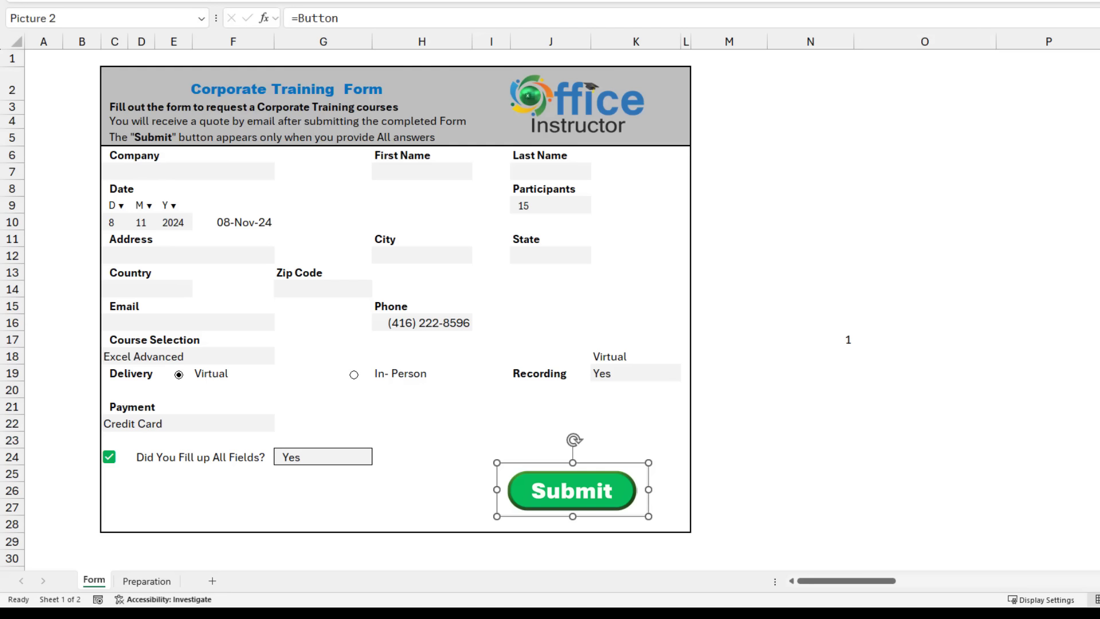
# Pick No from G24's dropdown so Submit disappears, and switch to the Preparation sheet.
pyautogui.click(322, 457)
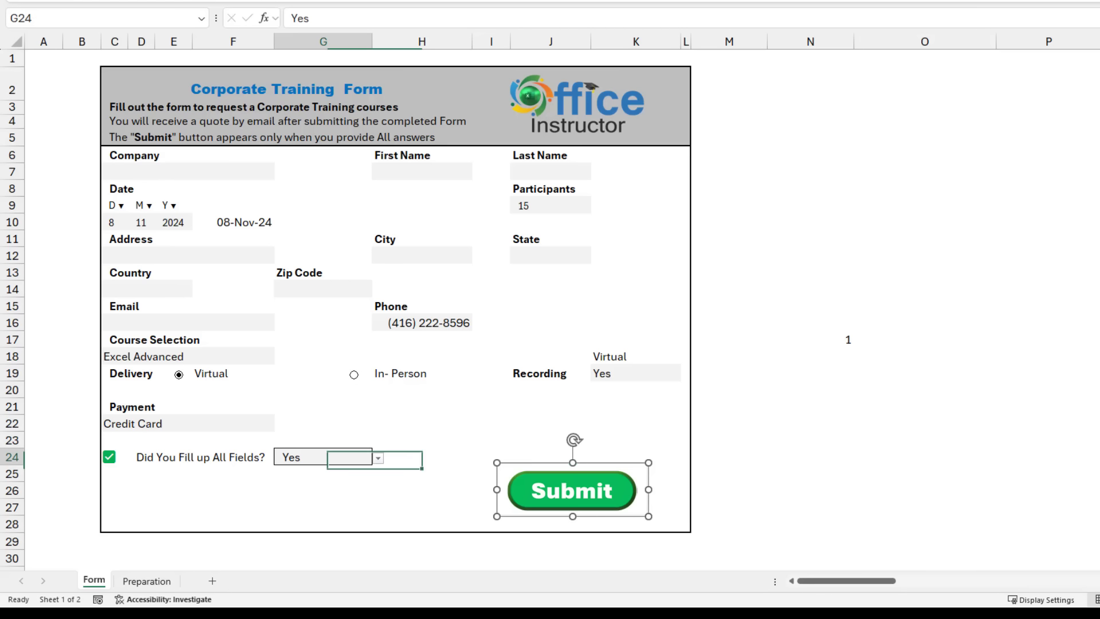
pyautogui.hotkey('alt', 'Down')
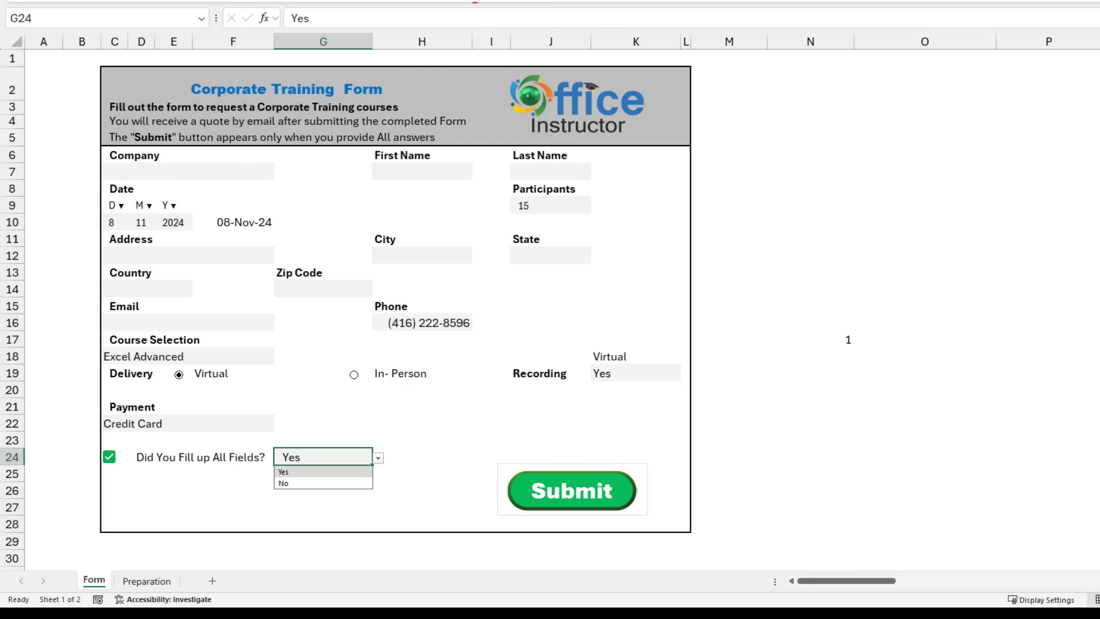
pyautogui.press('Down')
pyautogui.press('Return')
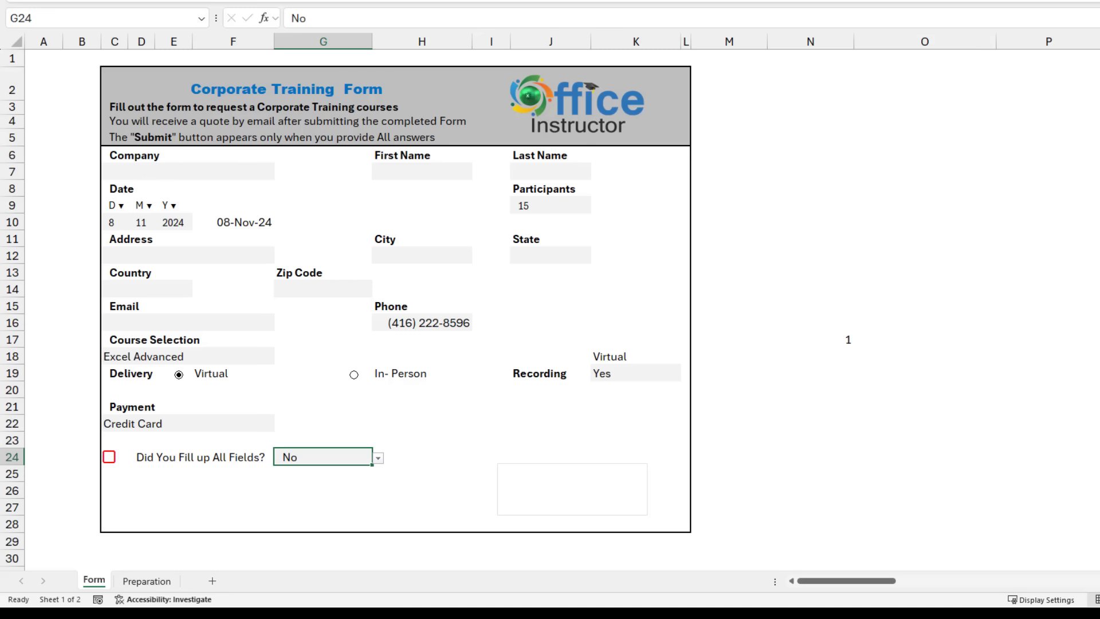
pyautogui.click(147, 580)
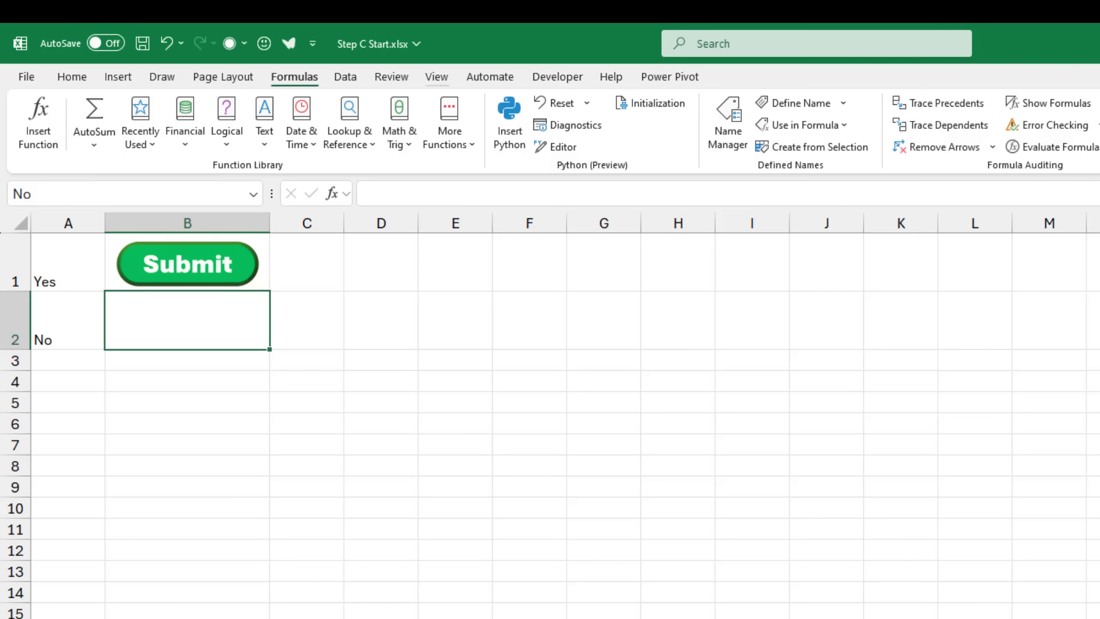
# Turn off gridlines on the Preparation sheet.
pyautogui.click(437, 76)
pyautogui.hotkey('alt', 'w')
pyautogui.press('v')
pyautogui.press('g')
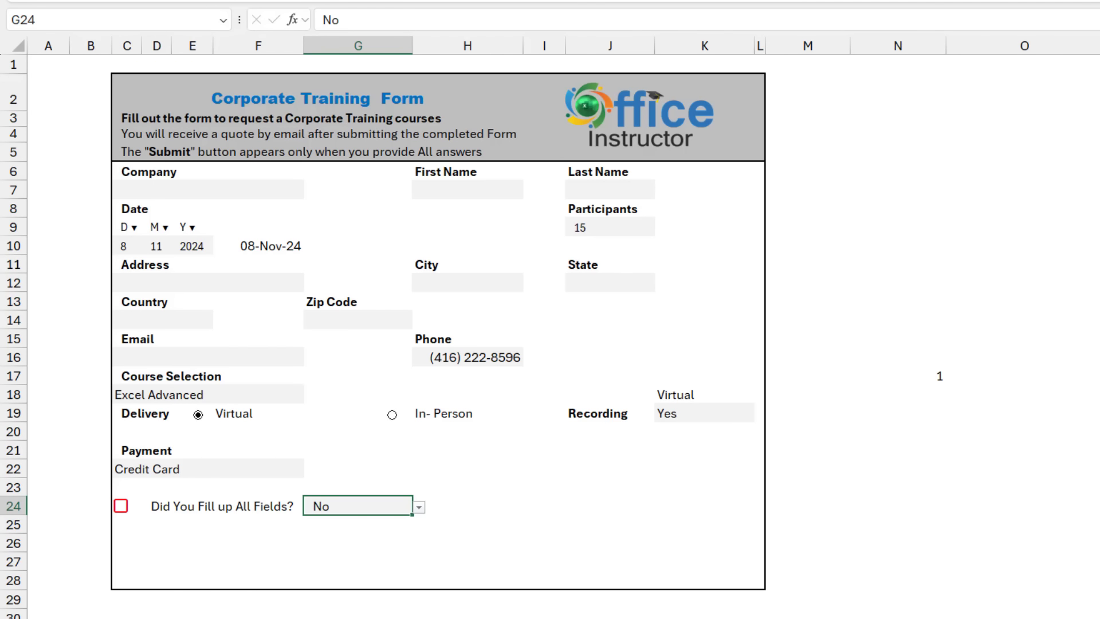
# On the Form, set G24 to Yes to reveal Submit, then to No to hide it.
pyautogui.hotkey('alt', 'Down')
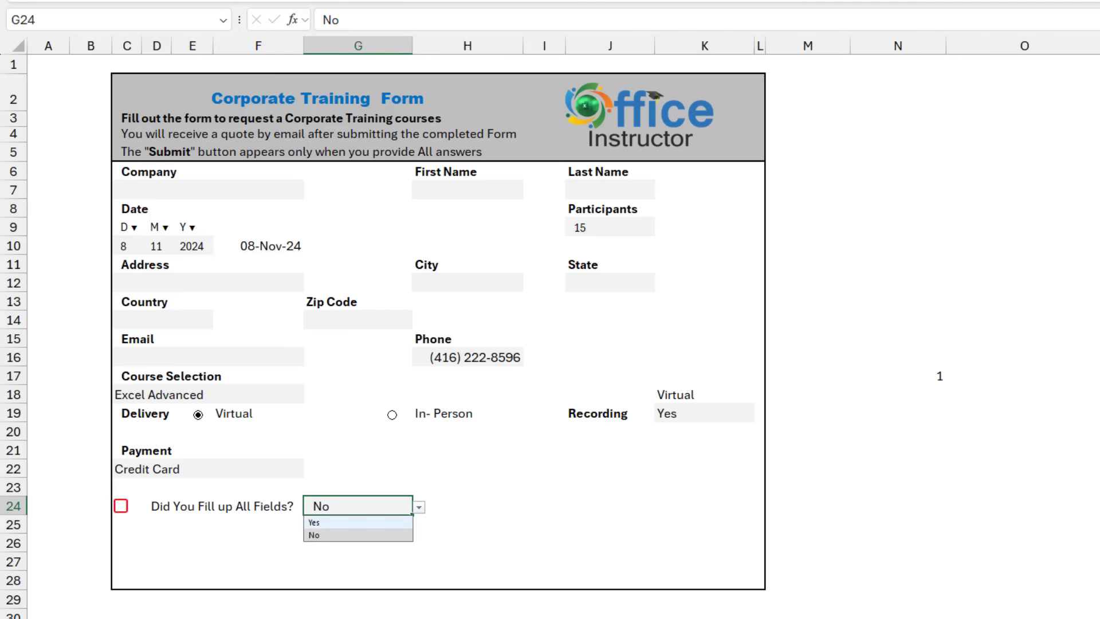
pyautogui.press('Return')
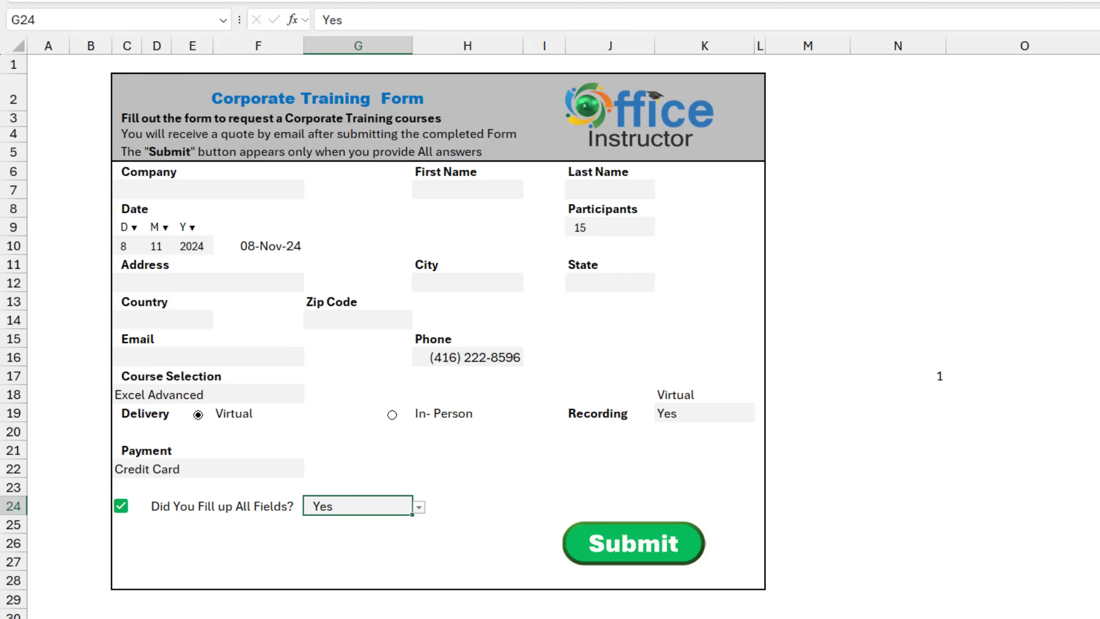
pyautogui.hotkey('alt', 'Down')
pyautogui.press('Down')
pyautogui.press('Return')
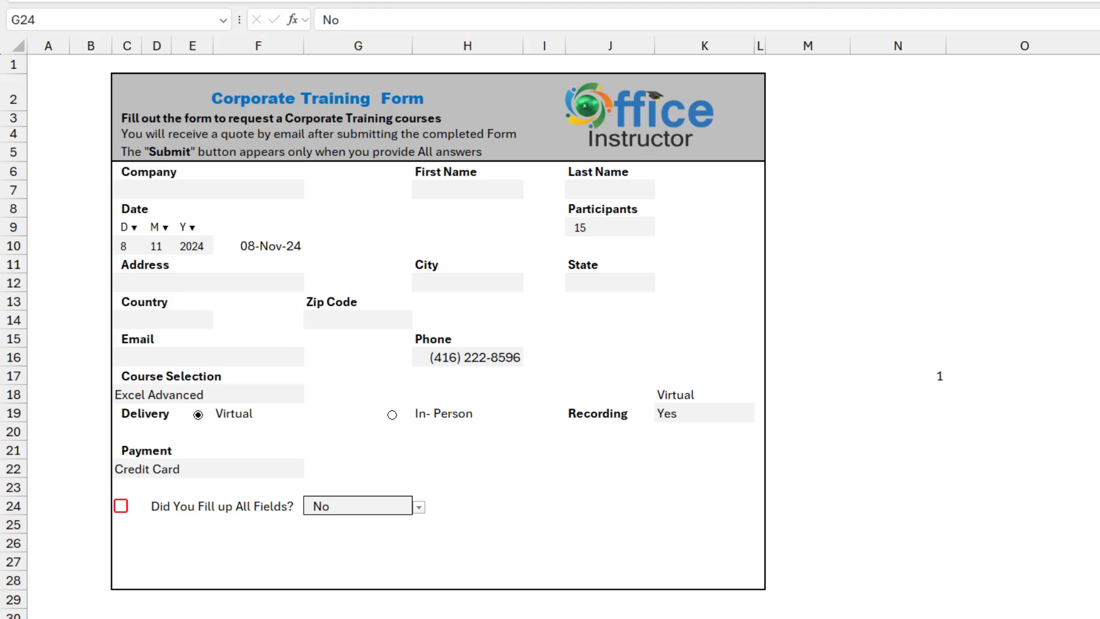
pyautogui.click(127, 172)
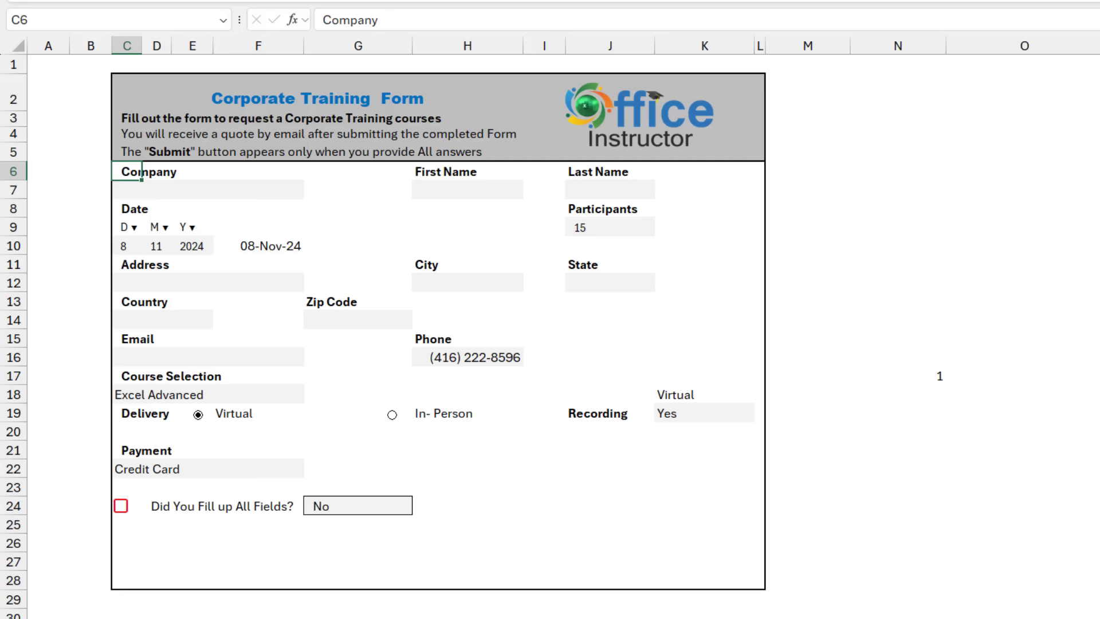
# Add the First Name through Payment (C21) label cells to the Company selection.
pyautogui.click(467, 171)
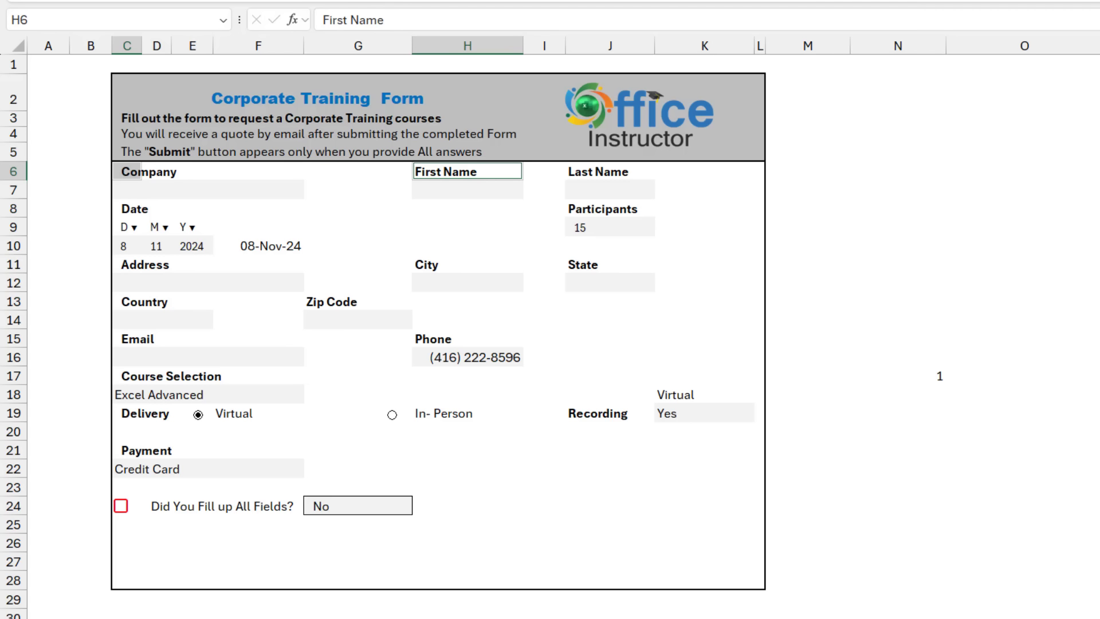
pyautogui.click(609, 172)
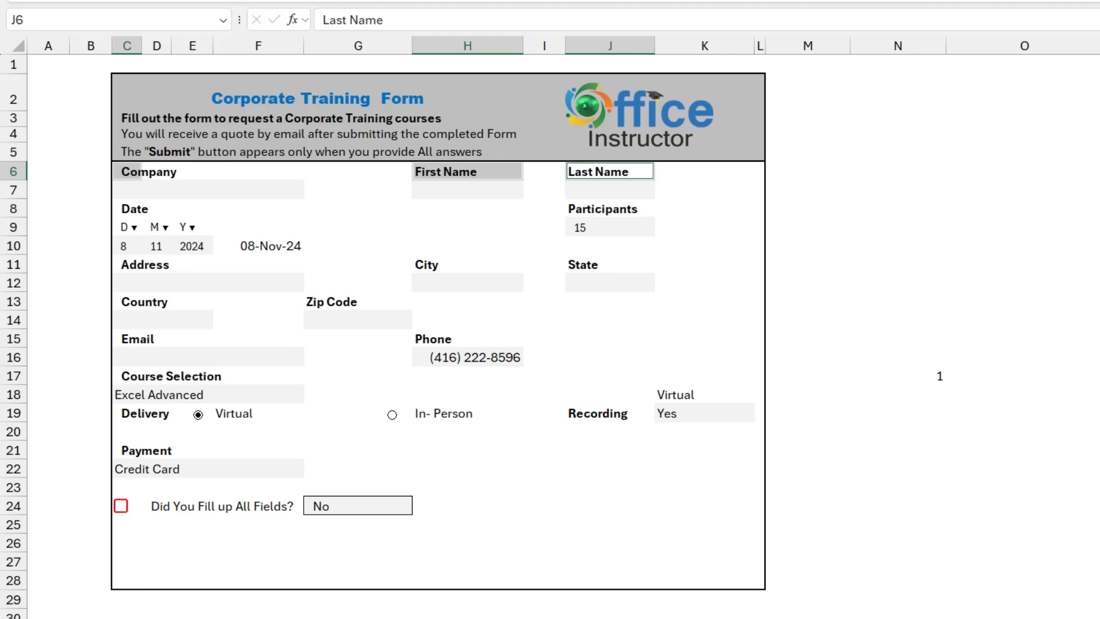
pyautogui.click(126, 209)
pyautogui.click(609, 209)
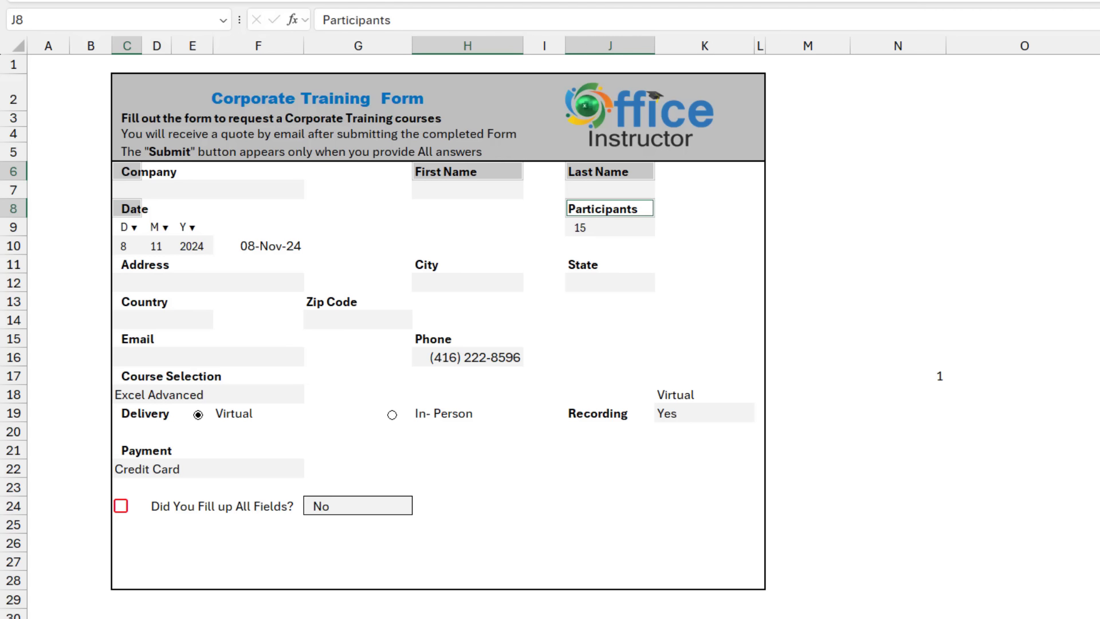
pyautogui.click(127, 264)
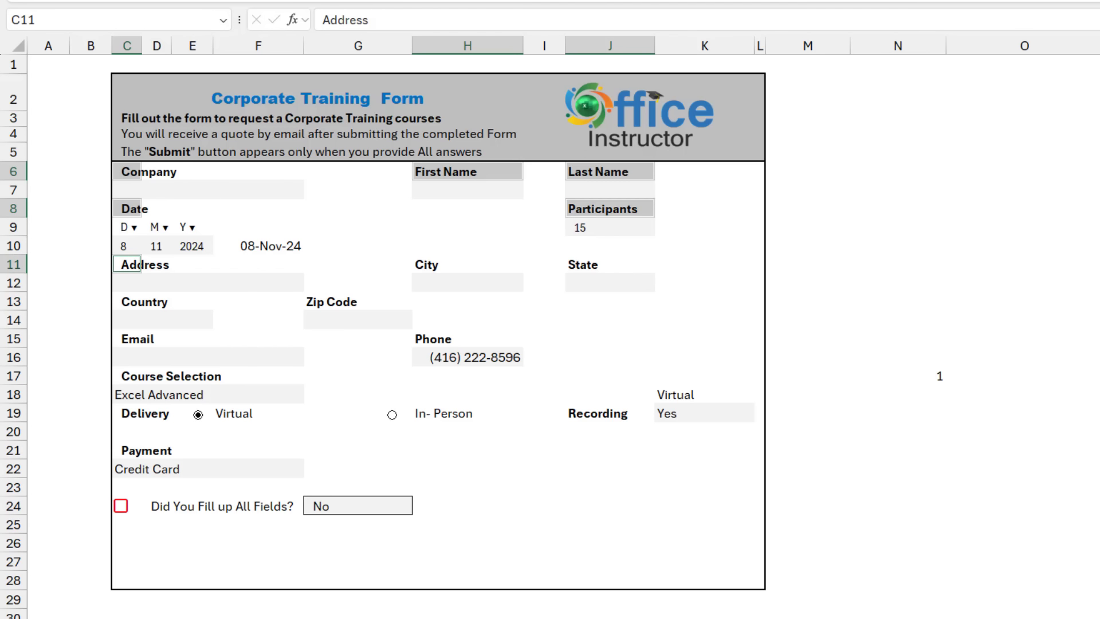
pyautogui.click(466, 264)
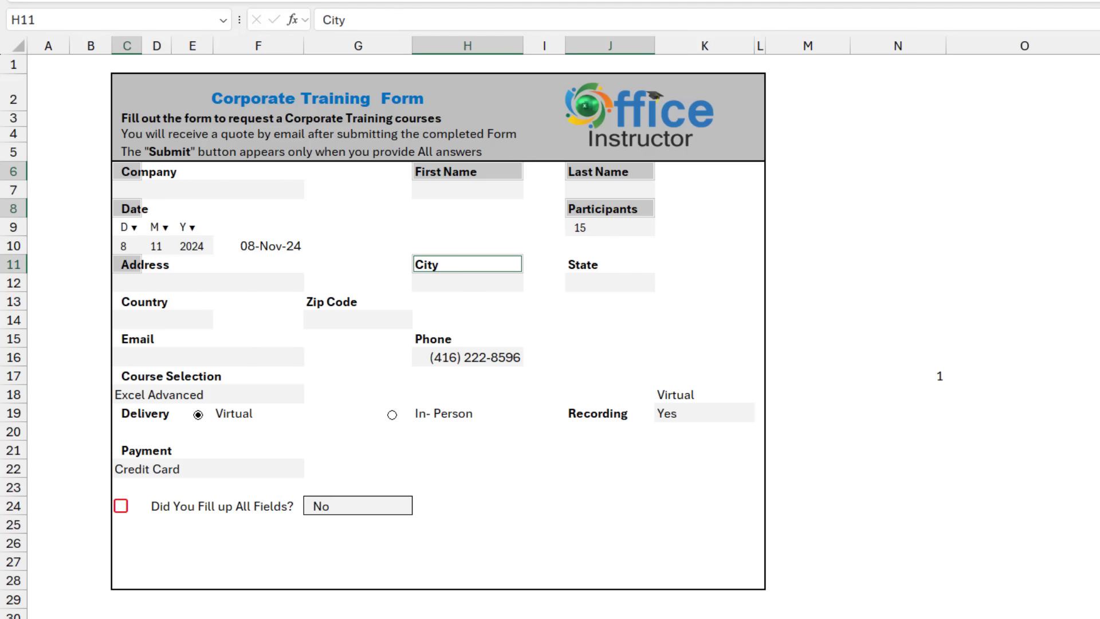
pyautogui.click(609, 264)
pyautogui.click(126, 301)
pyautogui.click(357, 301)
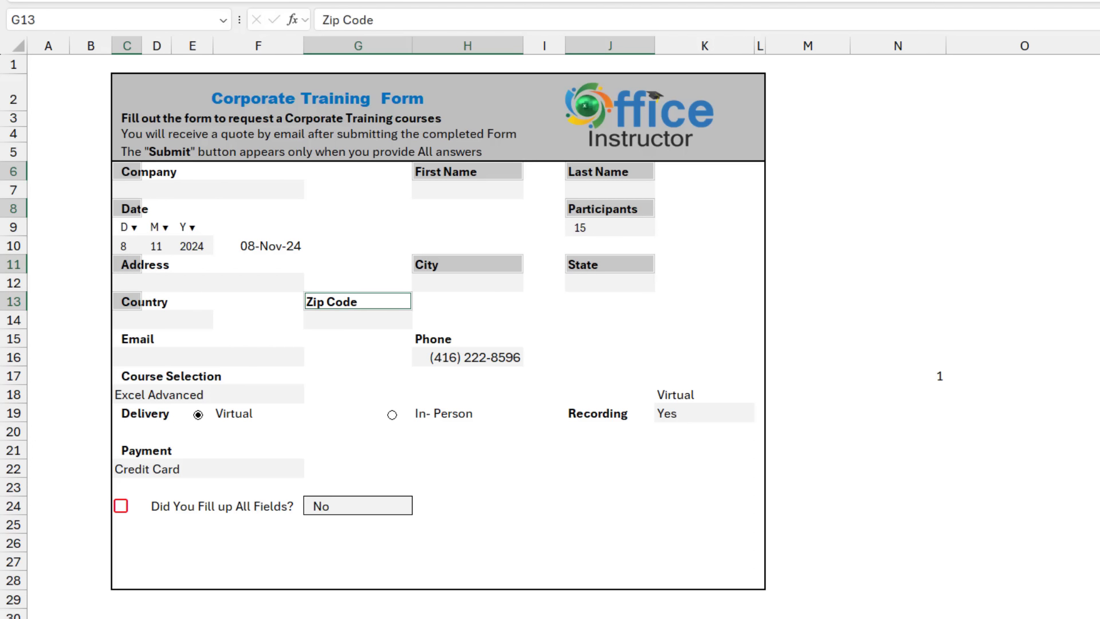
pyautogui.click(126, 338)
pyautogui.click(467, 339)
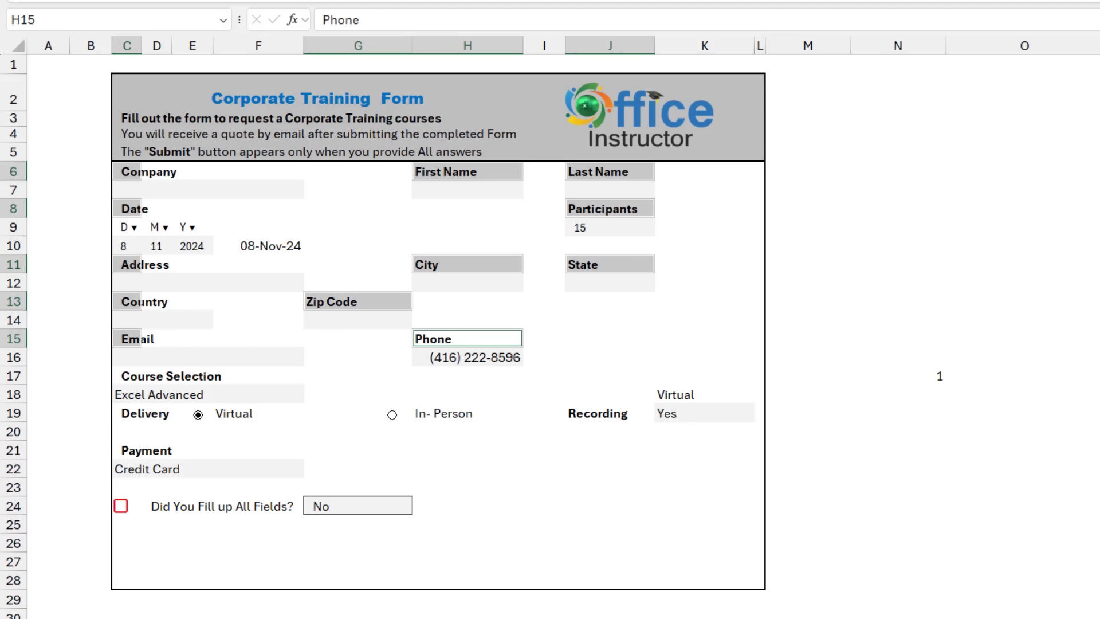
pyautogui.click(127, 376)
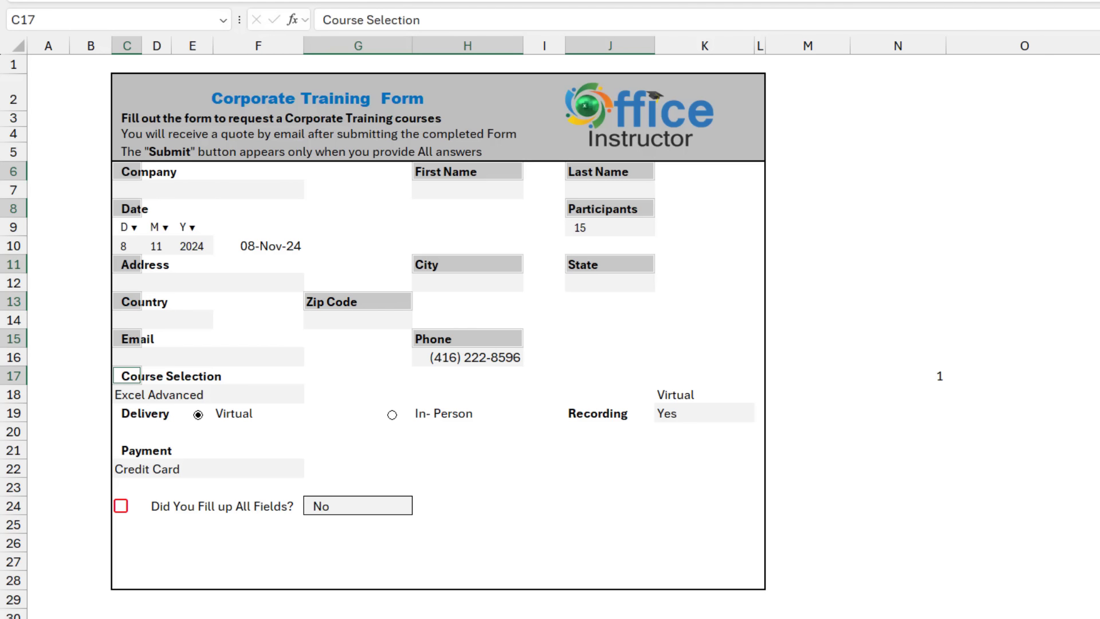
pyautogui.click(127, 413)
pyautogui.click(608, 413)
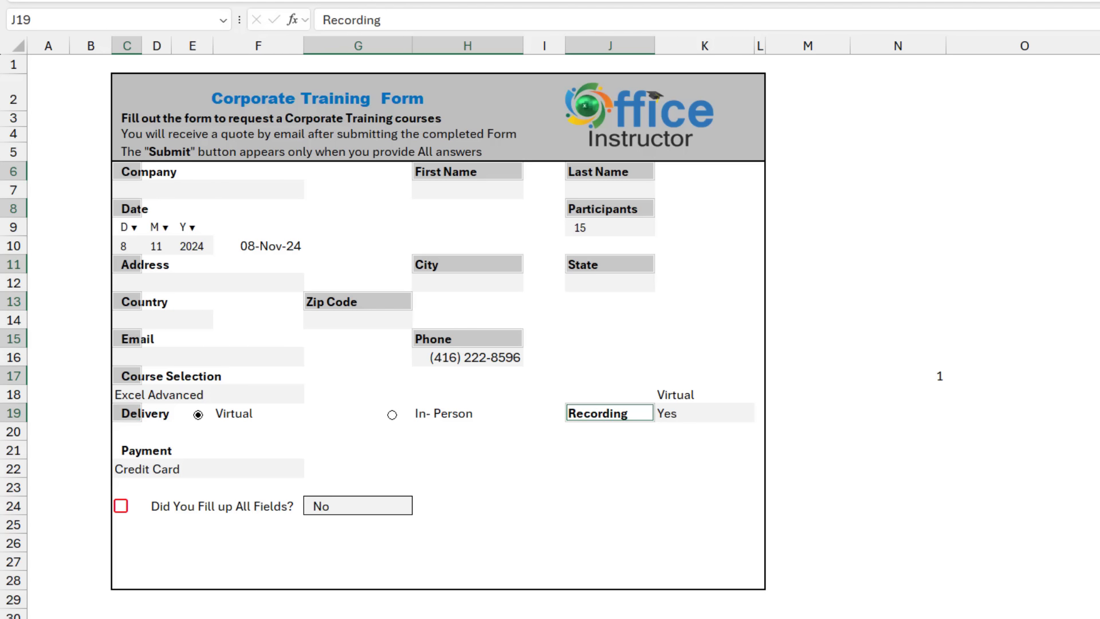
pyautogui.click(157, 451)
pyautogui.click(127, 450)
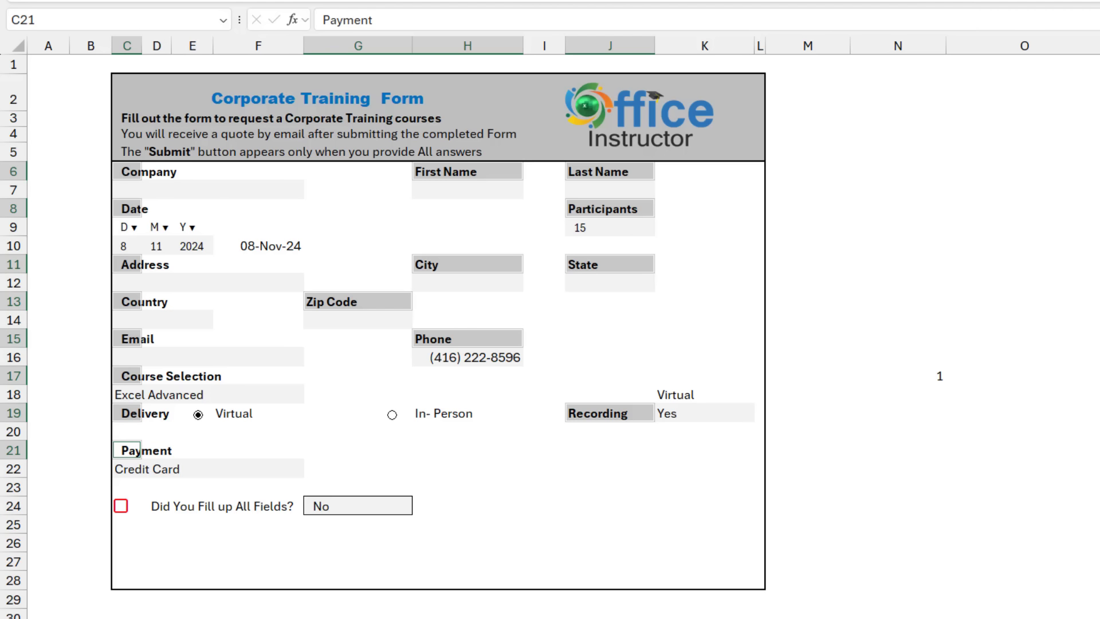
# Enter MyLabels in the Name Box, then cancel the naming with Escape.
pyautogui.click(34, 20)
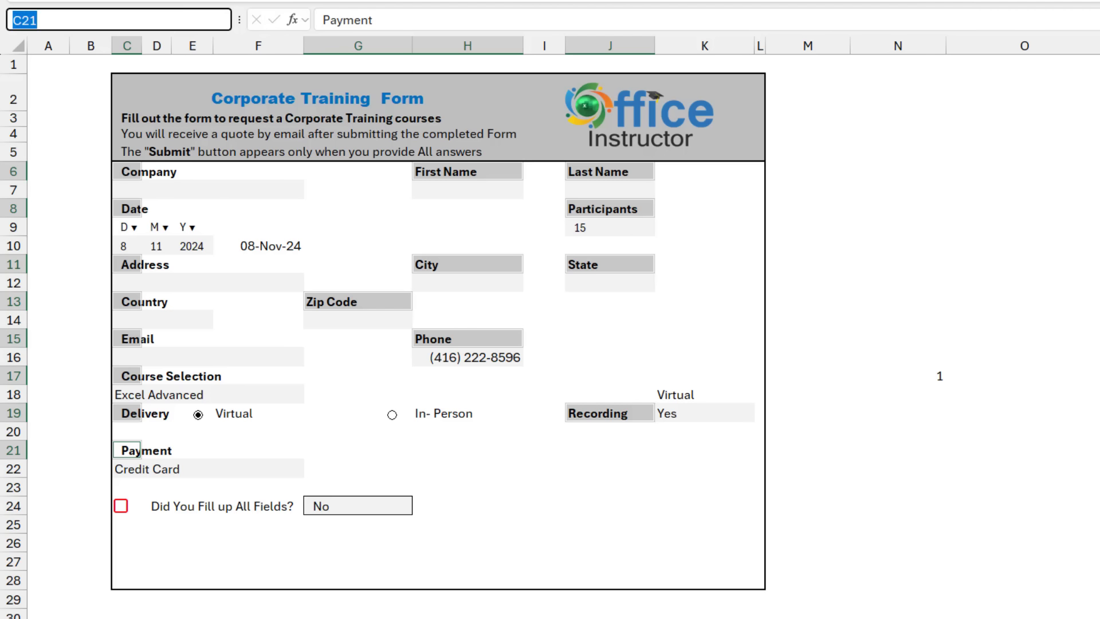
pyautogui.write('MyLabels')
pyautogui.press('Escape')
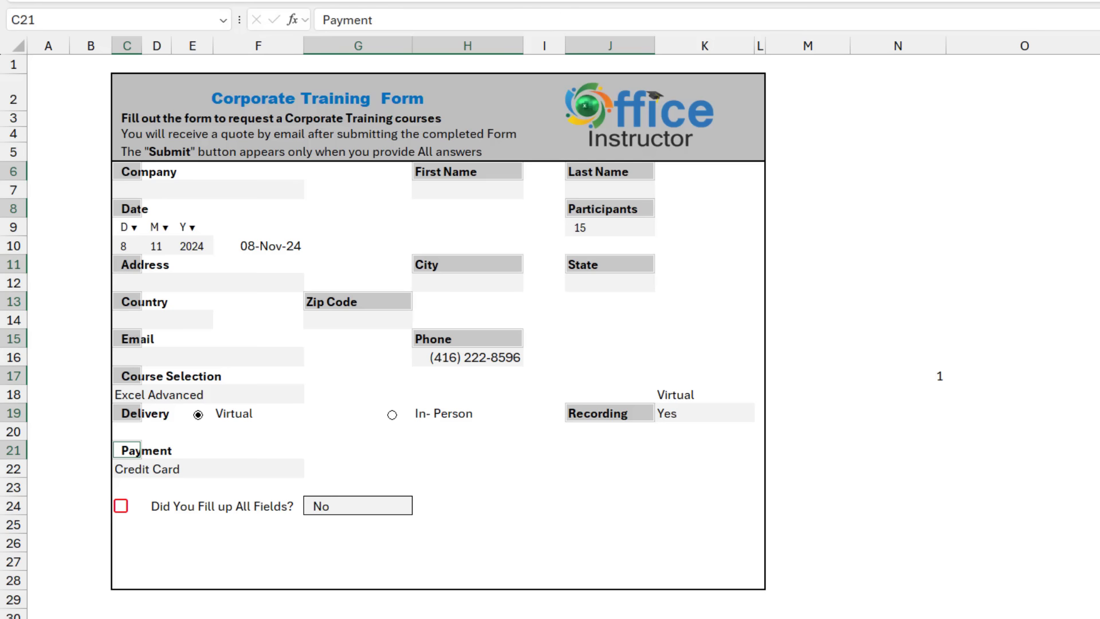
pyautogui.click(208, 189)
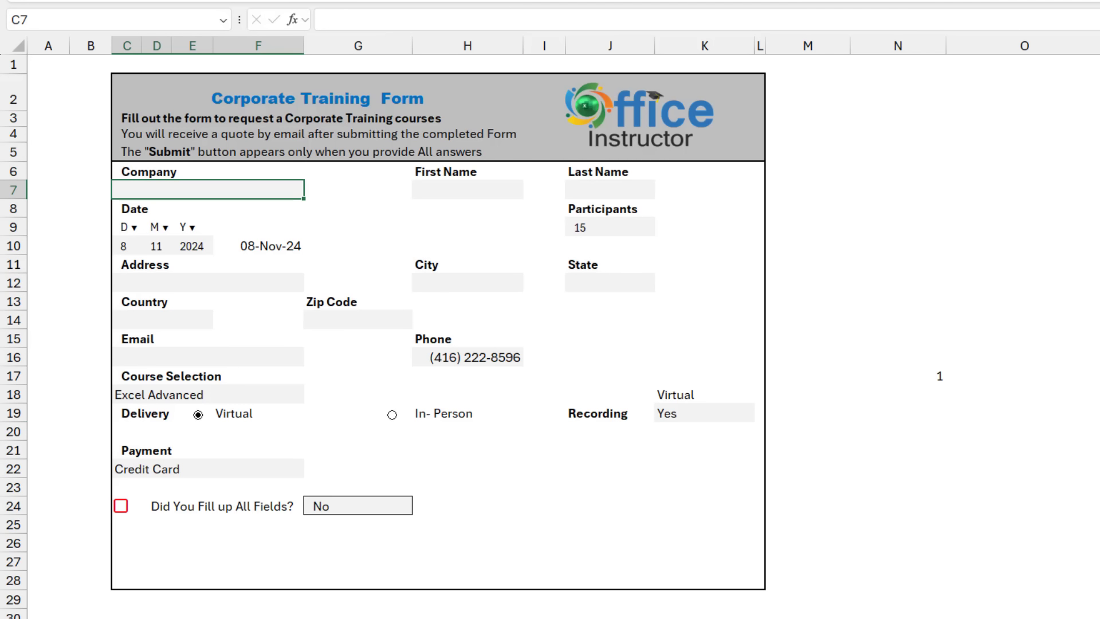
pyautogui.click(467, 189)
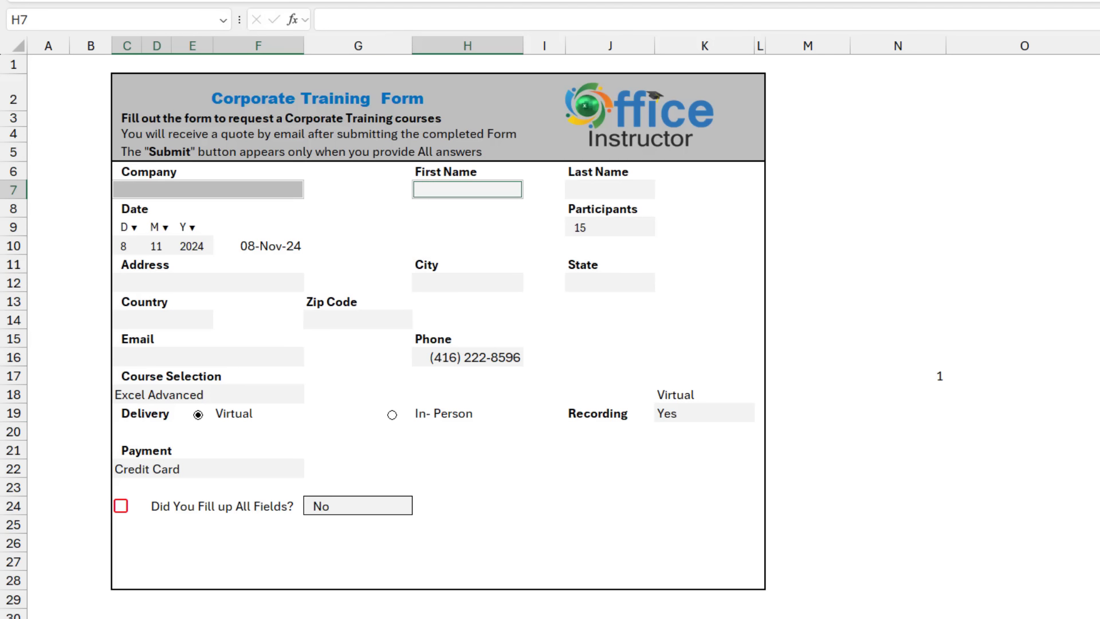
pyautogui.click(609, 189)
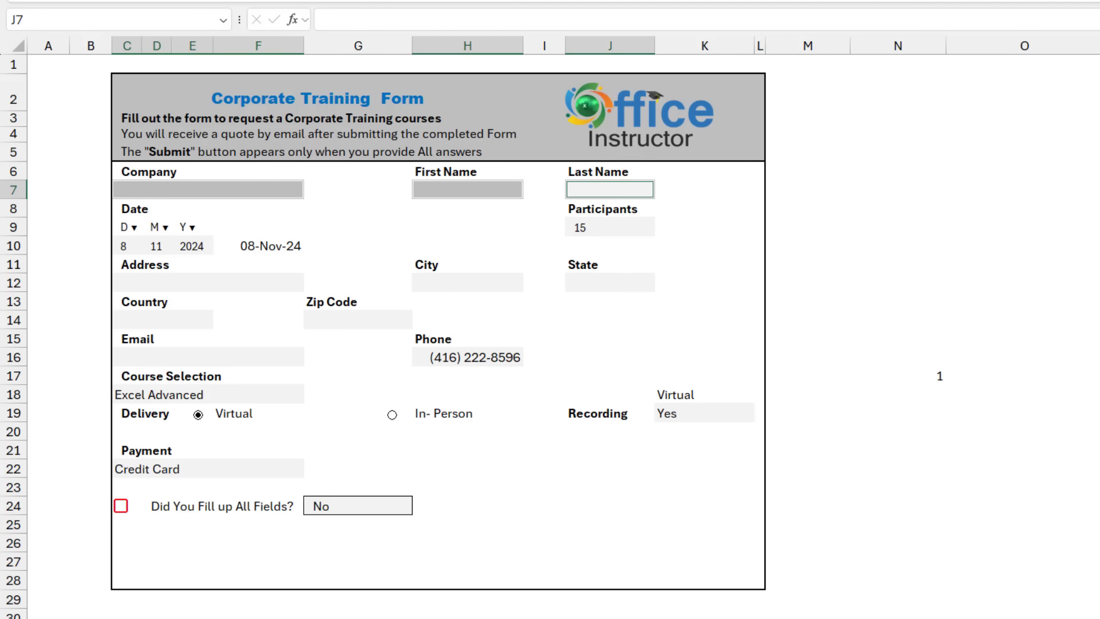
pyautogui.click(257, 246)
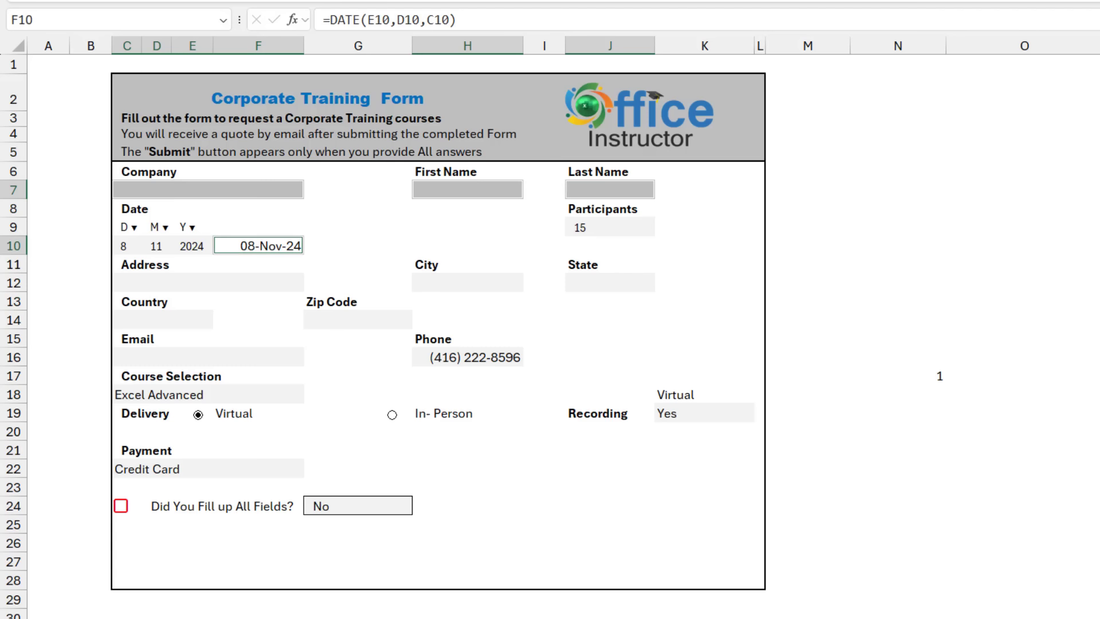
pyautogui.click(610, 227)
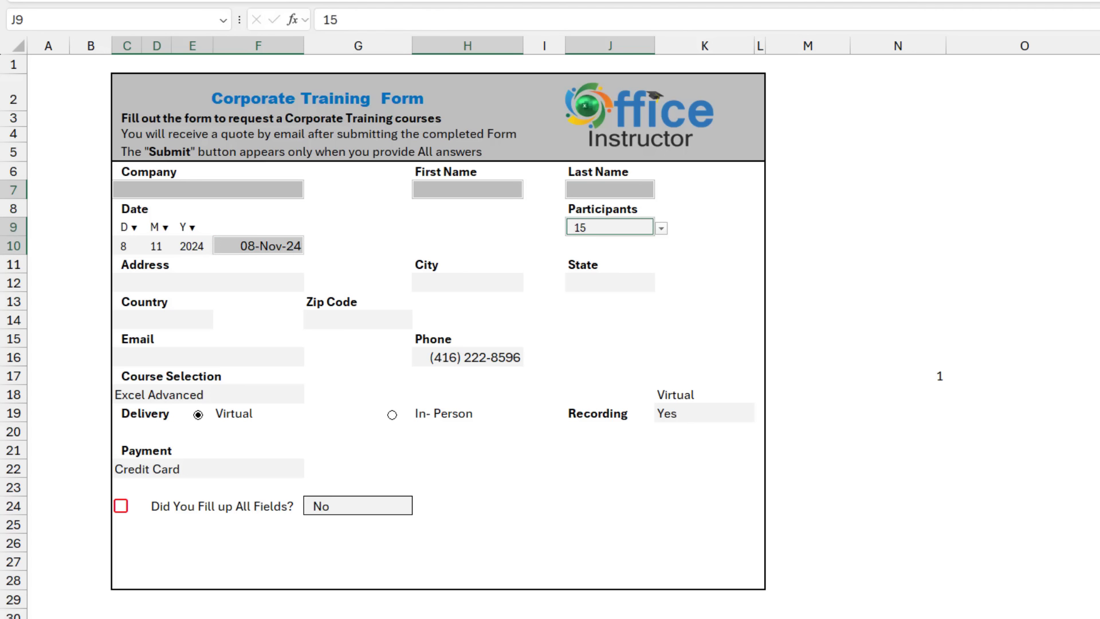
pyautogui.click(208, 282)
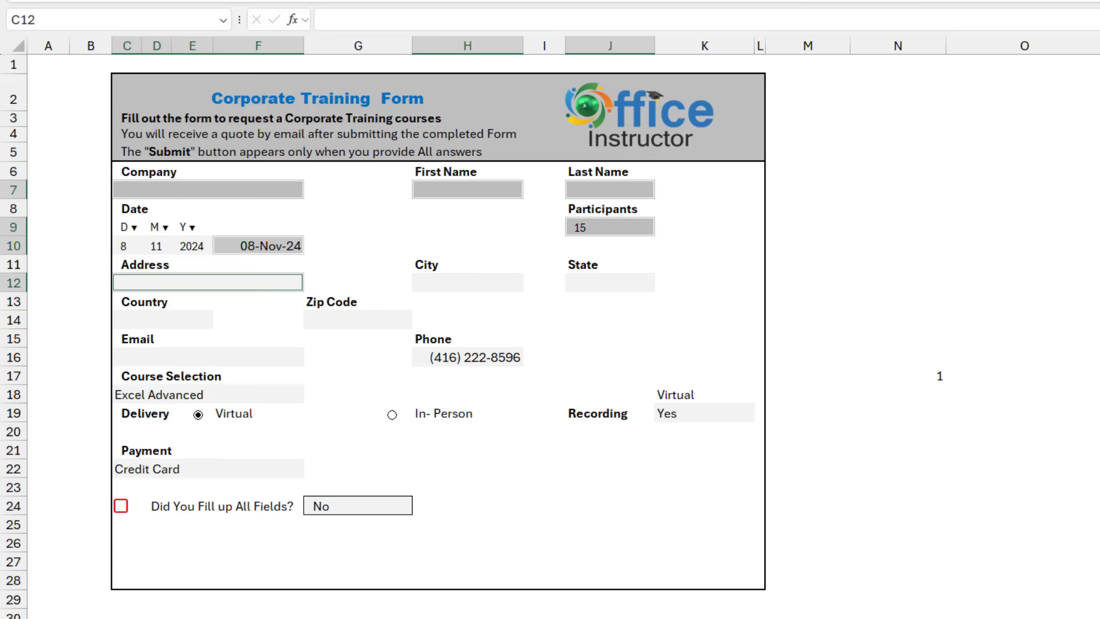
pyautogui.click(467, 282)
pyautogui.click(610, 282)
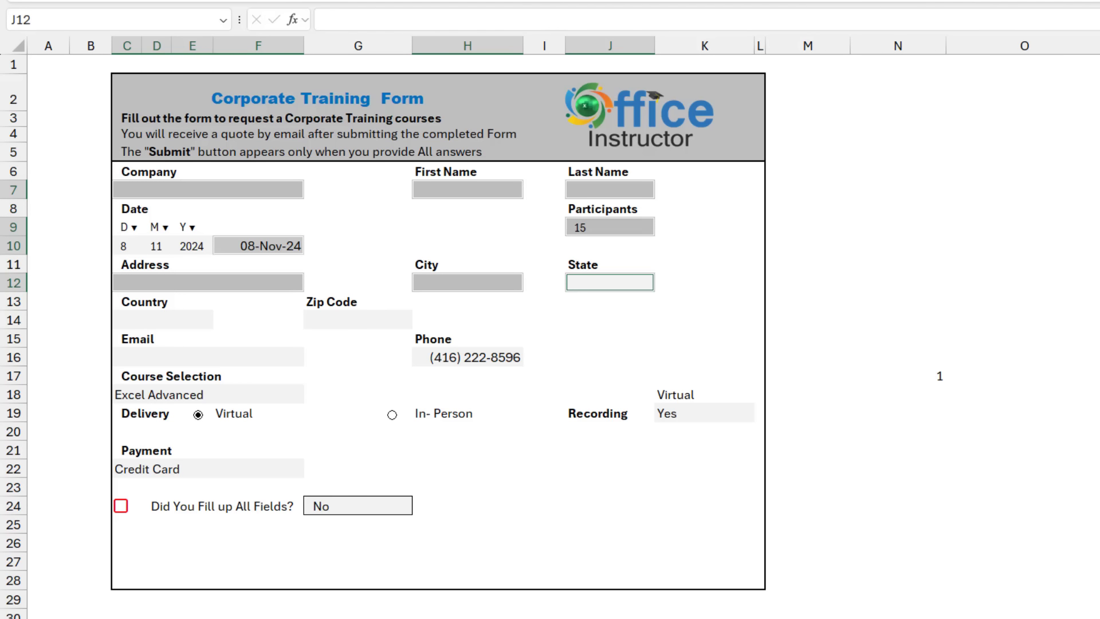
pyautogui.click(163, 319)
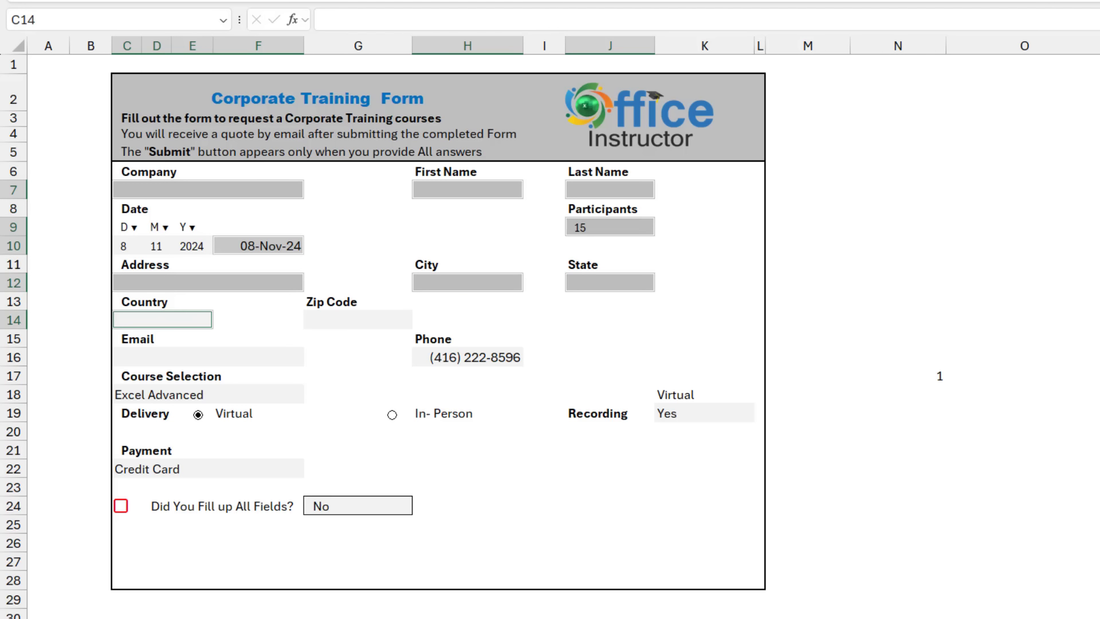
pyautogui.click(357, 319)
pyautogui.click(207, 357)
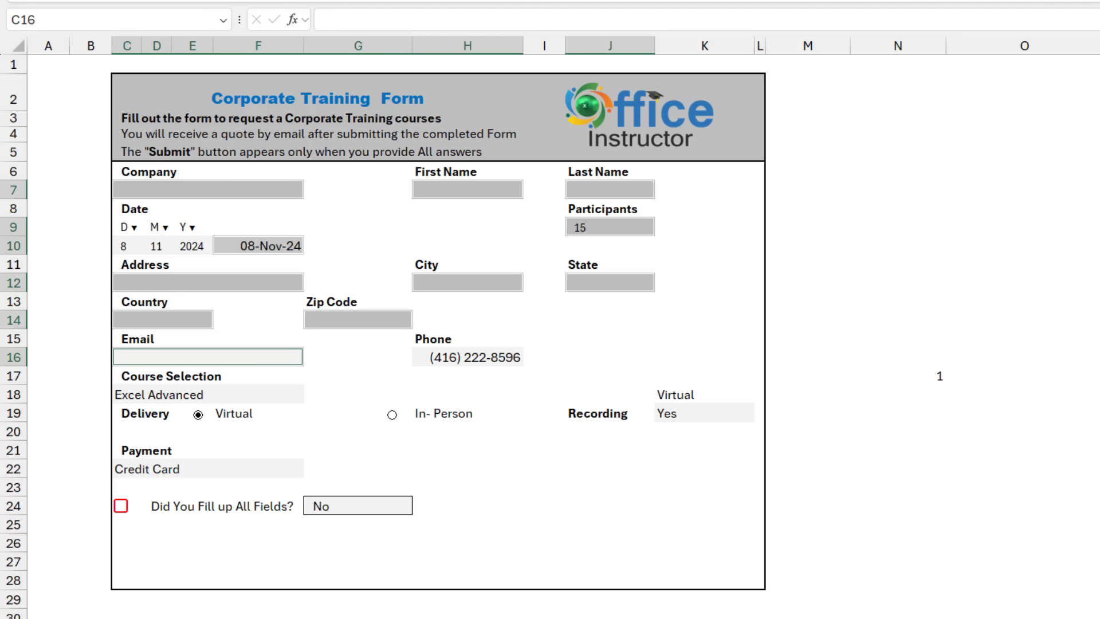
pyautogui.click(467, 357)
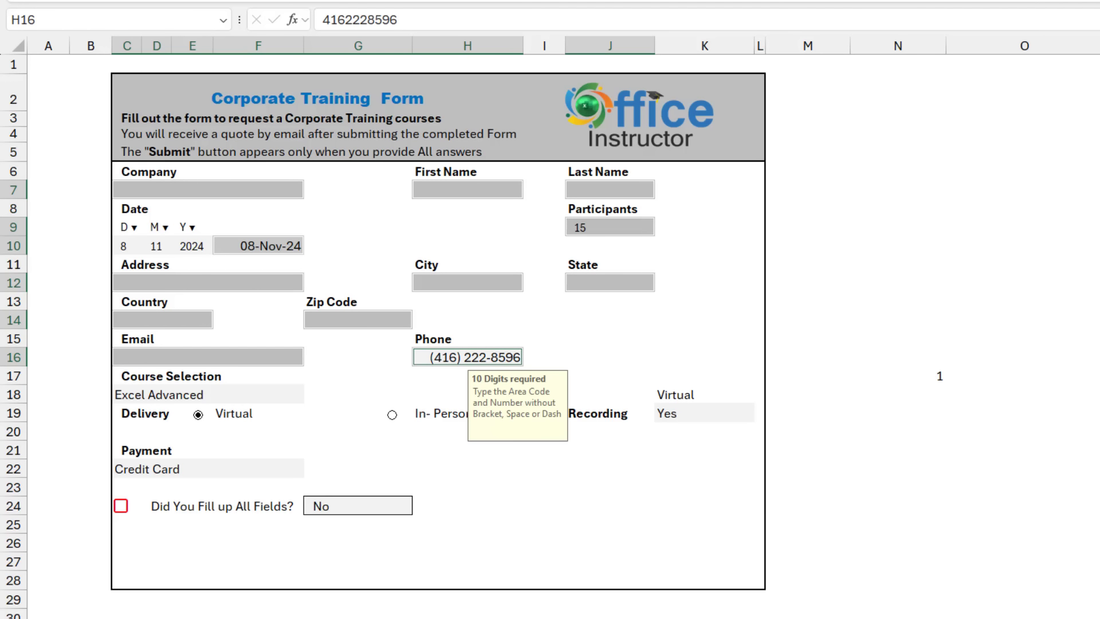
pyautogui.click(207, 395)
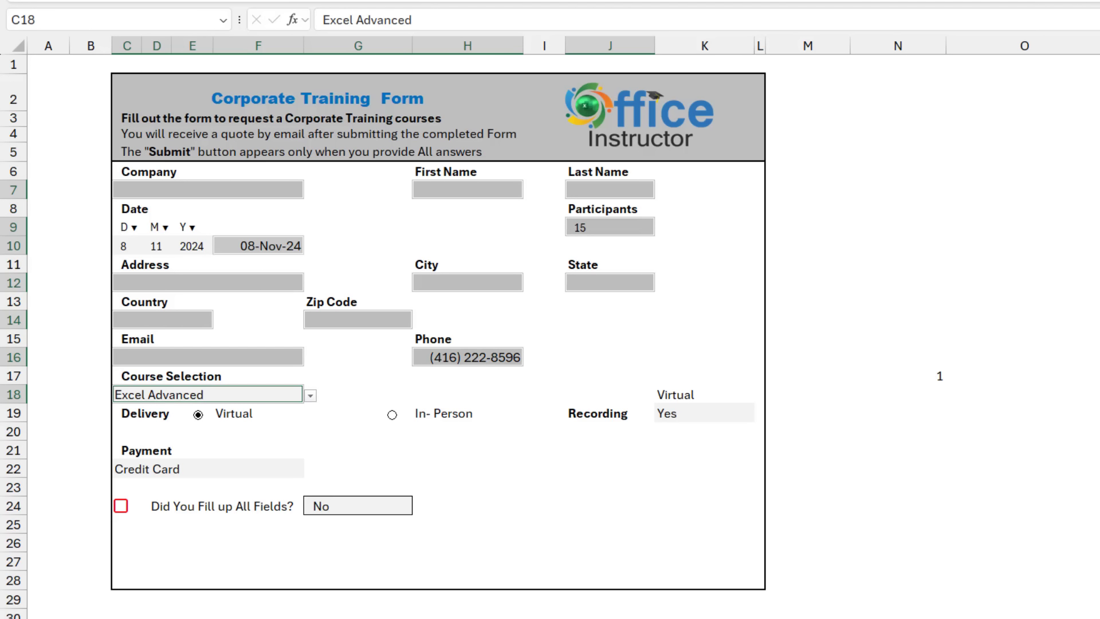
pyautogui.click(704, 394)
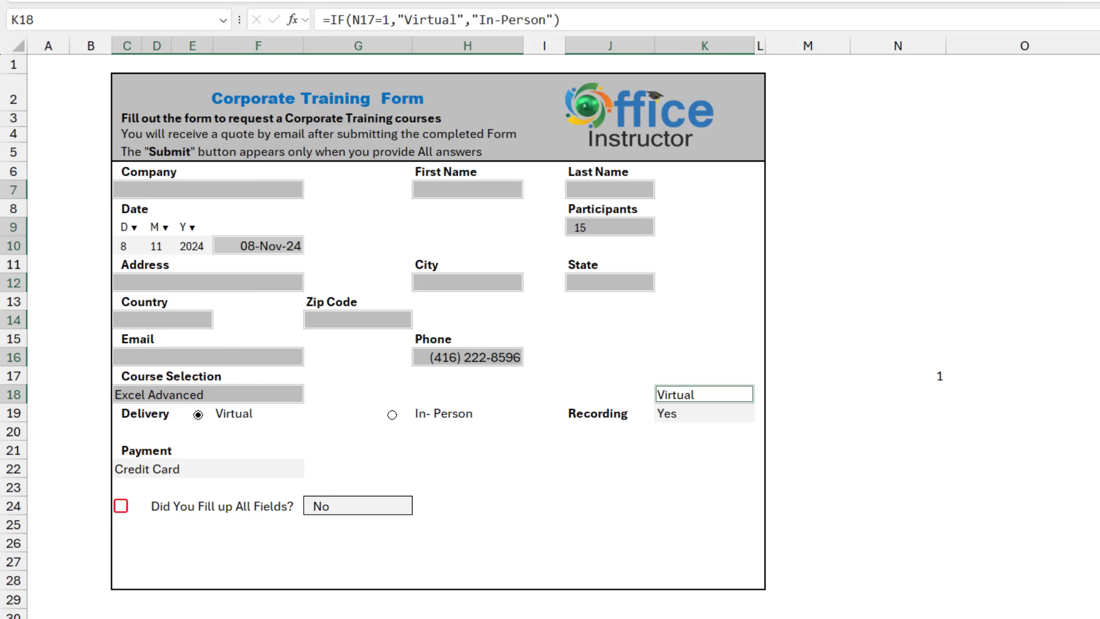
pyautogui.click(704, 413)
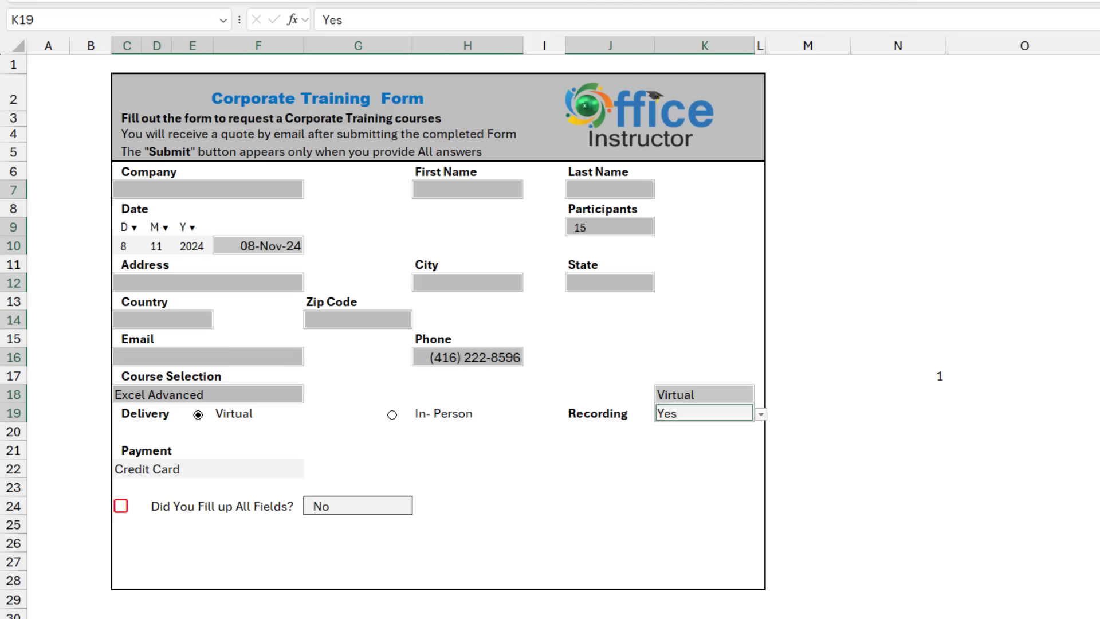
pyautogui.click(207, 468)
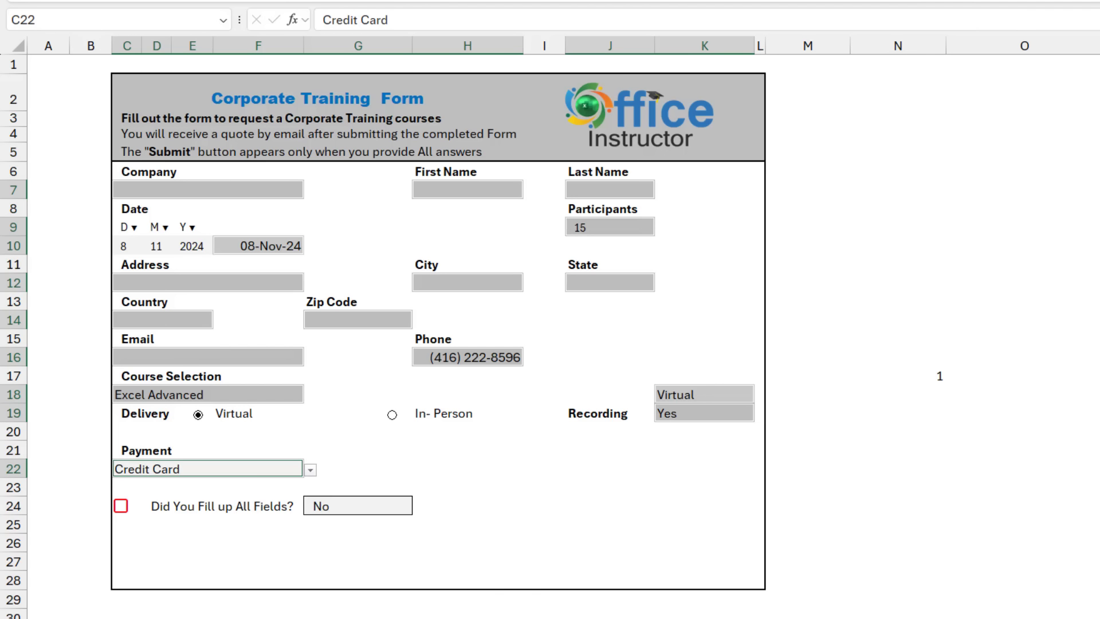
pyautogui.click(25, 20)
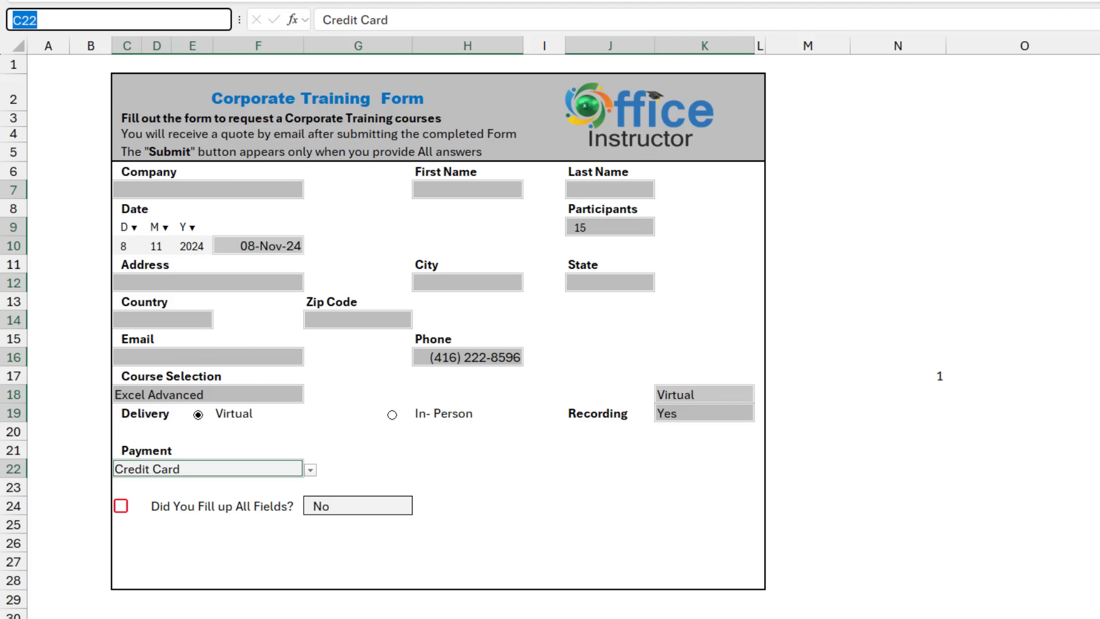
pyautogui.write('Course')
pyautogui.press('Escape')
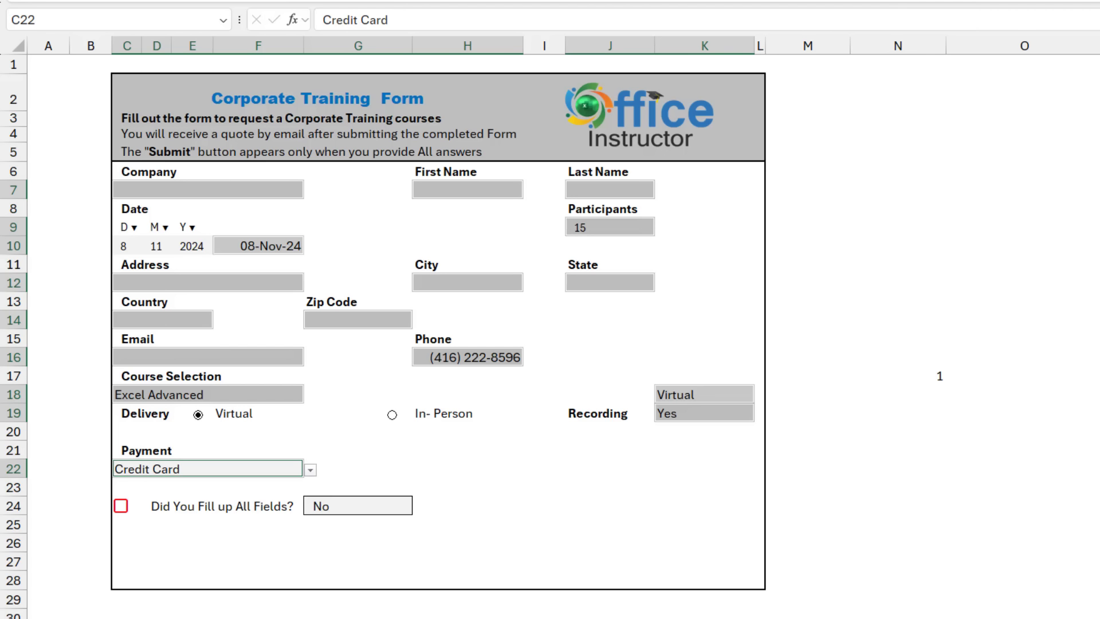
# Enter =TOCOL(MyLabels,1) in O3 so the labels spill down from Company to Payment.
pyautogui.click(1024, 118)
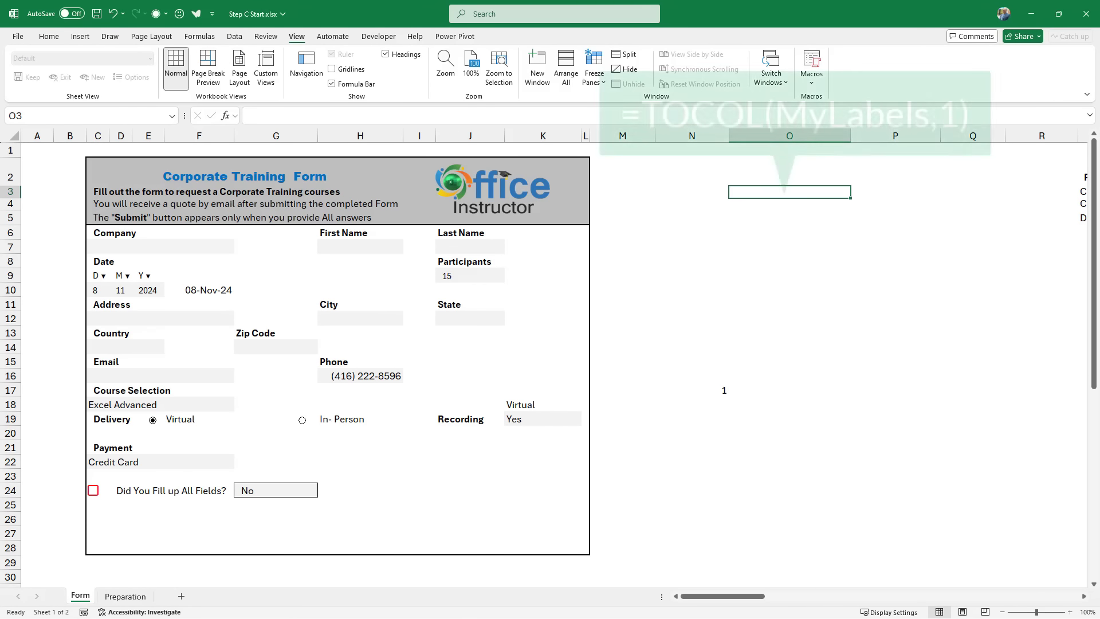
pyautogui.write('=toco')
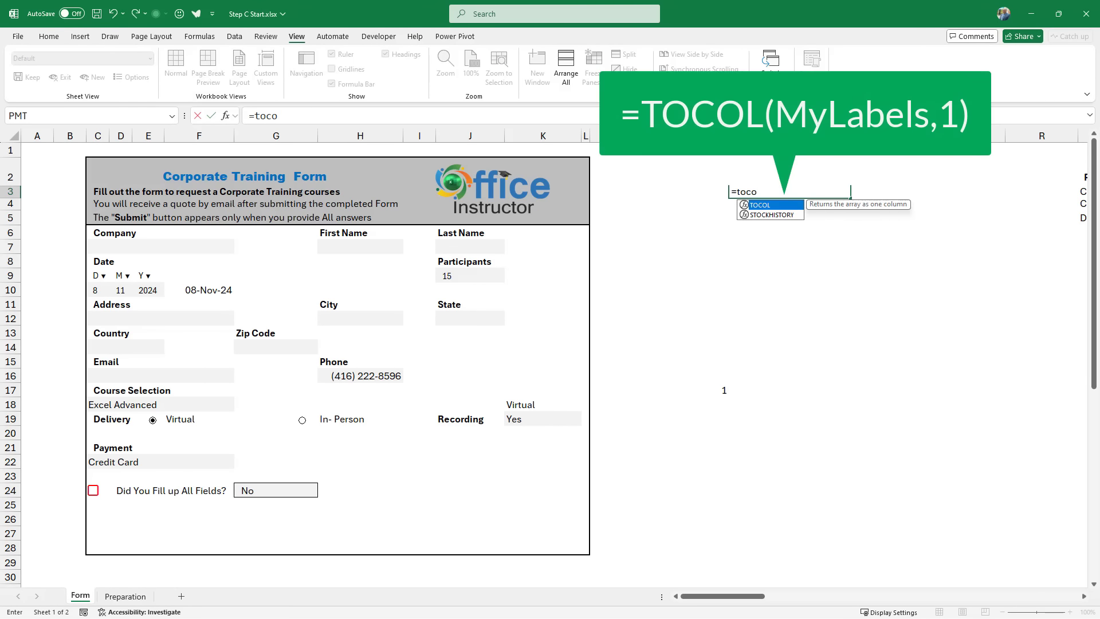
pyautogui.press('Tab')
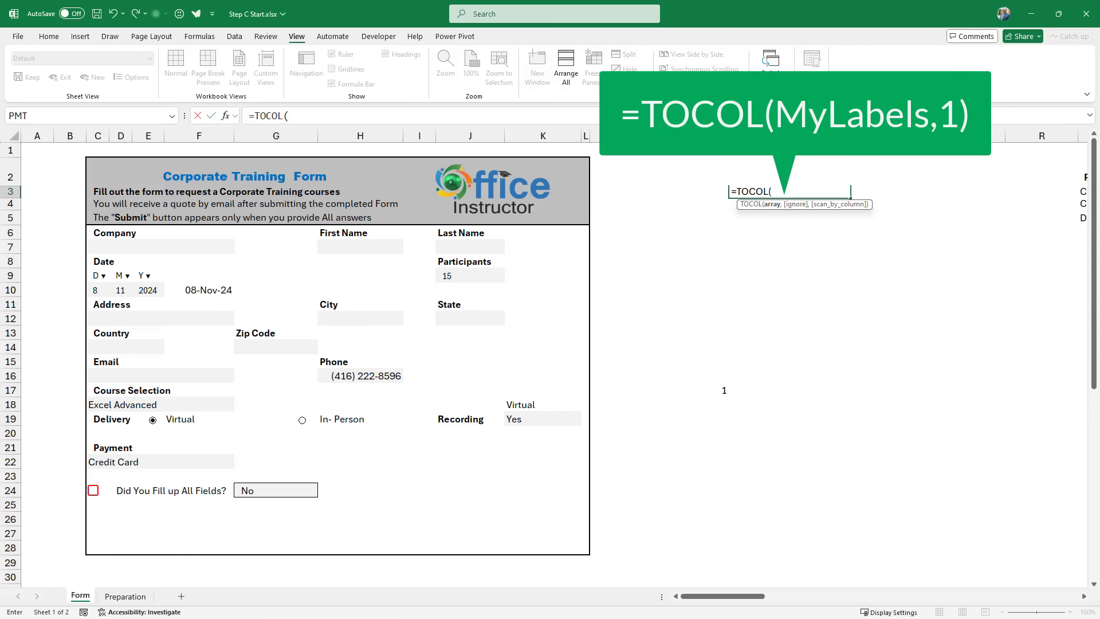
pyautogui.write('M')
pyautogui.press('BackSpace')
pyautogui.write('MyLabels')
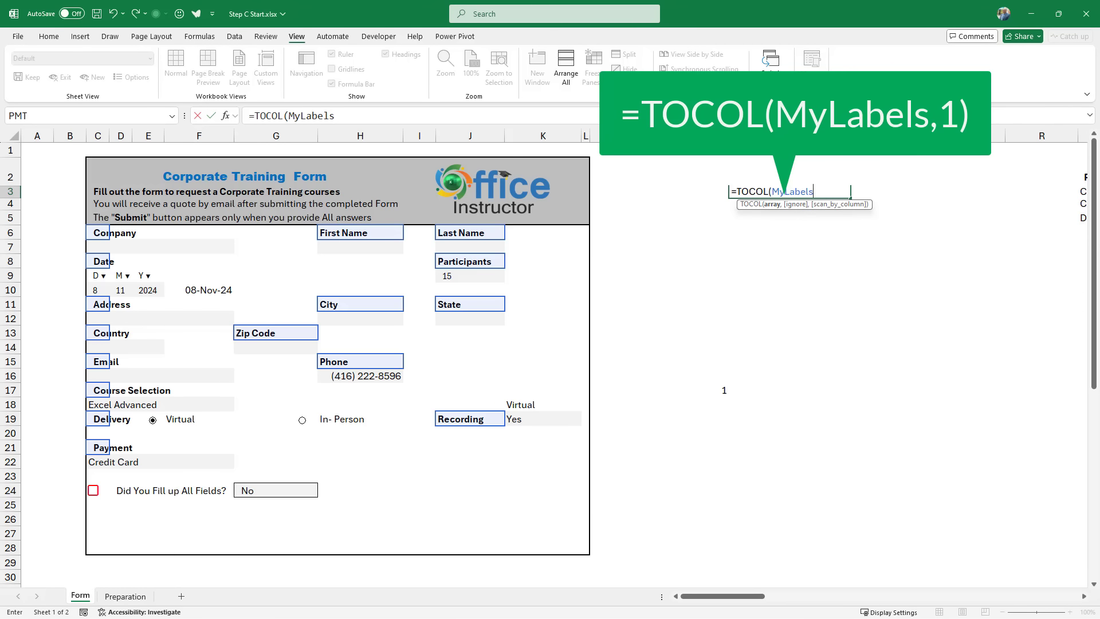
pyautogui.write(',')
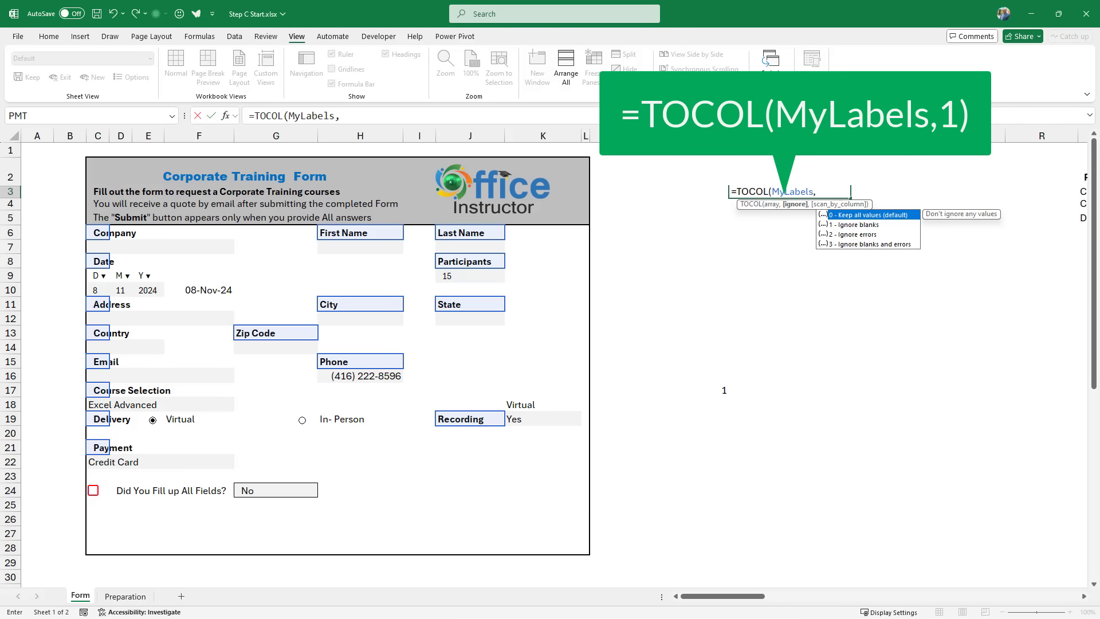
pyautogui.write('1)')
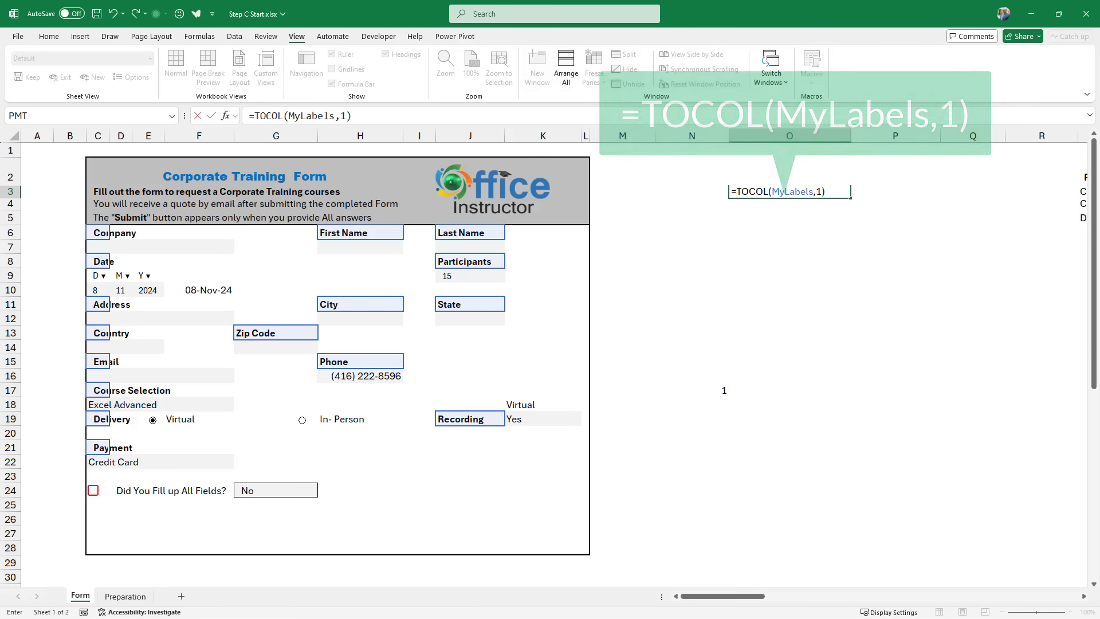
pyautogui.press('Return')
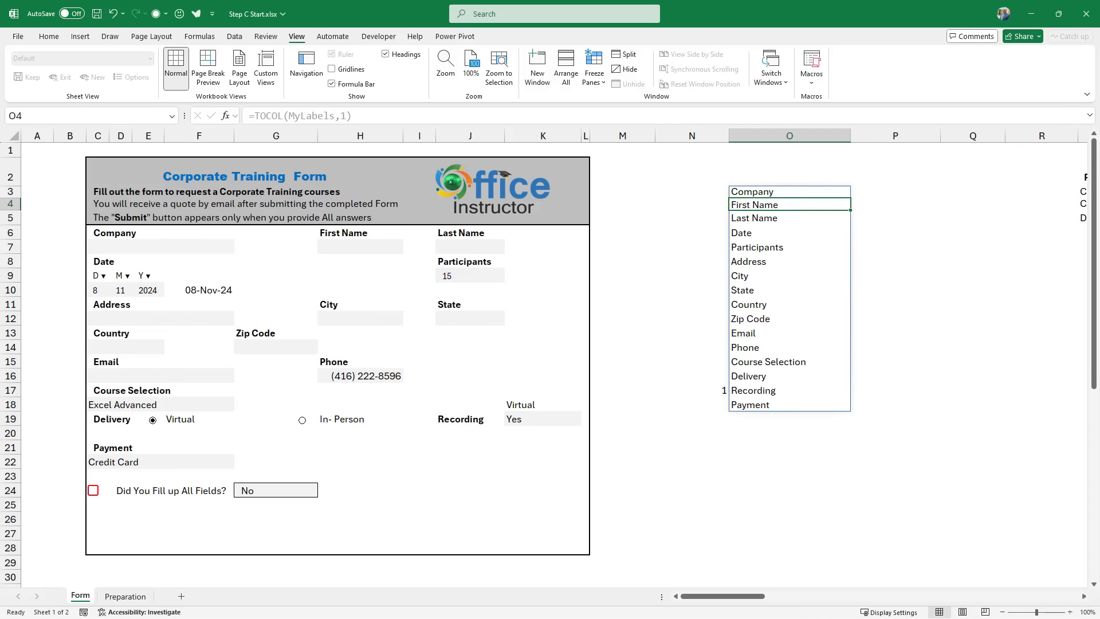
pyautogui.click(895, 191)
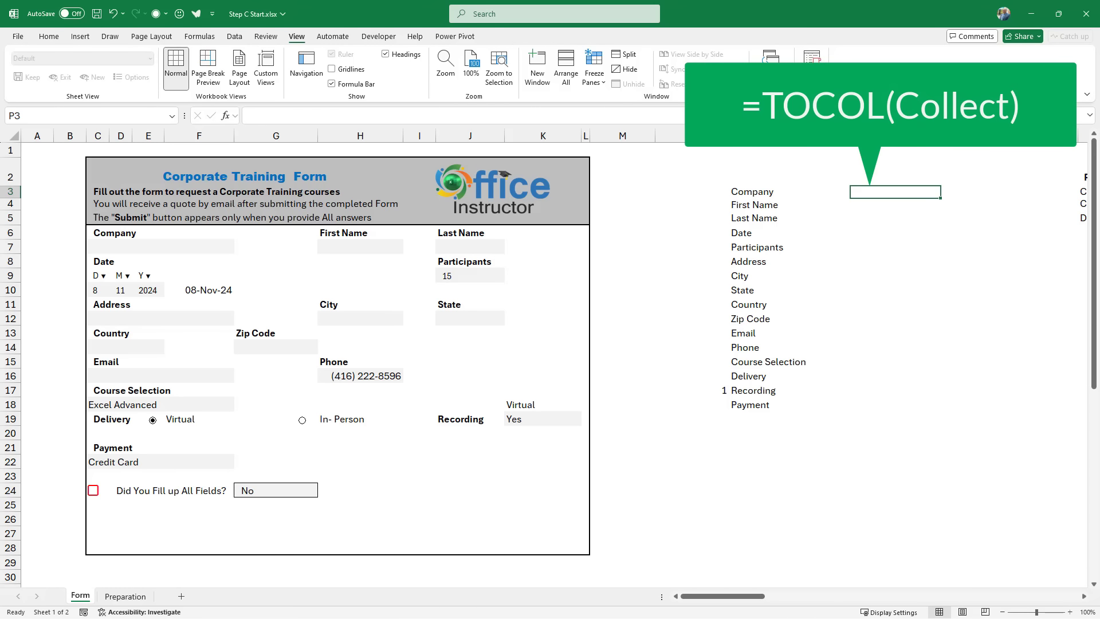
# Enter =TOCOL(Collect) in P3 and format the 45604 answer as a date.
pyautogui.write('=TOCOL(')
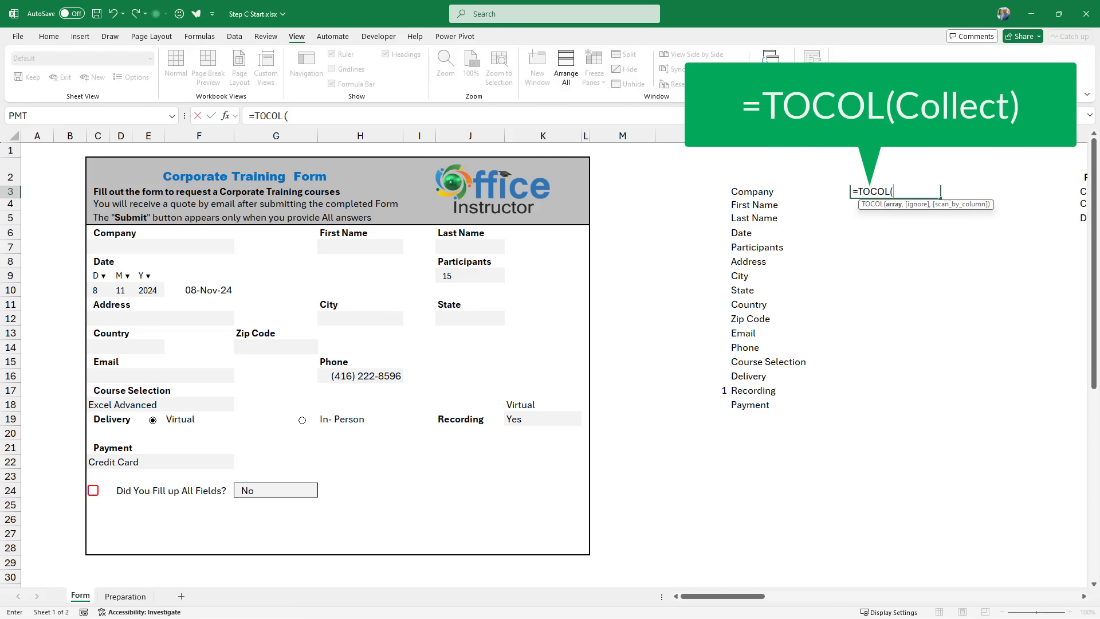
pyautogui.write('Collect)')
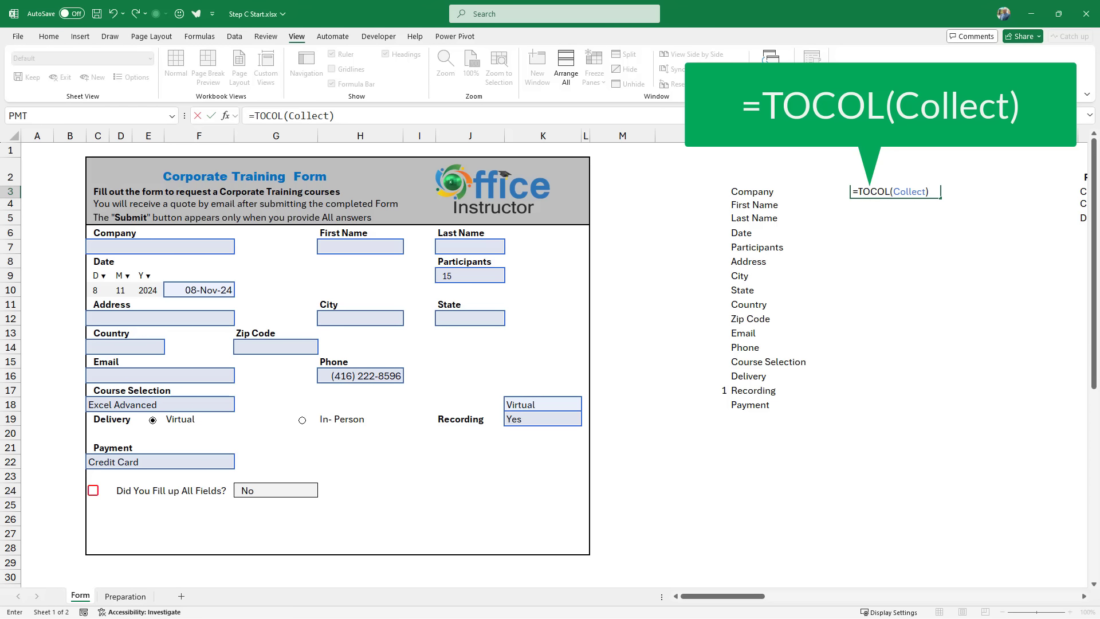
pyautogui.press('Return')
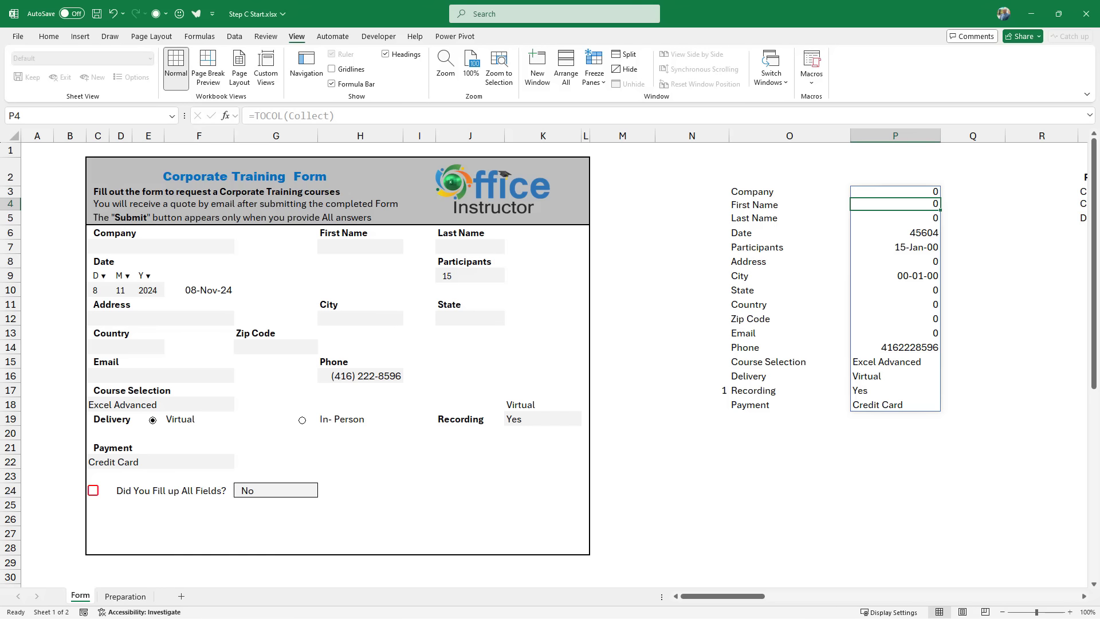
pyautogui.click(895, 232)
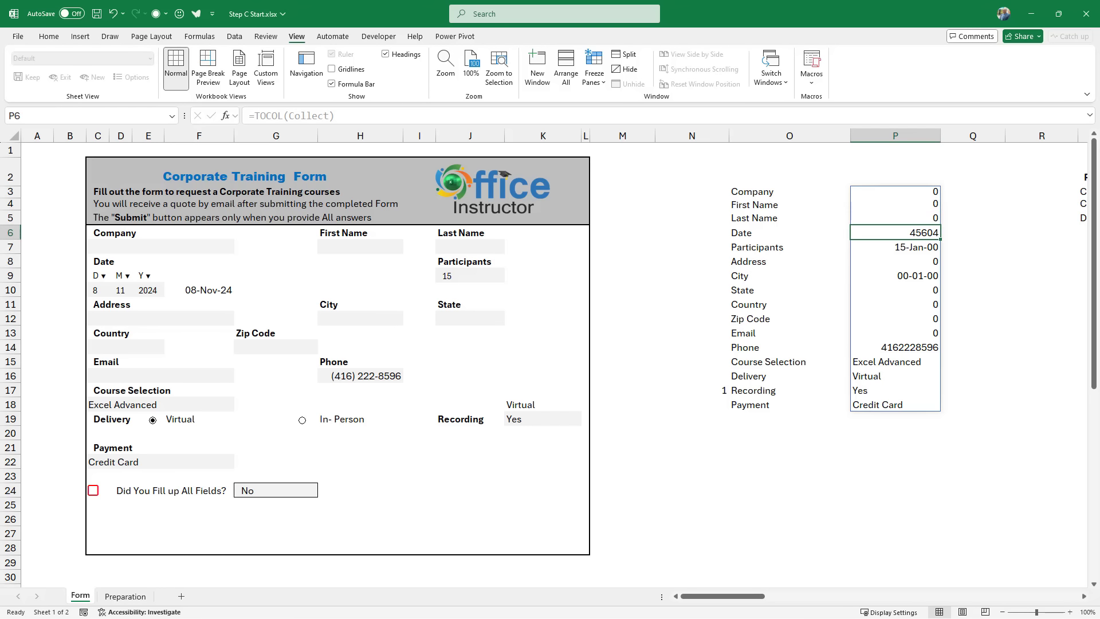
pyautogui.hotkey('ctrl', 'shift', '3')
# Format the phone answer with the Special Phone Number format.
pyautogui.click(895, 347)
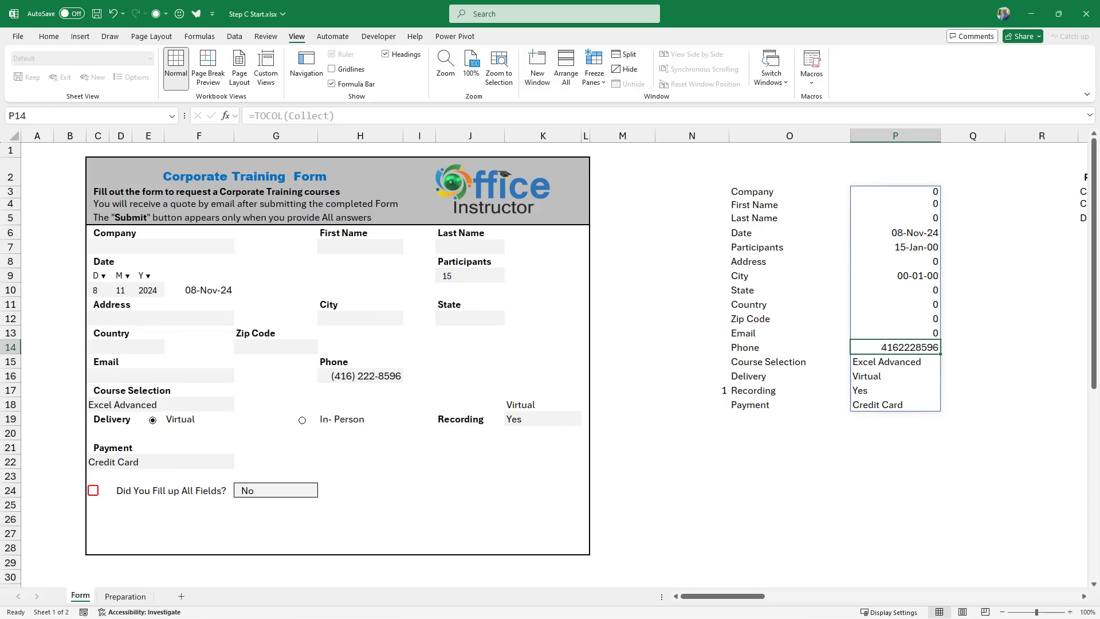
pyautogui.hotkey('ctrl', '1')
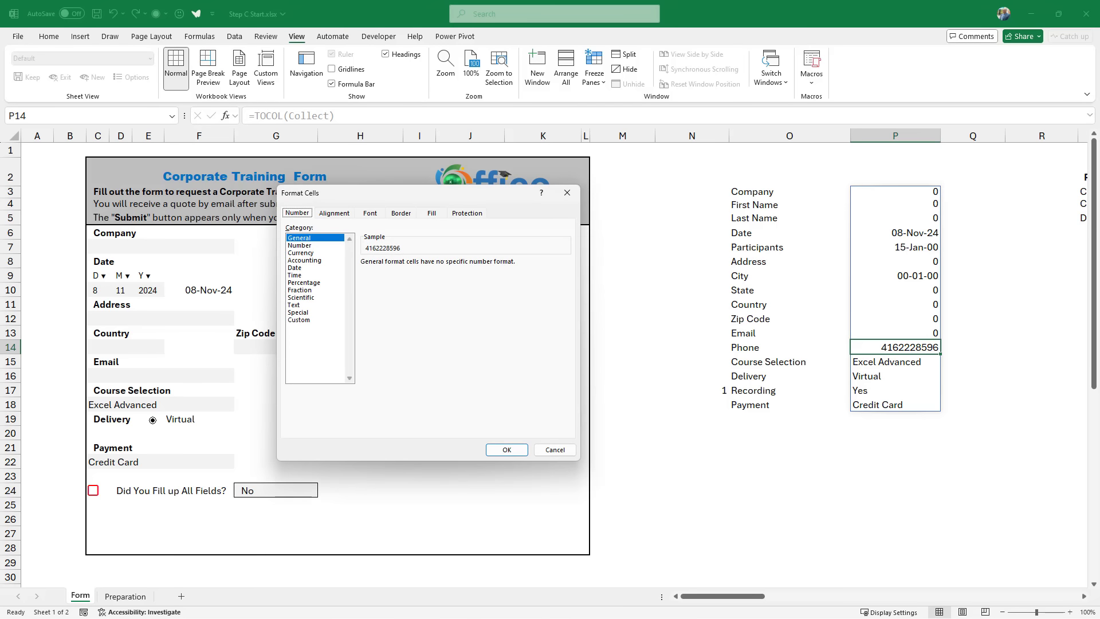
pyautogui.click(298, 313)
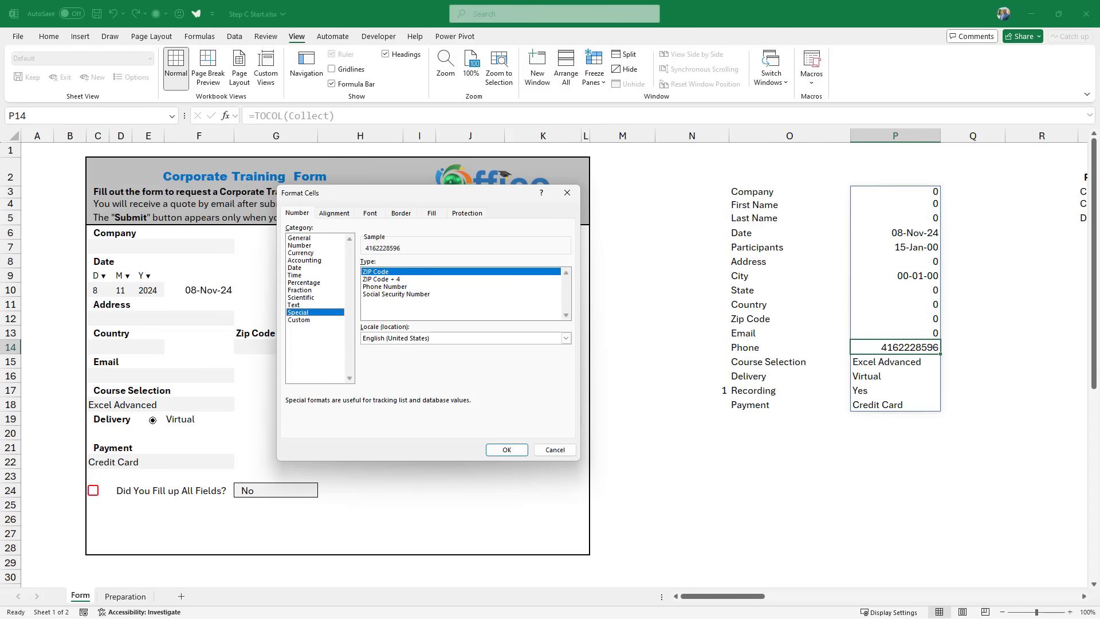
pyautogui.click(384, 286)
pyautogui.press('Return')
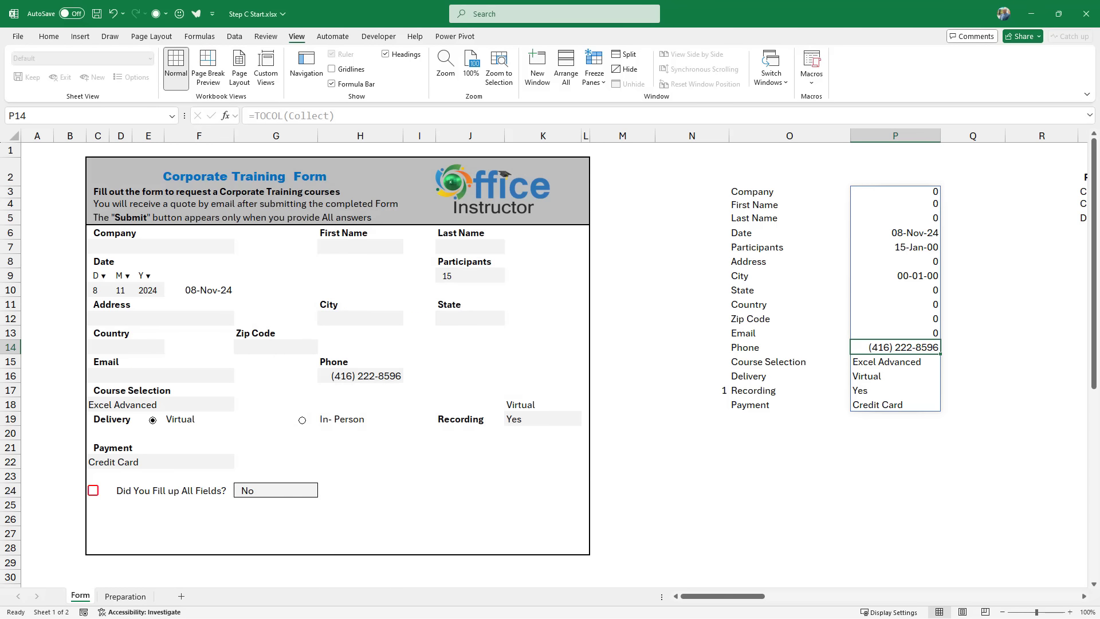
# Set the Participants answer to General format so it shows 15.
pyautogui.click(895, 247)
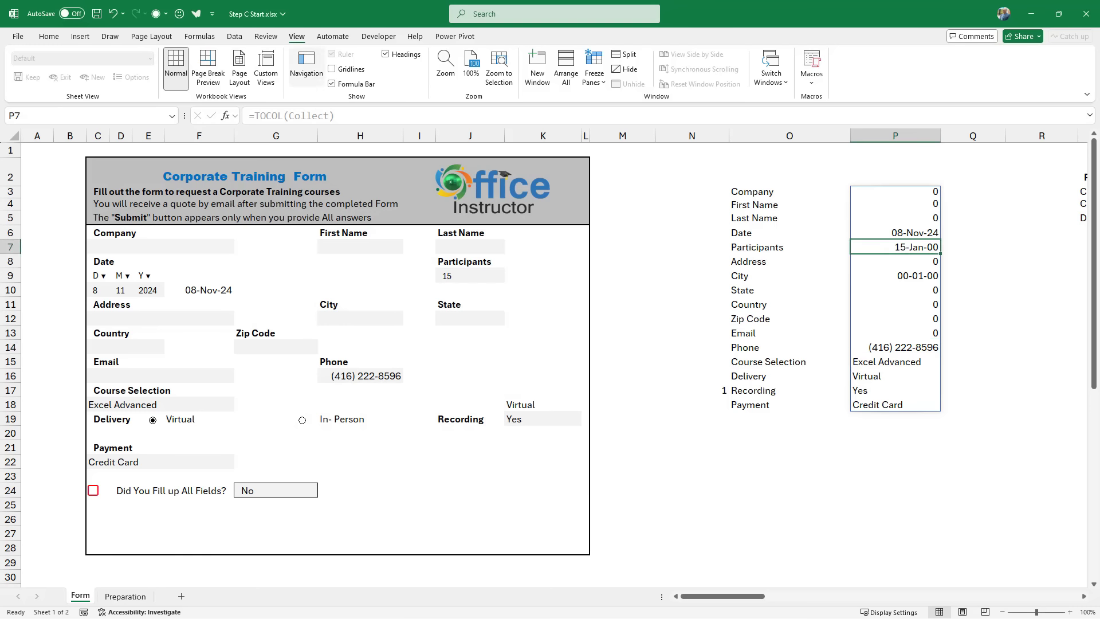
pyautogui.click(49, 36)
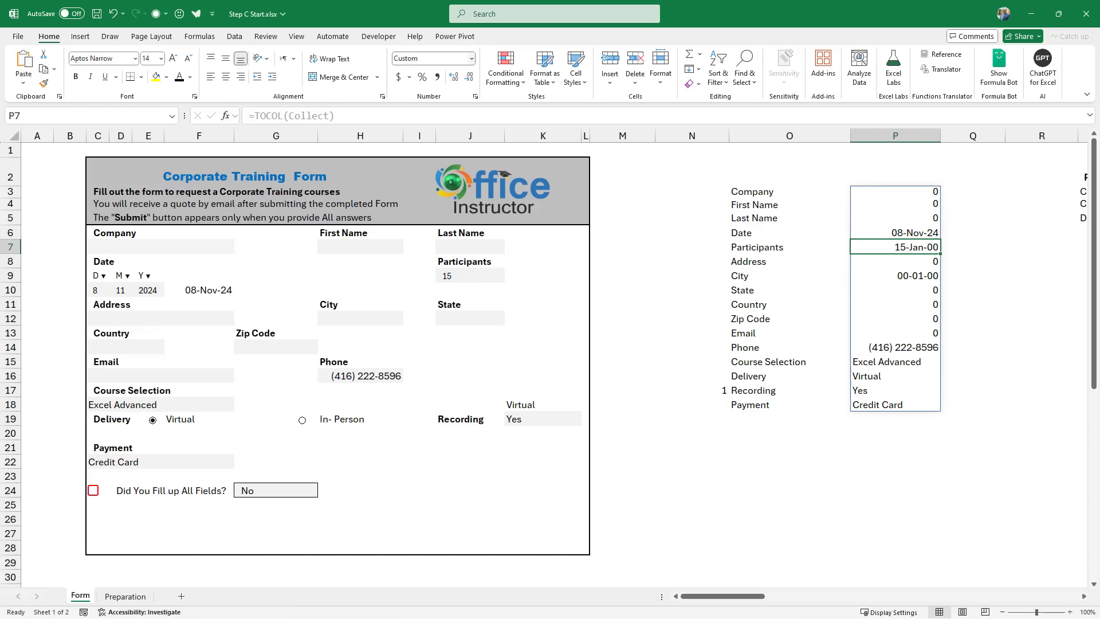
pyautogui.click(471, 58)
pyautogui.click(439, 80)
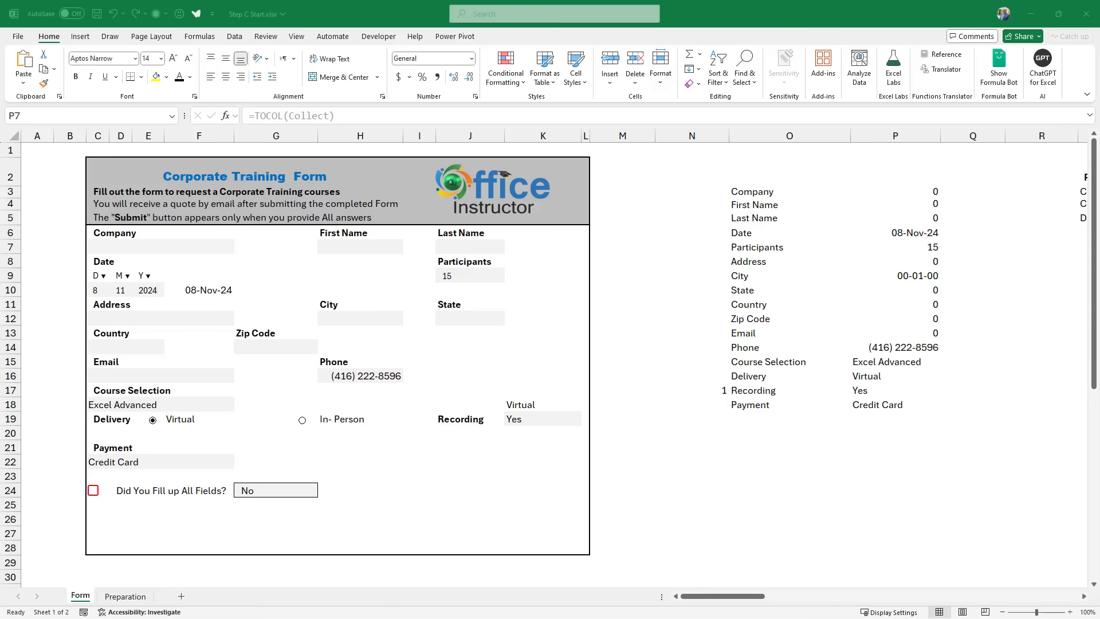
# Copy the Form's label list O3:O18, then switch to the empty Report sheet.
pyautogui.press('F5')
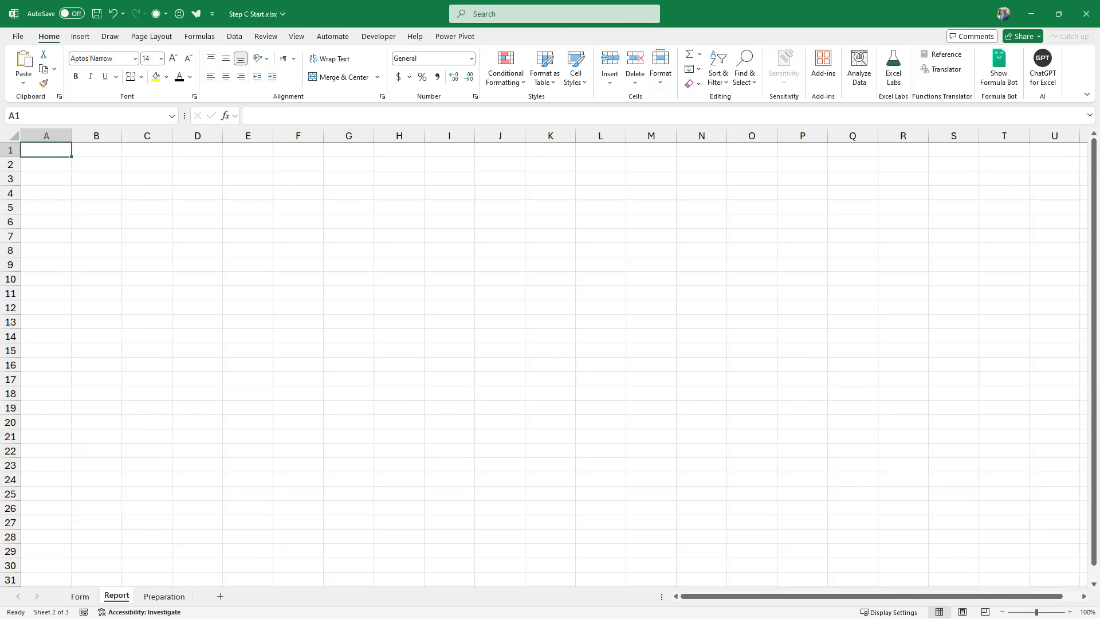
pyautogui.hotkey('ctrl', 'pageup')
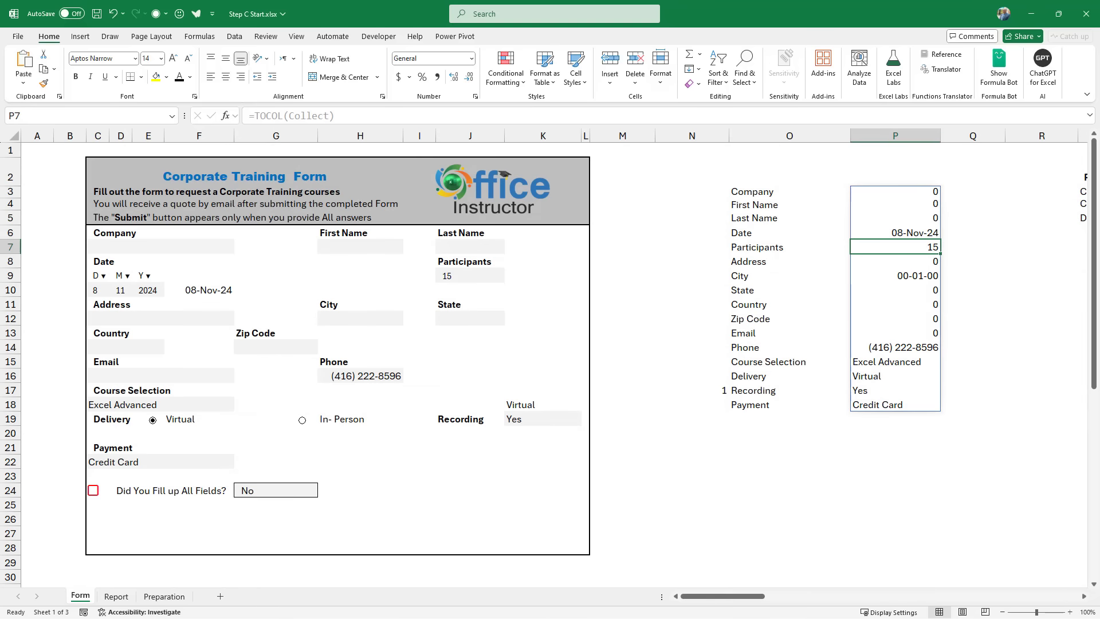
pyautogui.moveTo(789, 192); pyautogui.dragTo(789, 404)
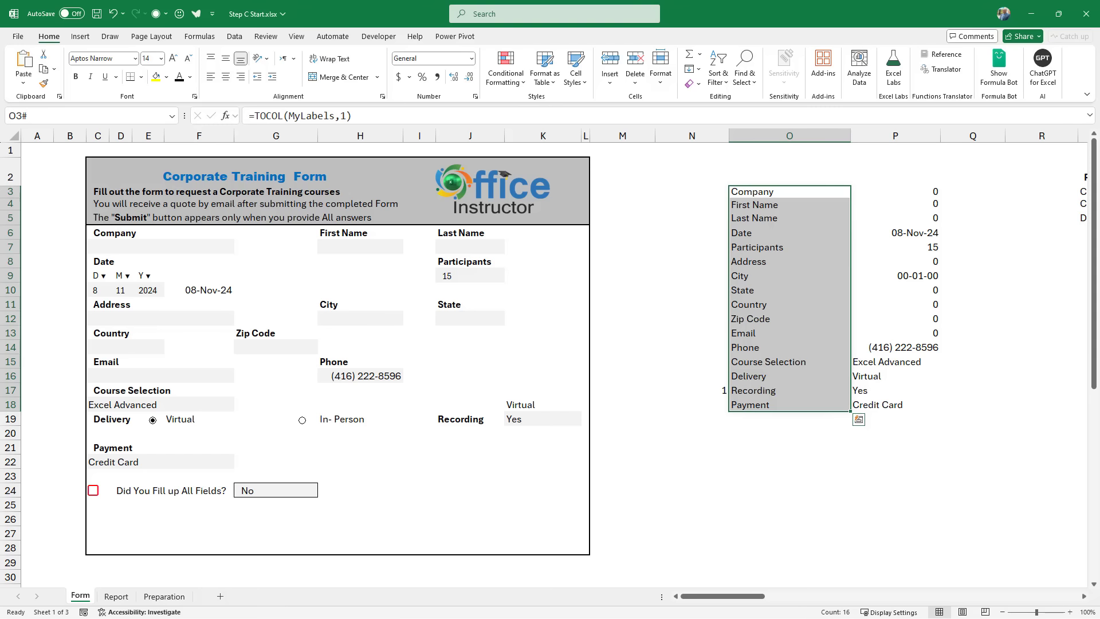
pyautogui.click(44, 68)
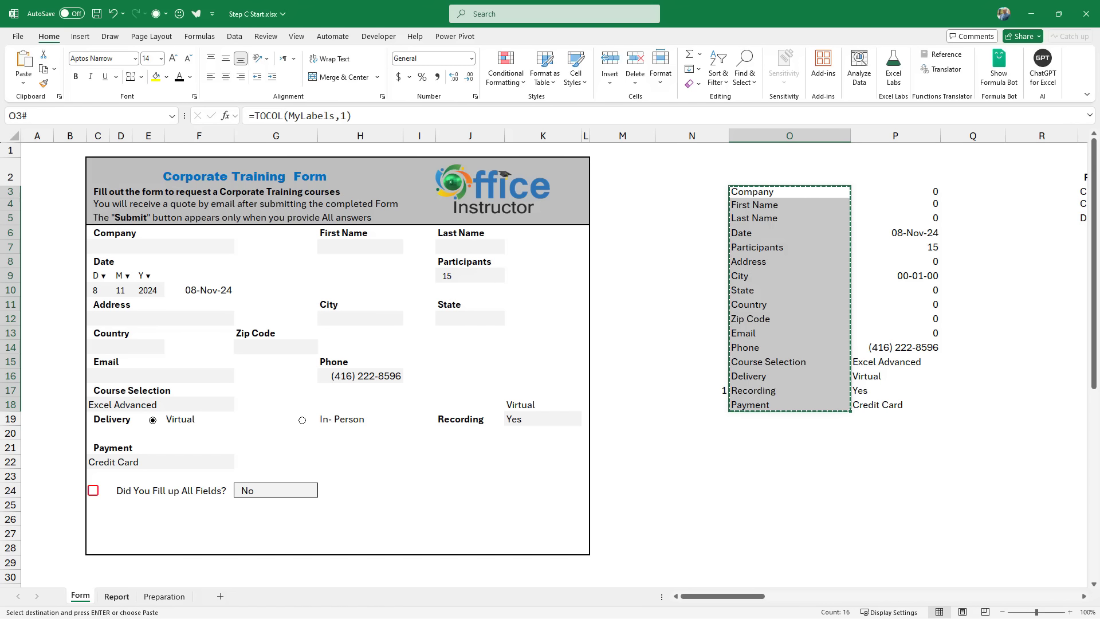
pyautogui.click(116, 596)
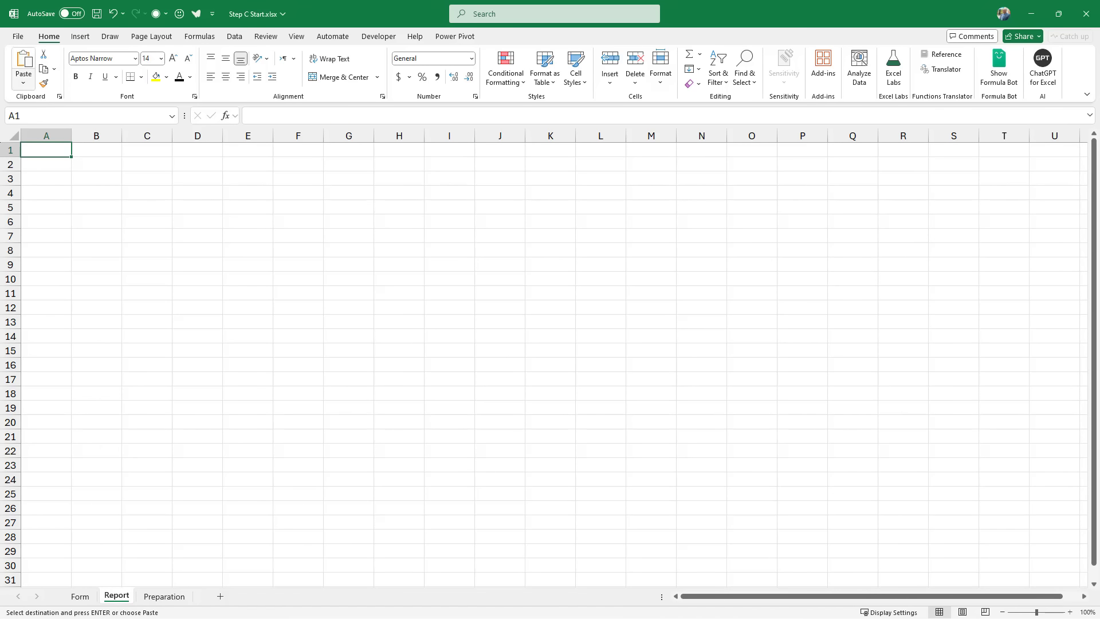
# Paste the copied field labels into A1:P1 as transposed values, Company through Payment.
pyautogui.click(24, 82)
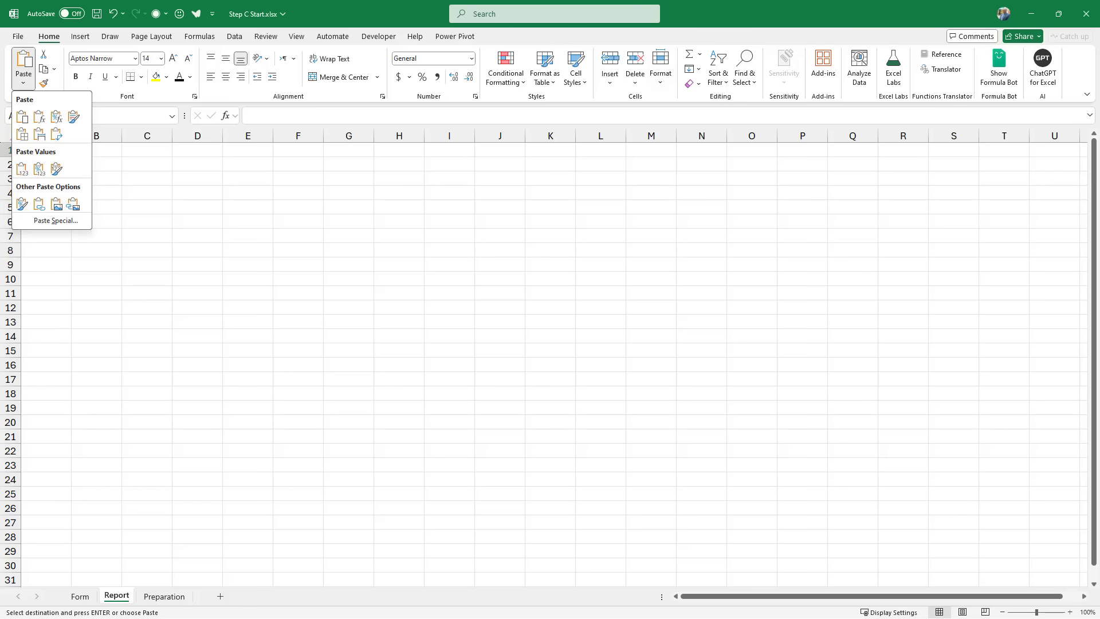
pyautogui.click(55, 220)
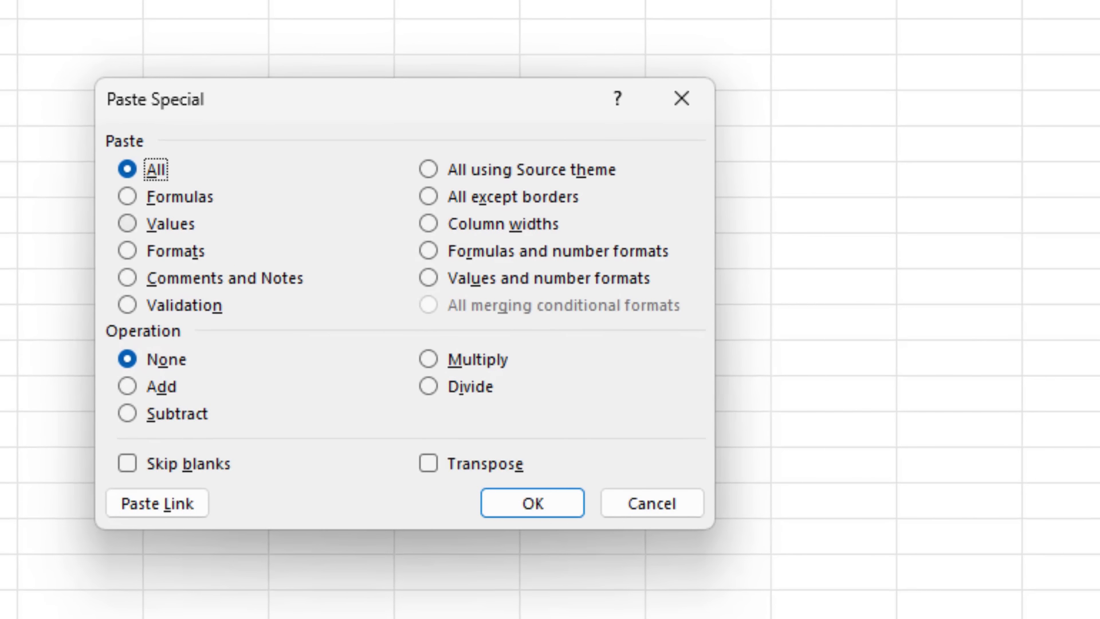
pyautogui.click(127, 223)
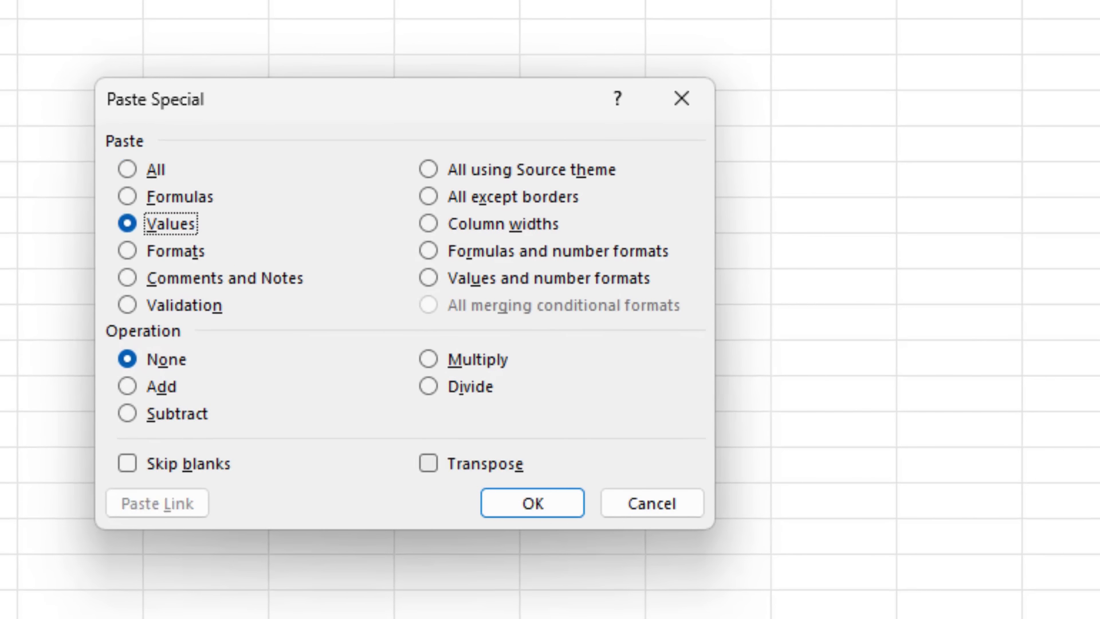
pyautogui.click(428, 462)
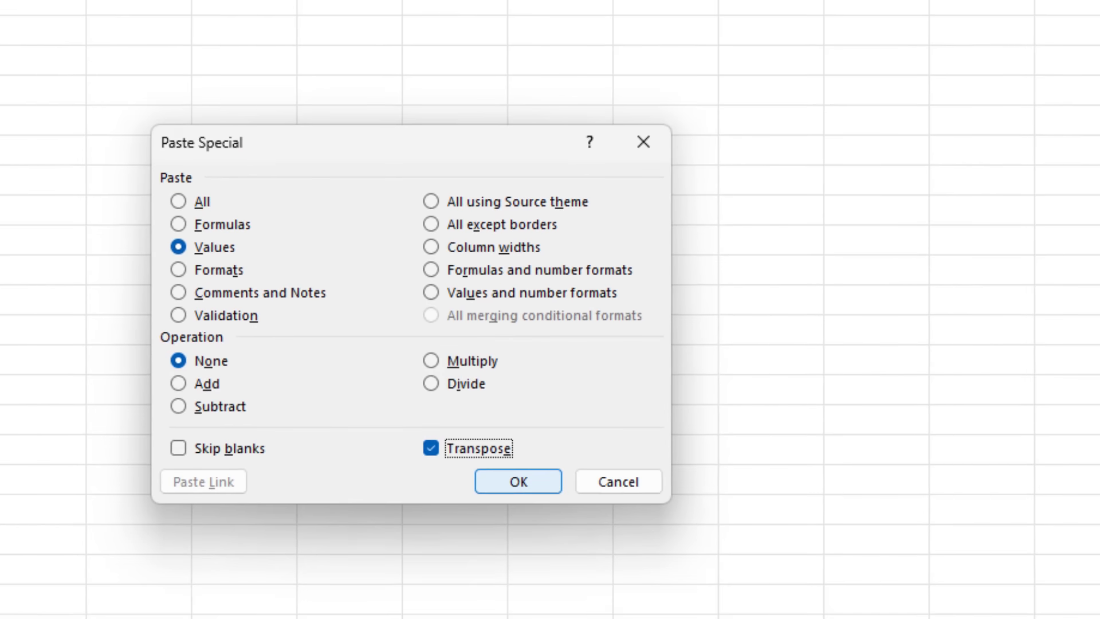
pyautogui.click(532, 503)
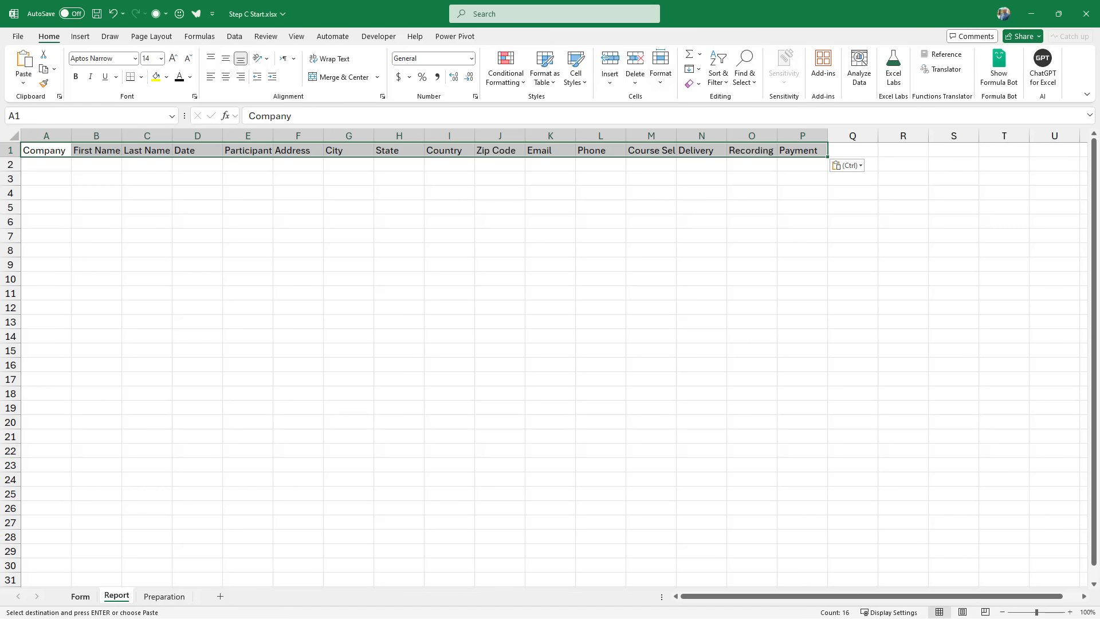
# Return to the Form sheet and select the collected answers in P3:P18.
pyautogui.hotkey('ctrl', 'pageup')
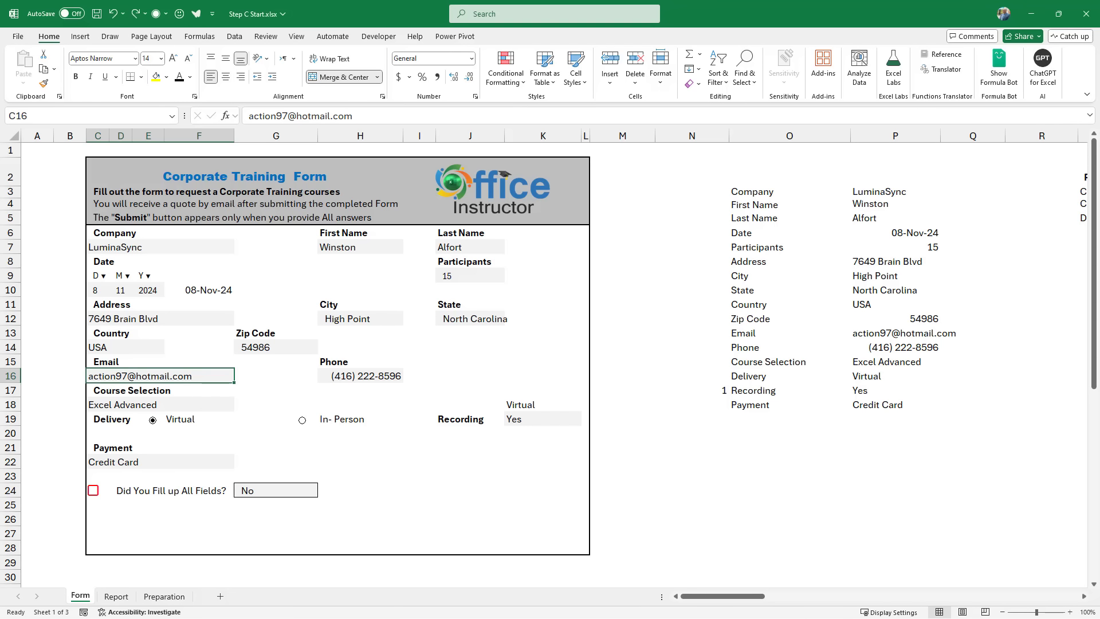
pyautogui.moveTo(894, 191); pyautogui.dragTo(894, 404)
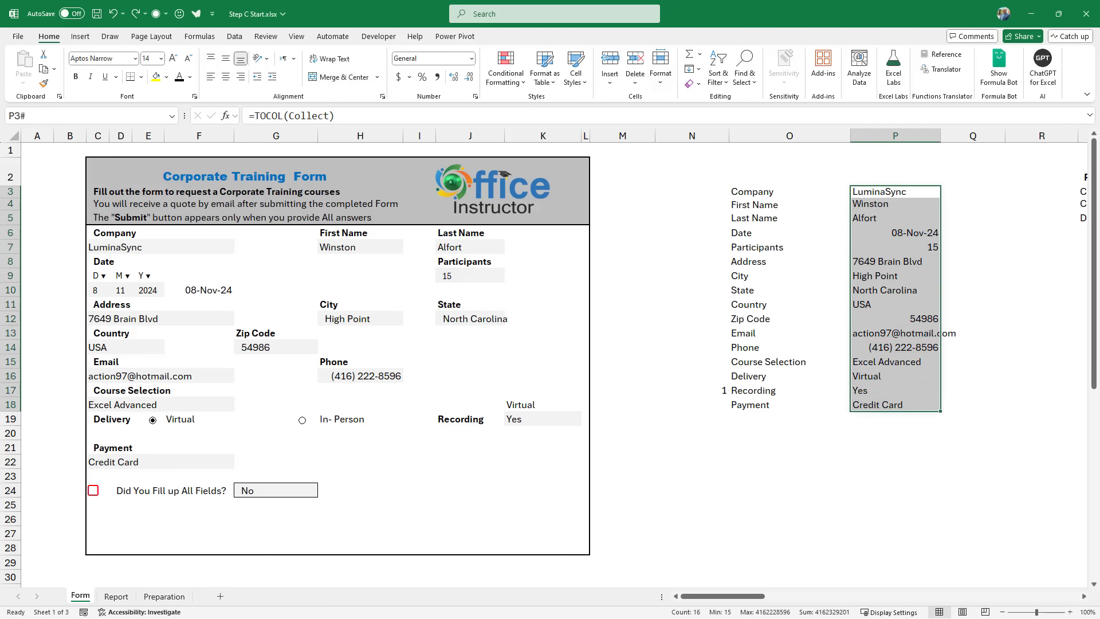
# Copy the P3:P18 answers and paste them at Report A2 as transposed values.
pyautogui.click(43, 68)
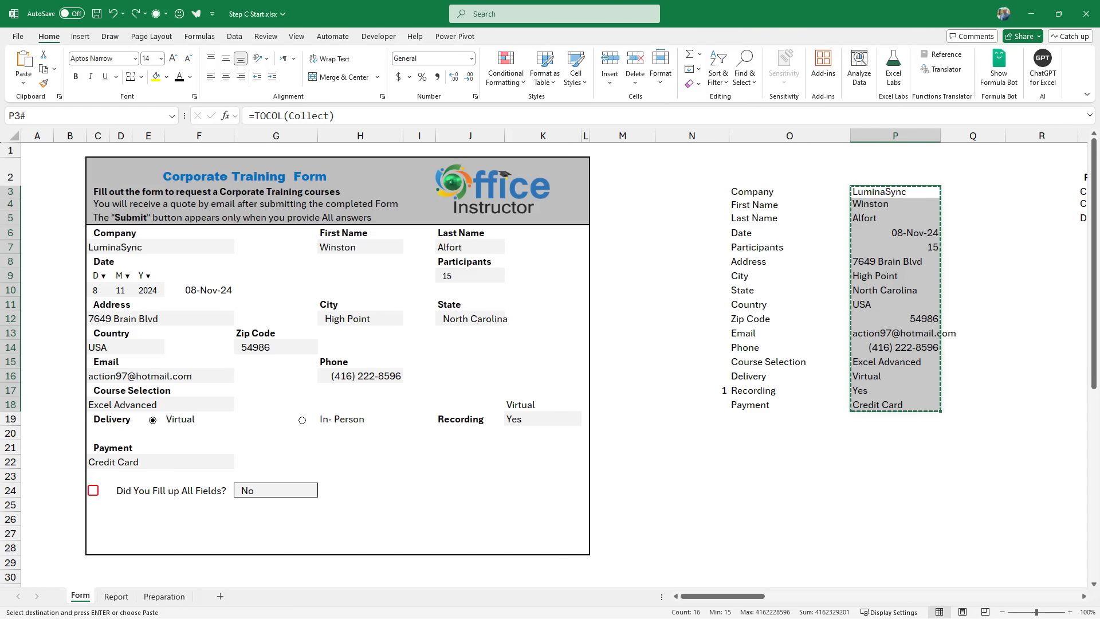
pyautogui.hotkey('ctrl', 'pagedown')
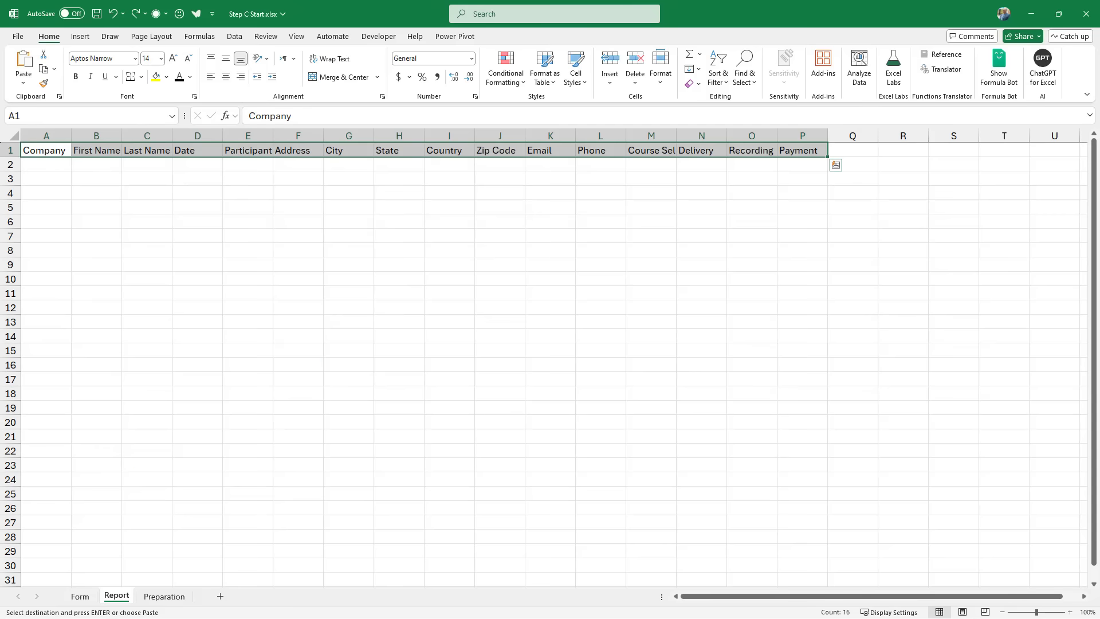
pyautogui.click(46, 164)
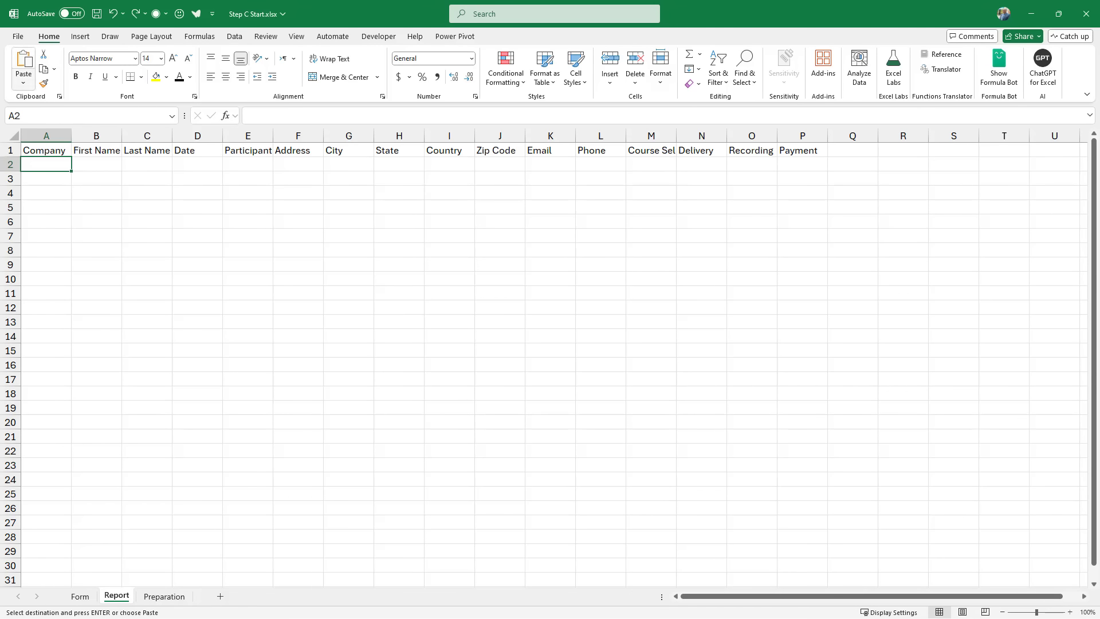
pyautogui.click(23, 81)
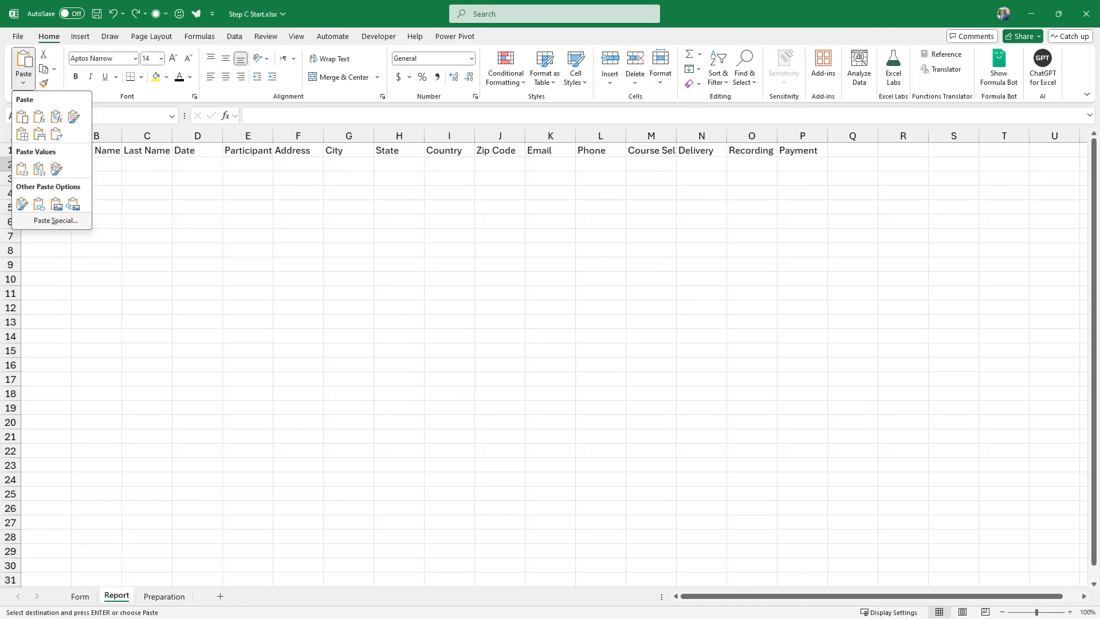
pyautogui.click(55, 220)
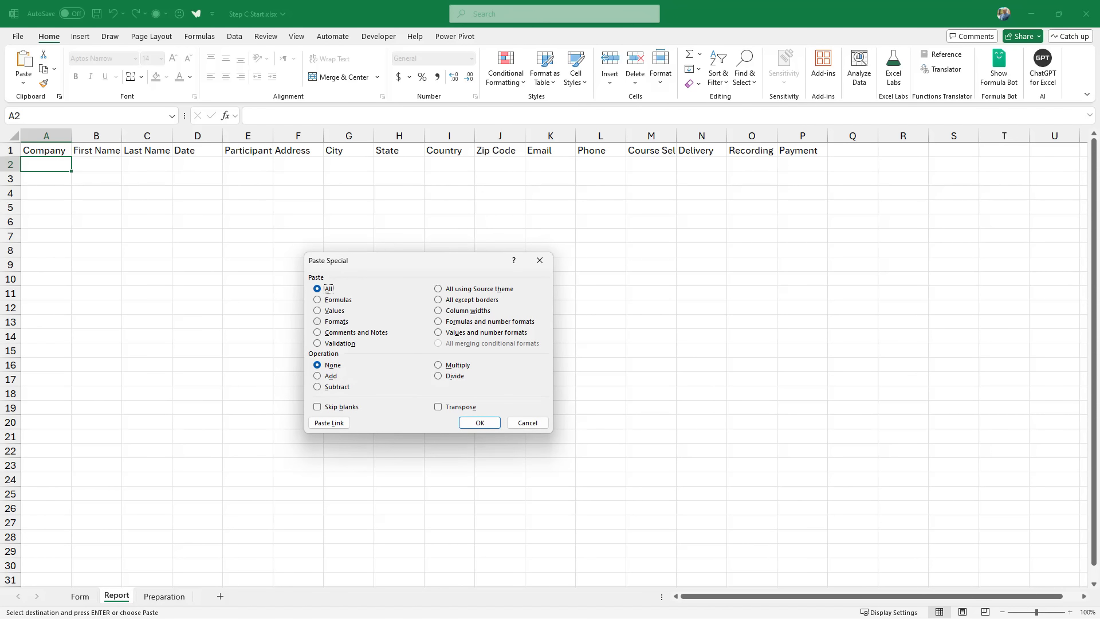
pyautogui.press('v')
pyautogui.press('e')
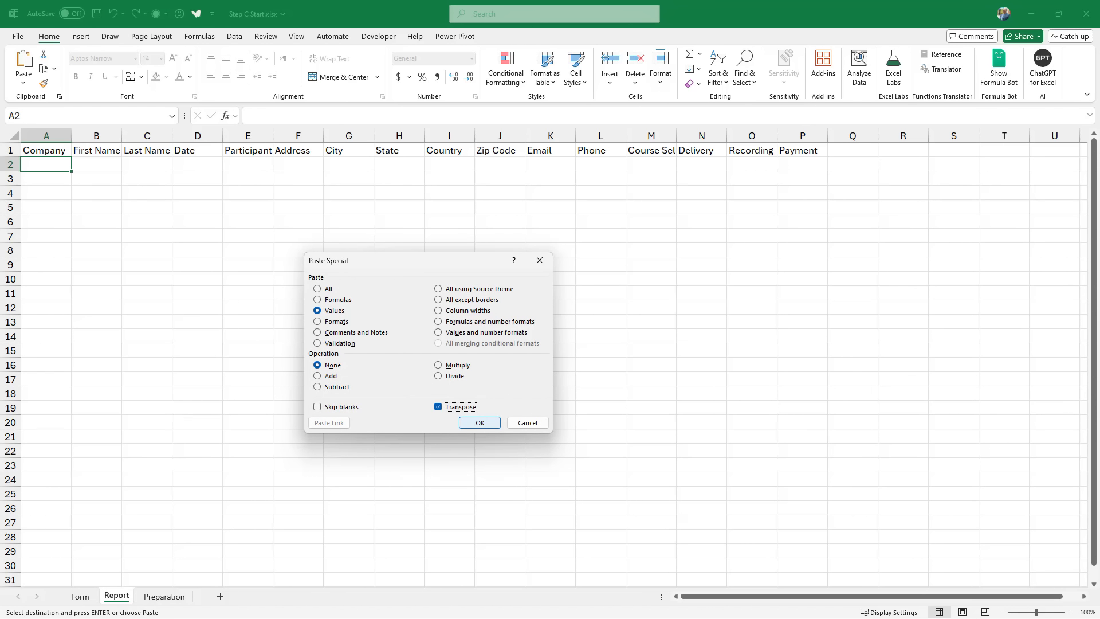
pyautogui.press('Return')
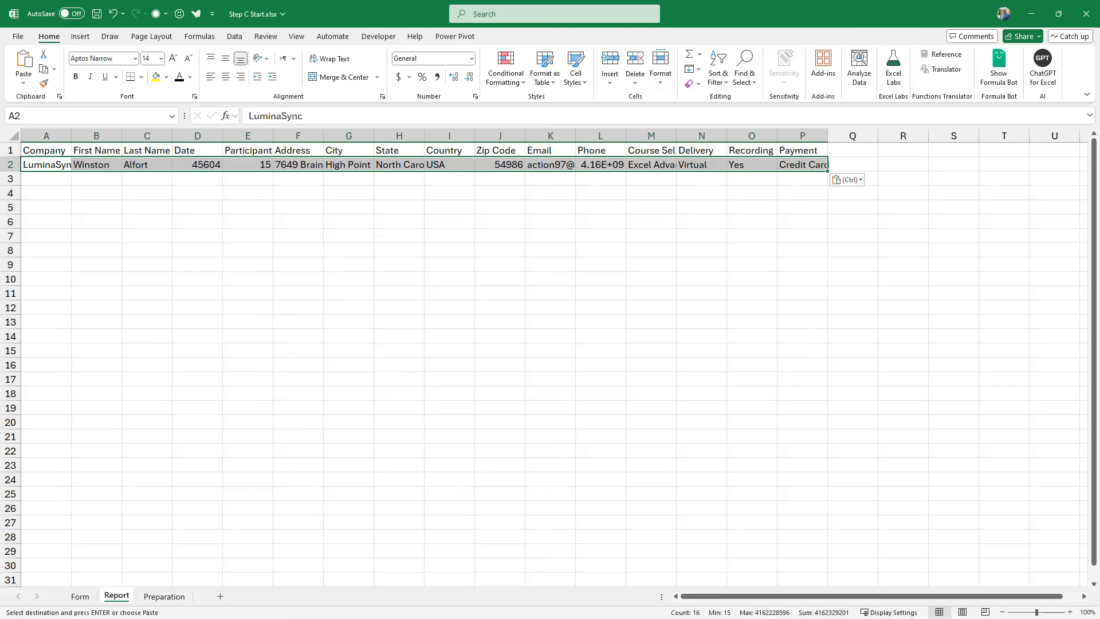
pyautogui.click(96, 165)
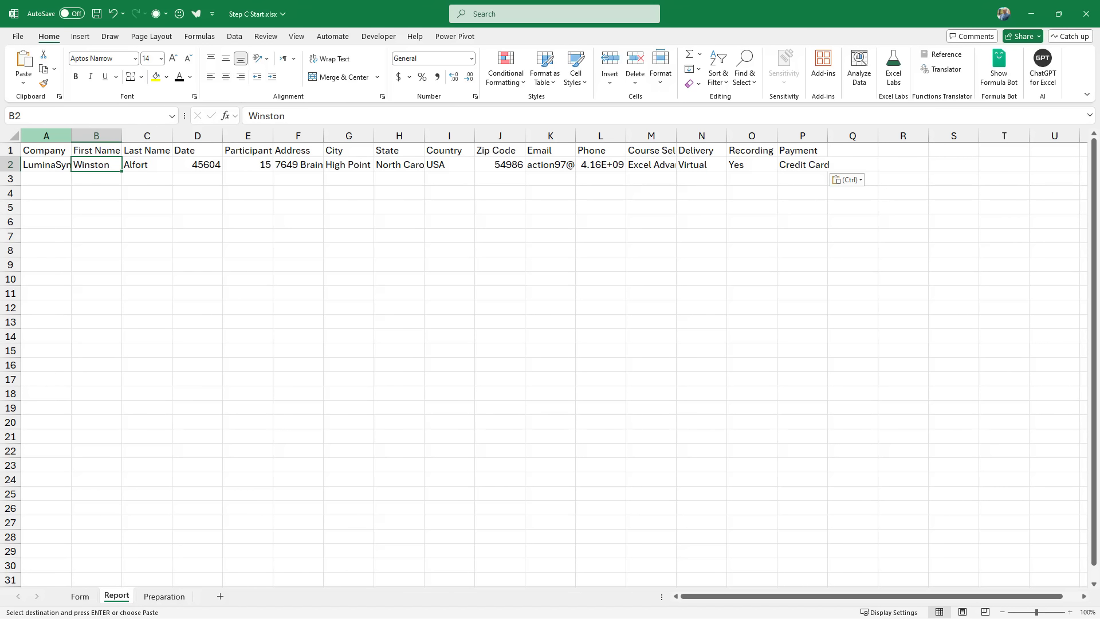
# Convert the Report data with headers into a table named report.
pyautogui.hotkey('ctrl', 'Home')
pyautogui.hotkey('ctrl', 't')
pyautogui.press('Return')
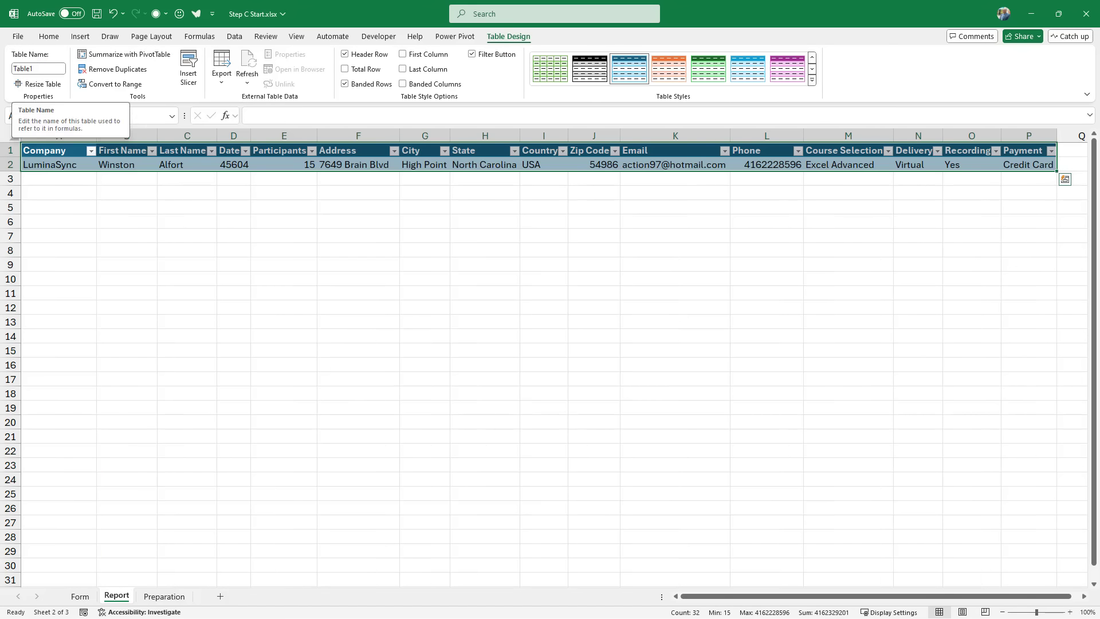
pyautogui.write('report')
pyautogui.press('Return')
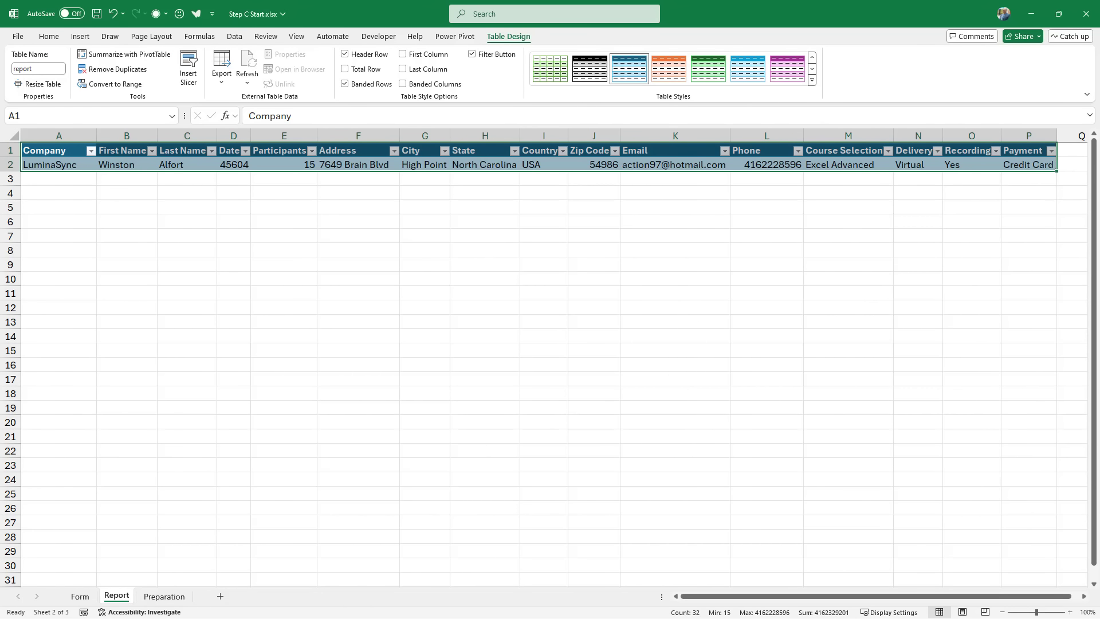
# Show the D2 value as a date like 08-Nov-24.
pyautogui.click(234, 165)
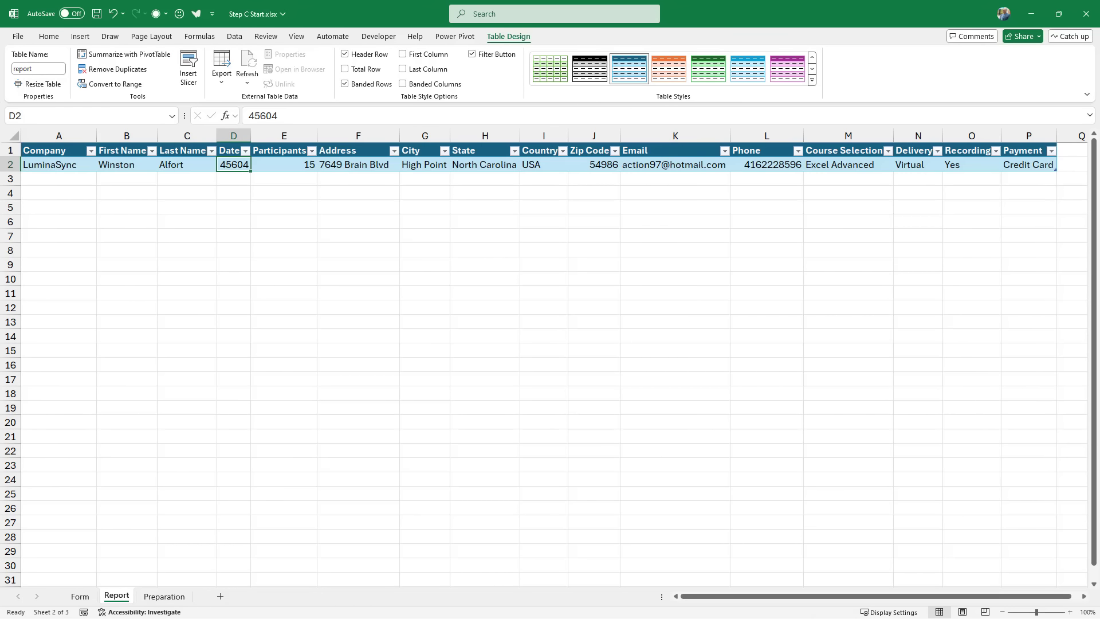
pyautogui.hotkey('ctrl', 'shift', '3')
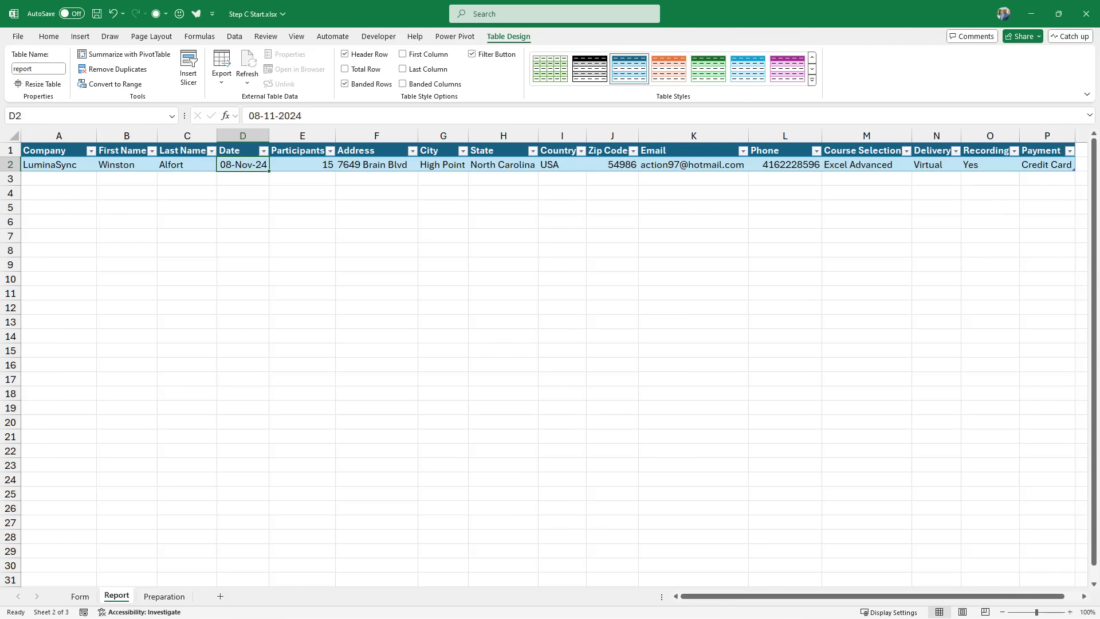
pyautogui.click(611, 164)
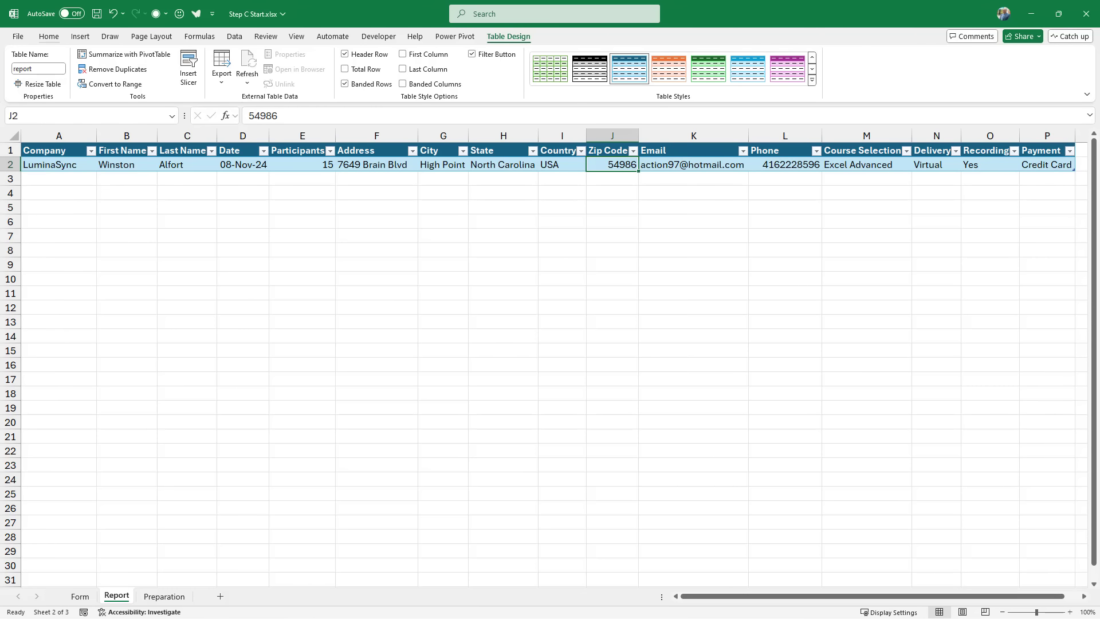
pyautogui.click(49, 36)
# Format L2 with the Special Phone Number format and widen column L to fit.
pyautogui.click(785, 164)
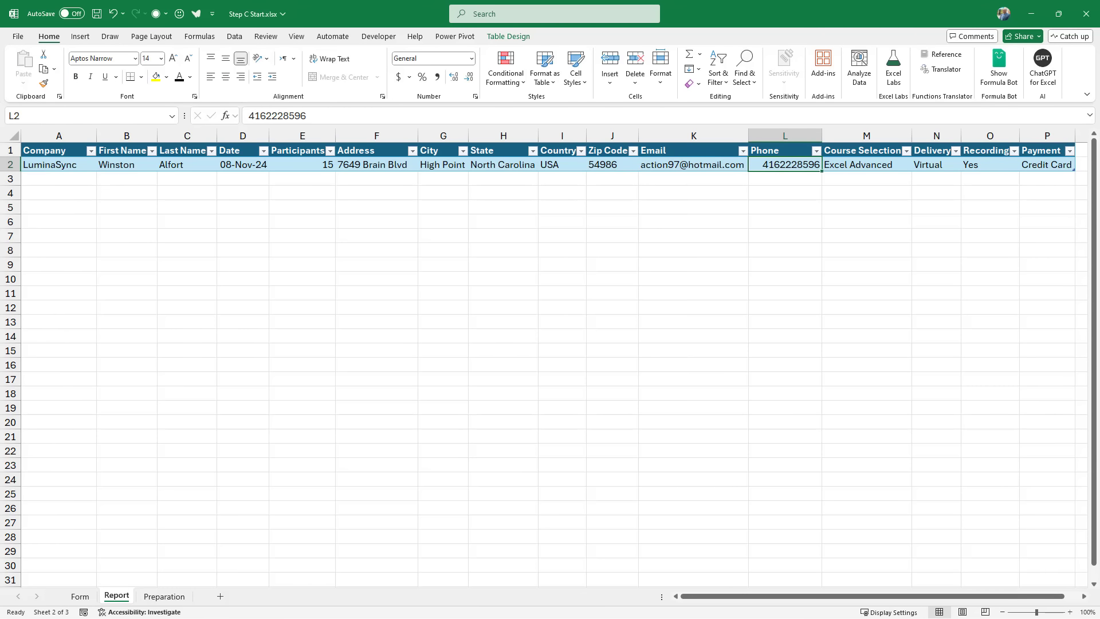
pyautogui.hotkey('ctrl', '1')
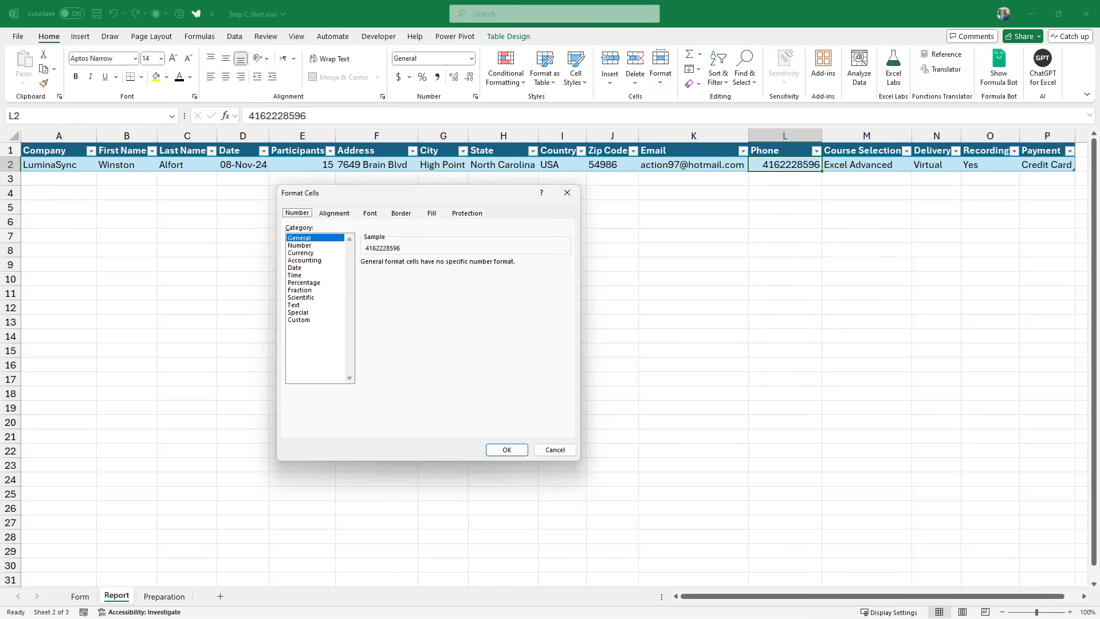
pyautogui.click(299, 312)
pyautogui.click(384, 286)
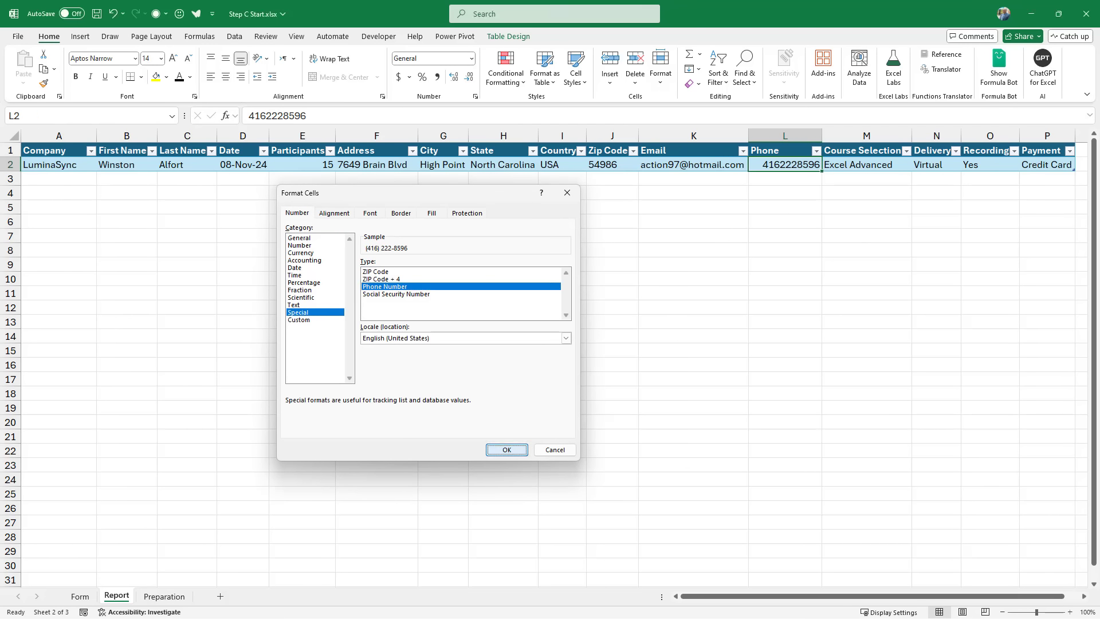
pyautogui.click(506, 450)
pyautogui.moveTo(821, 135); pyautogui.dragTo(824, 135)
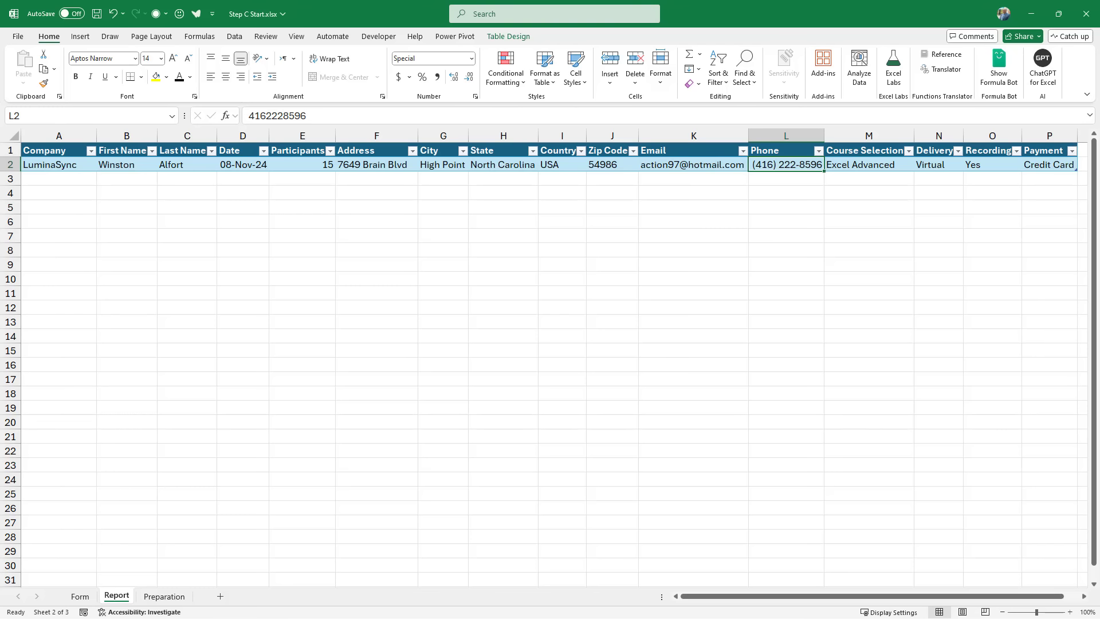
pyautogui.hotkey('ctrl', 'pageup')
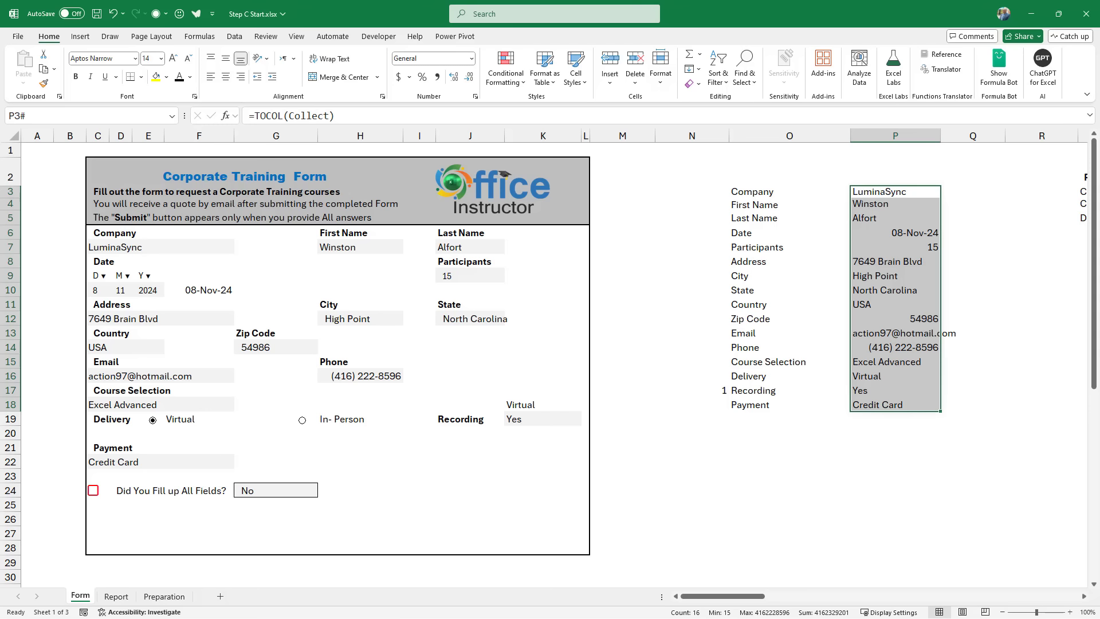
# Set G24 to Yes from its dropdown and select the revealed Submit picture.
pyautogui.click(275, 490)
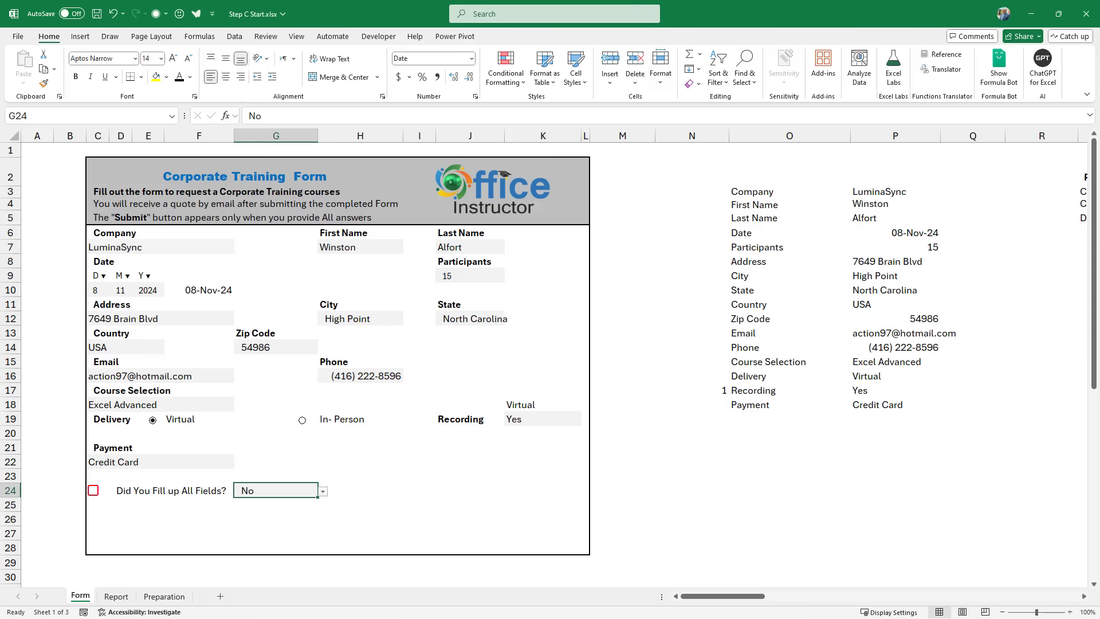
pyautogui.hotkey('alt', 'Down')
pyautogui.press('Up')
pyautogui.press('Return')
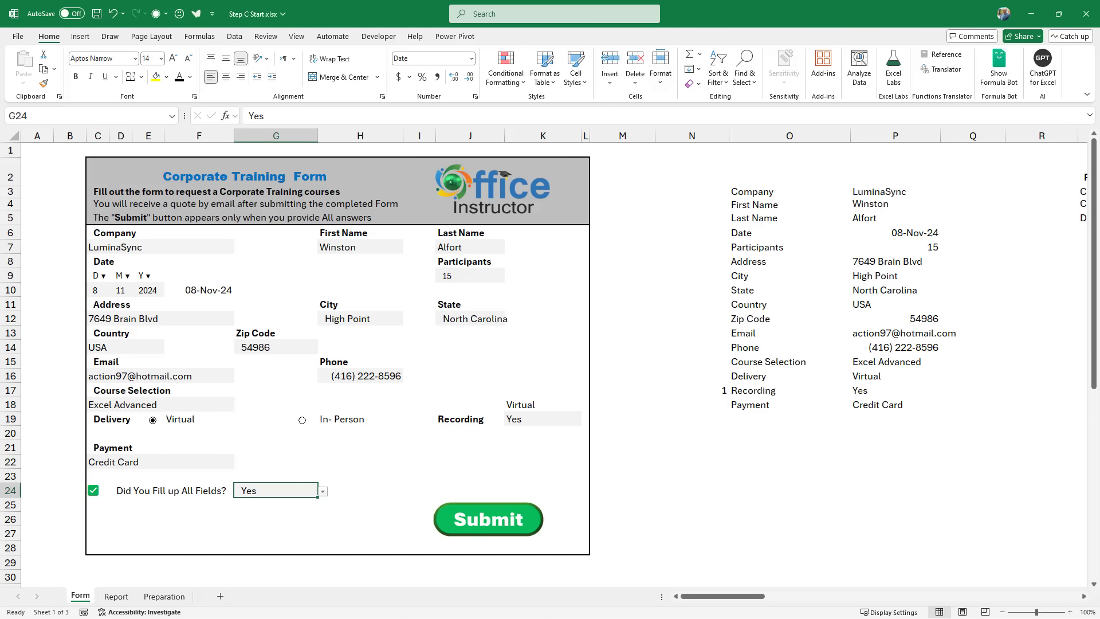
pyautogui.keyDown('ctrl'); pyautogui.click(488, 519); pyautogui.keyUp('ctrl')
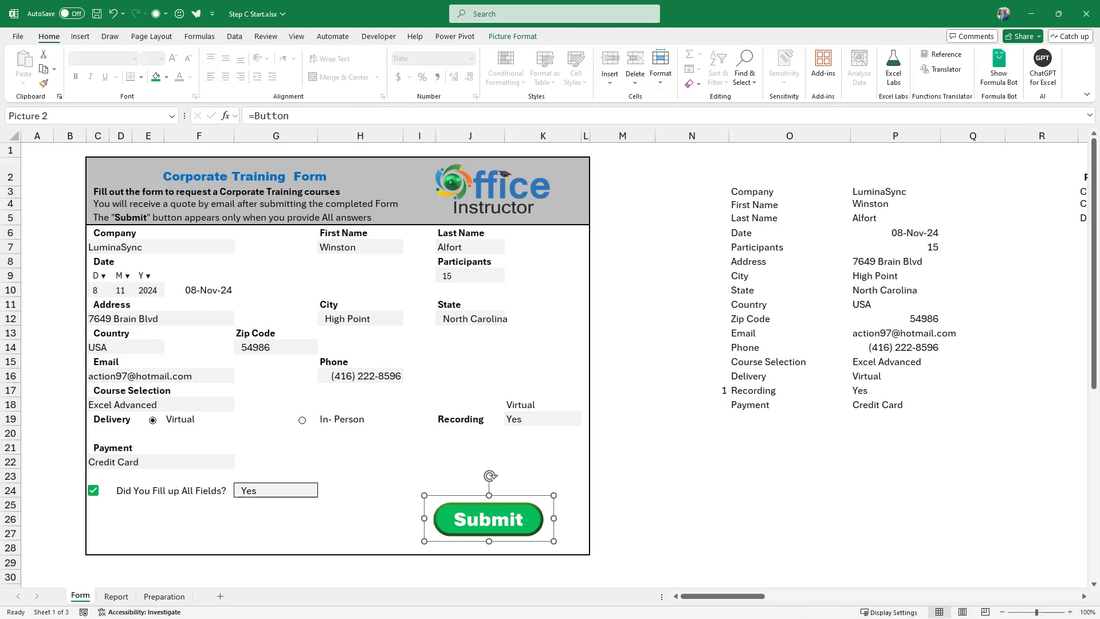
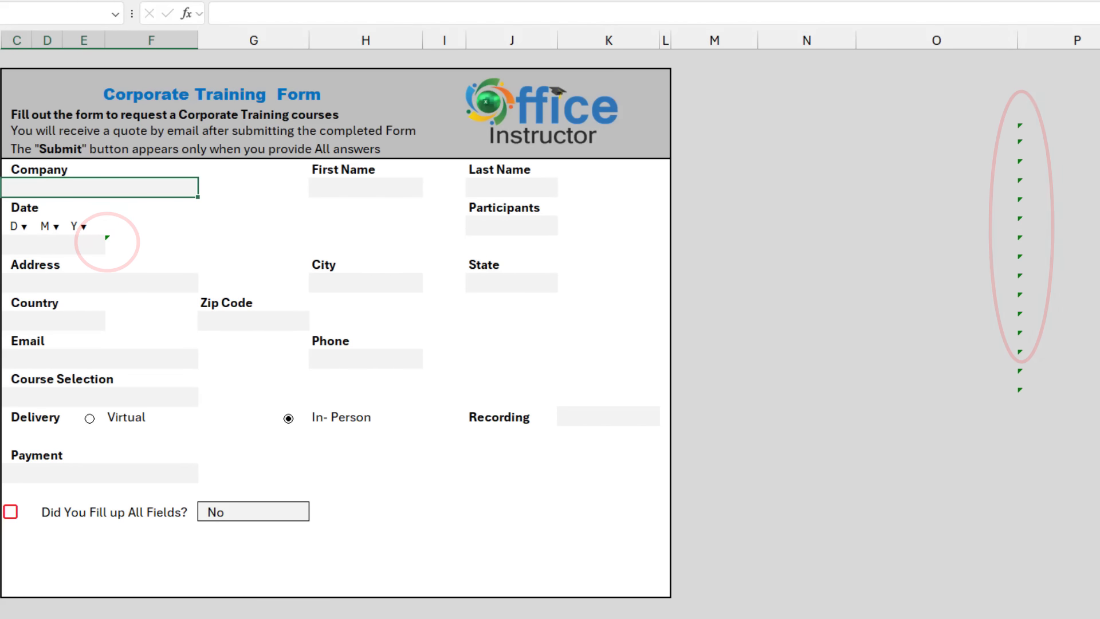
# Select the helper columns N through P and clear their Locked protection setting.
pyautogui.moveTo(807, 40); pyautogui.dragTo(1077, 40)
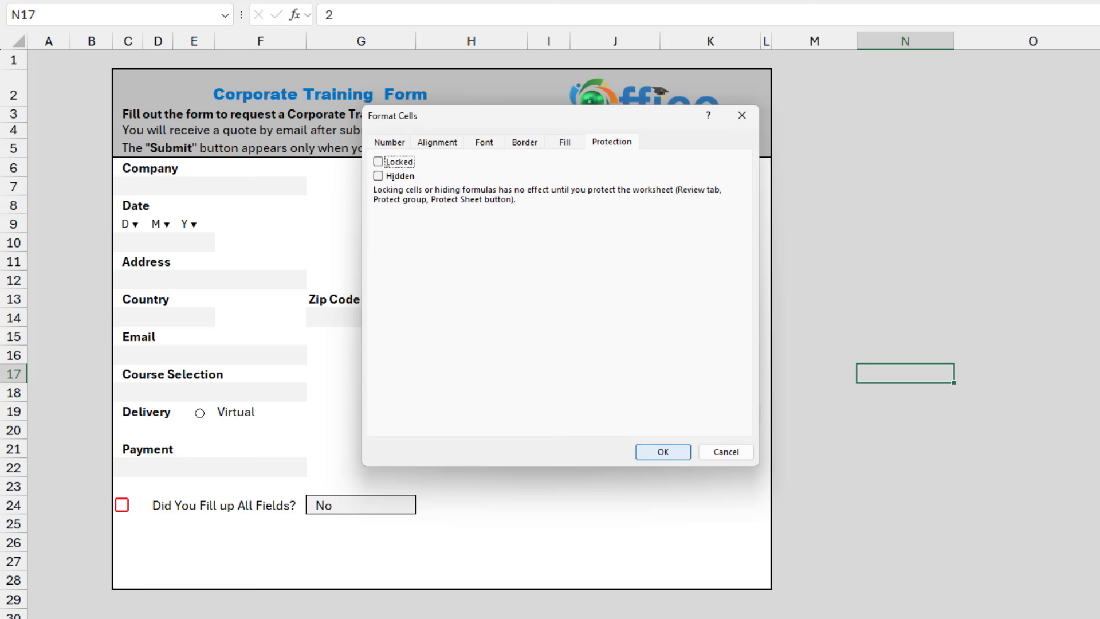
# Confirm unlocking N:P, then protect the sheet with Select unlocked cells and Edit objects allowed.
pyautogui.click(553, 454)
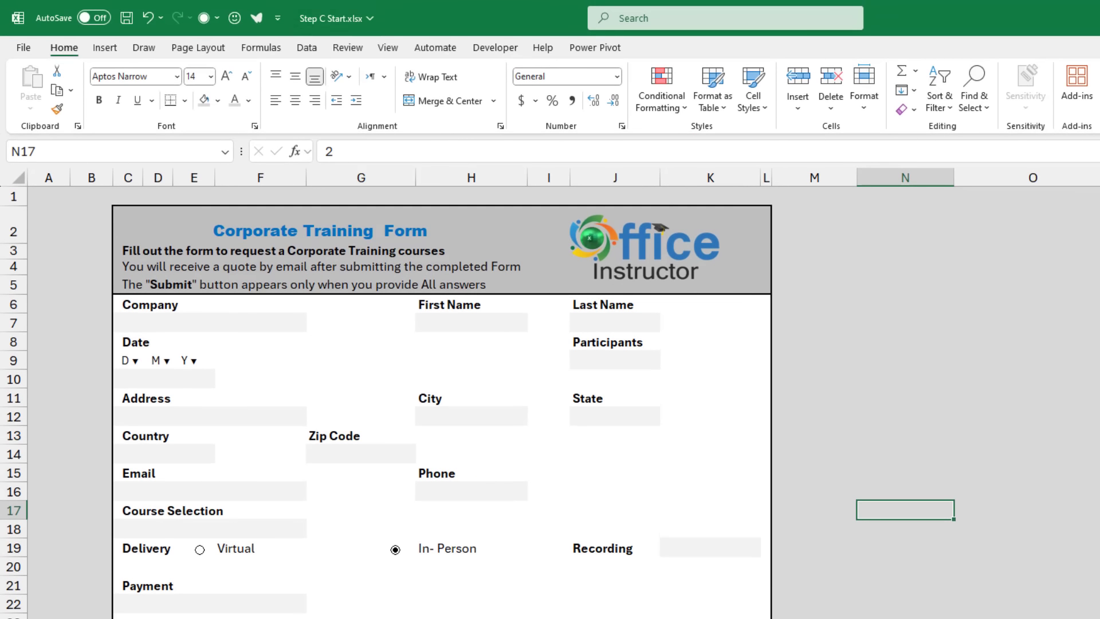
pyautogui.click(347, 47)
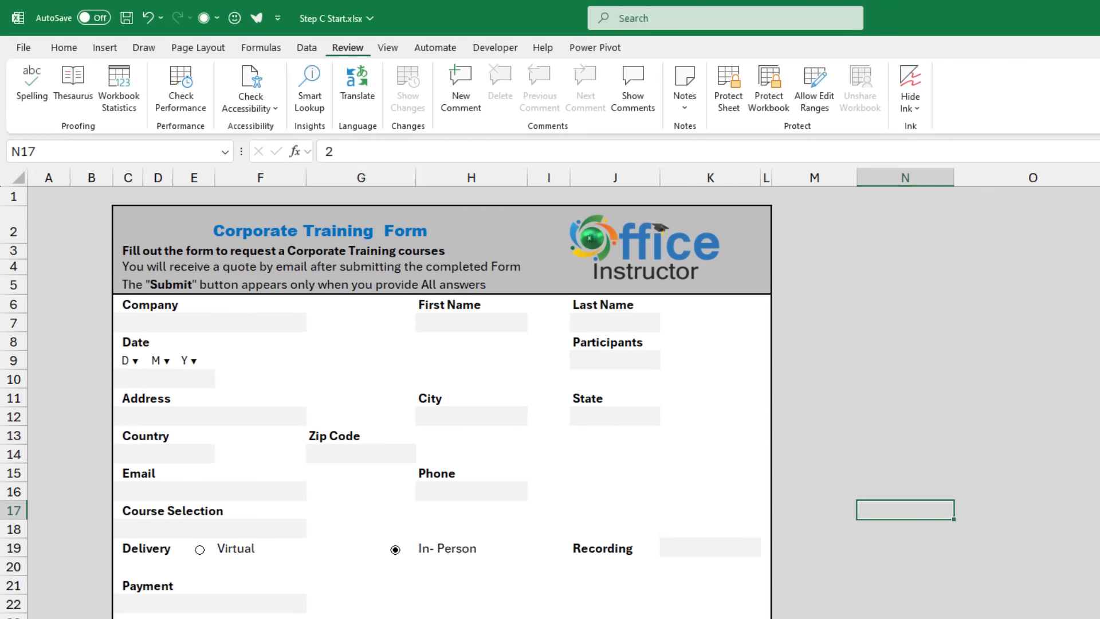
pyautogui.click(728, 89)
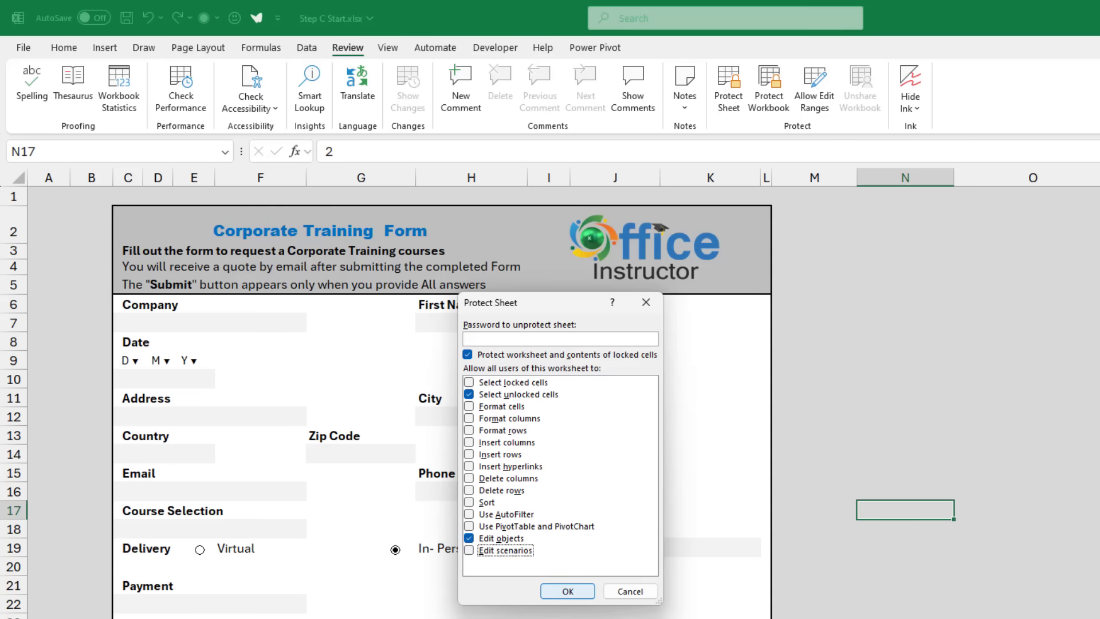
pyautogui.click(567, 591)
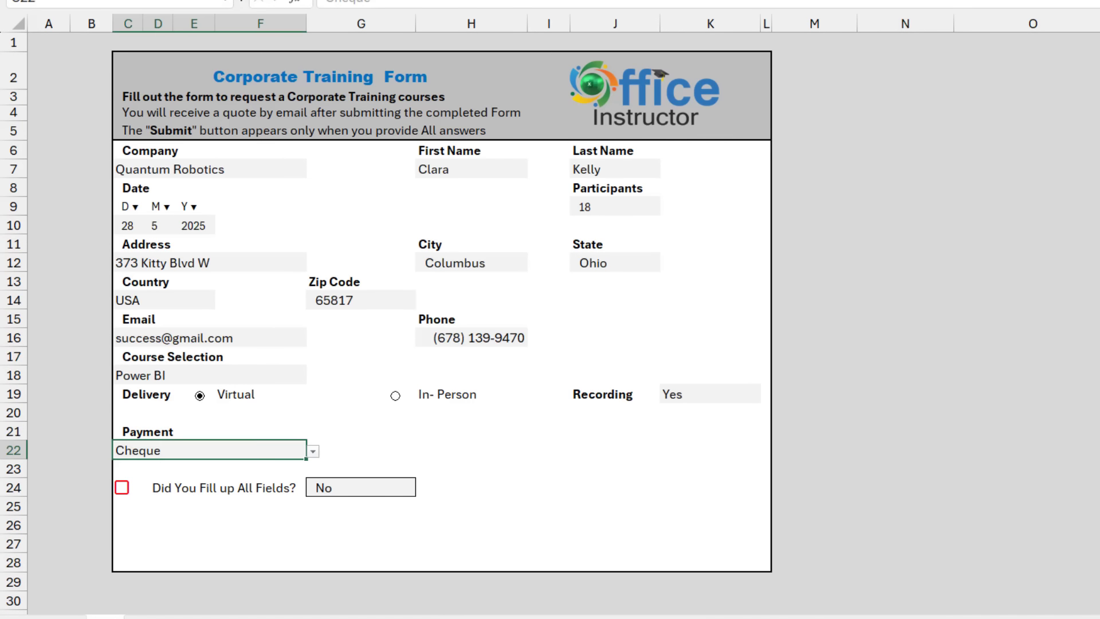
# Set the G24 answer to 'Did You Fill up All Fields?' to Yes from its dropdown.
pyautogui.click(361, 487)
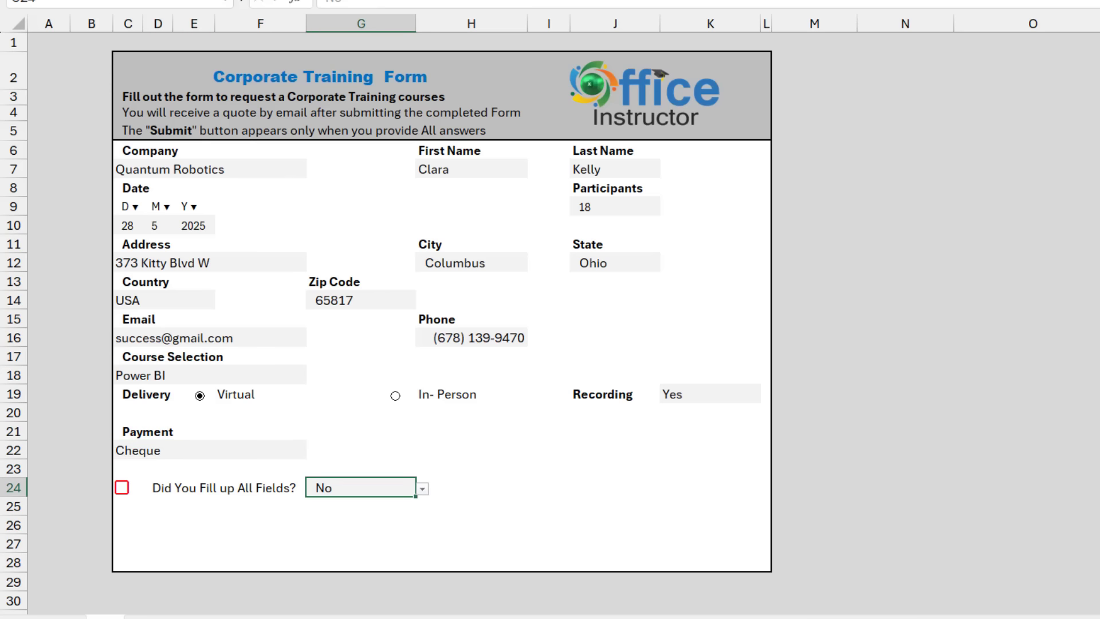
pyautogui.hotkey('alt', 'Down')
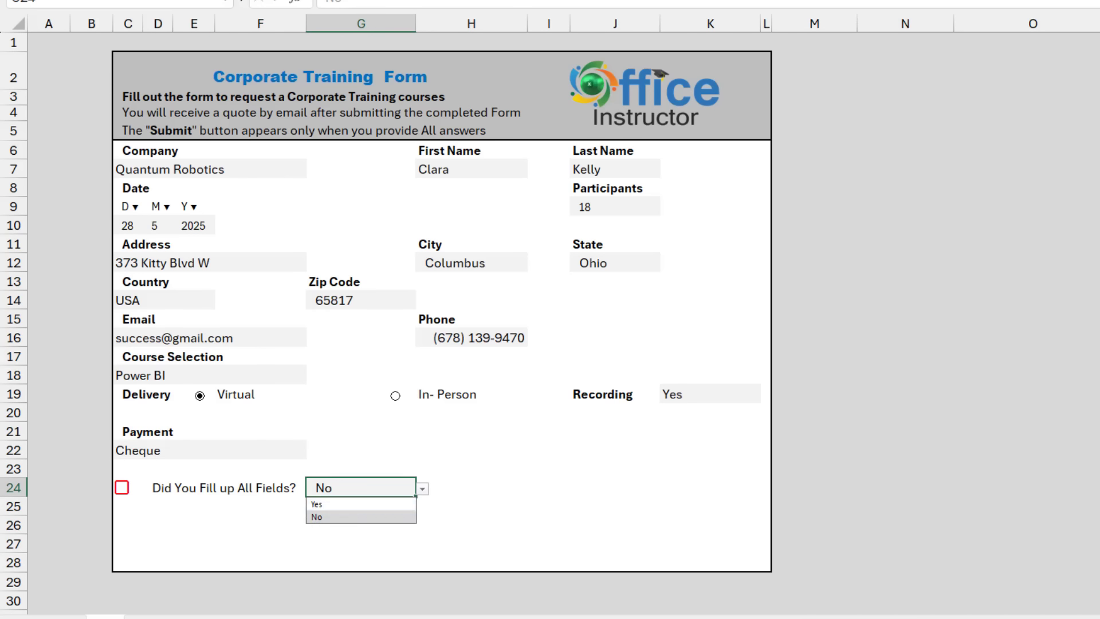
pyautogui.press('Up')
pyautogui.press('Return')
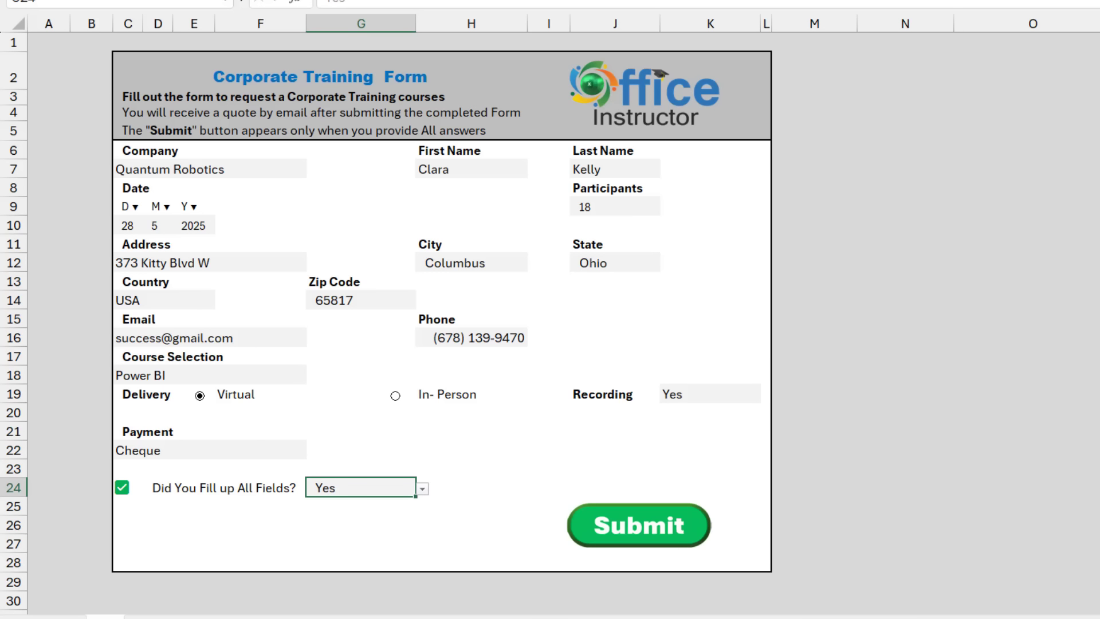